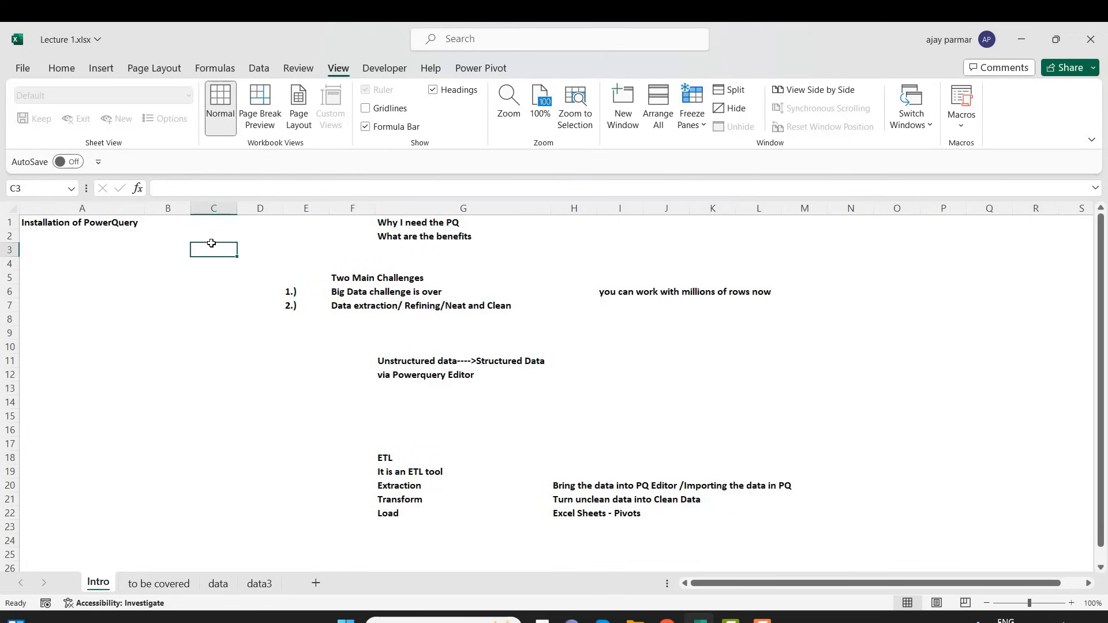
pyautogui.hotkey('shift', 'Down')
pyautogui.hotkey('shift', 'Down')
pyautogui.hotkey('shift', 'Down')
pyautogui.hotkey('shift', 'Down')
pyautogui.hotkey('shift', 'Down')
pyautogui.hotkey('shift', 'Down')
pyautogui.hotkey('shift', 'Down')
pyautogui.hotkey('shift', 'Down')
pyautogui.hotkey('shift', 'Down')
pyautogui.hotkey('shift', 'Down')
pyautogui.hotkey('shift', 'Down')
pyautogui.hotkey('shift', 'Down')
pyautogui.hotkey('shift', 'Down')
pyautogui.hotkey('shift', 'Down')
pyautogui.hotkey('shift', 'Down')
pyautogui.hotkey('shift', 'Down')
pyautogui.hotkey('shift', 'Down')
pyautogui.hotkey('shift', 'Down')
pyautogui.hotkey('shift', 'Down')
pyautogui.hotkey('shift', 'Down')
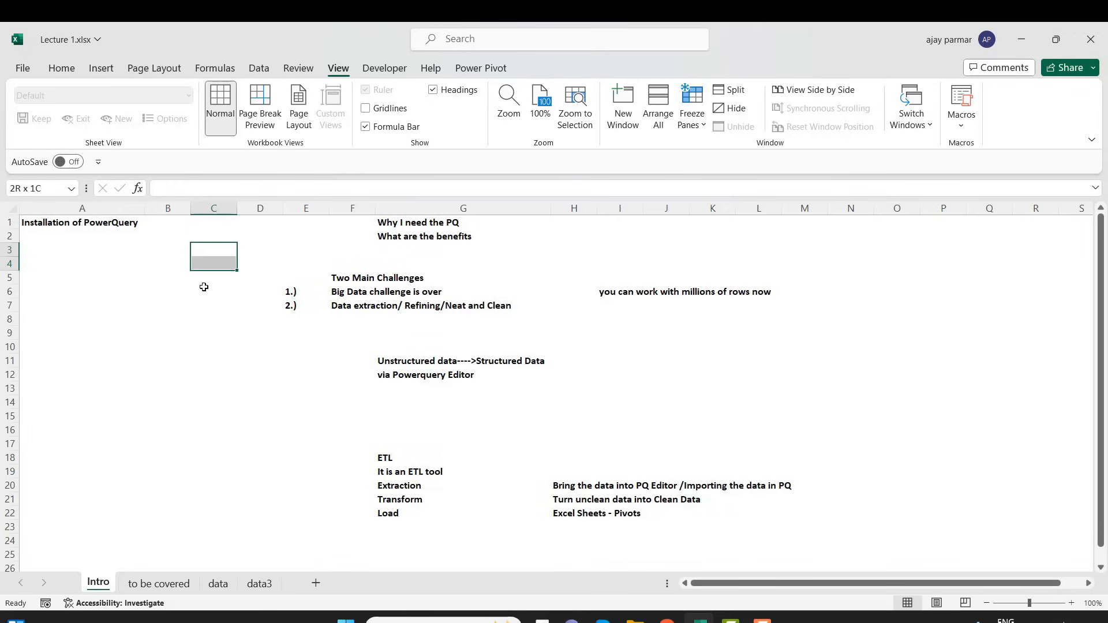
pyautogui.click(208, 255)
pyautogui.hotkey('shift', 'Right')
pyautogui.hotkey('shift', 'Right')
pyautogui.hotkey('shift', 'Right')
pyautogui.hotkey('shift', 'Right')
pyautogui.hotkey('shift', 'Right')
pyautogui.hotkey('shift', 'Right')
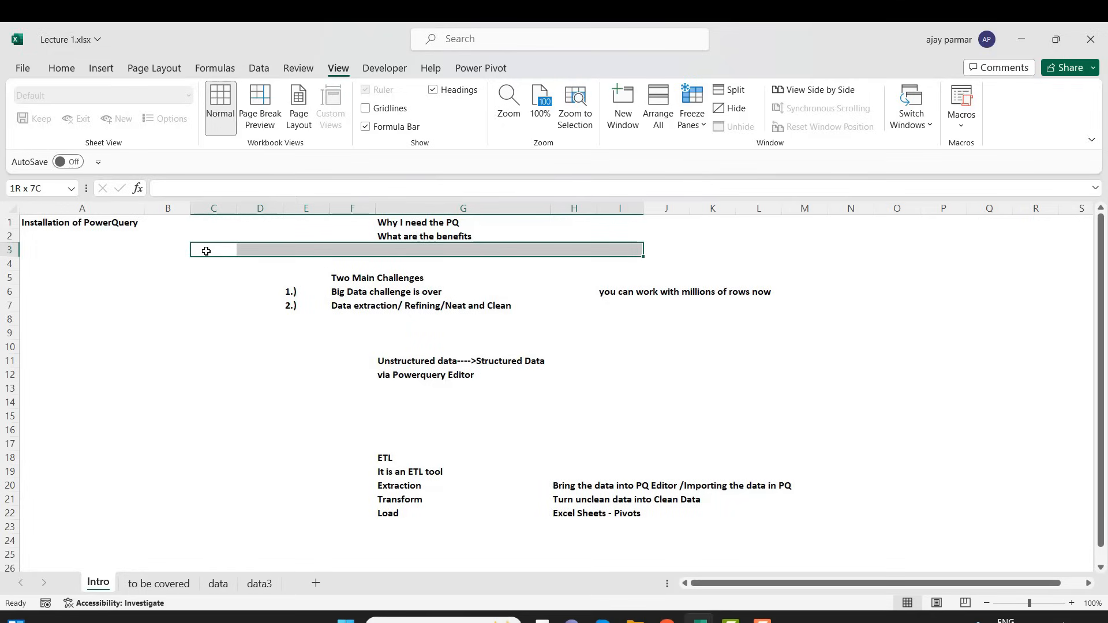
pyautogui.click(206, 251)
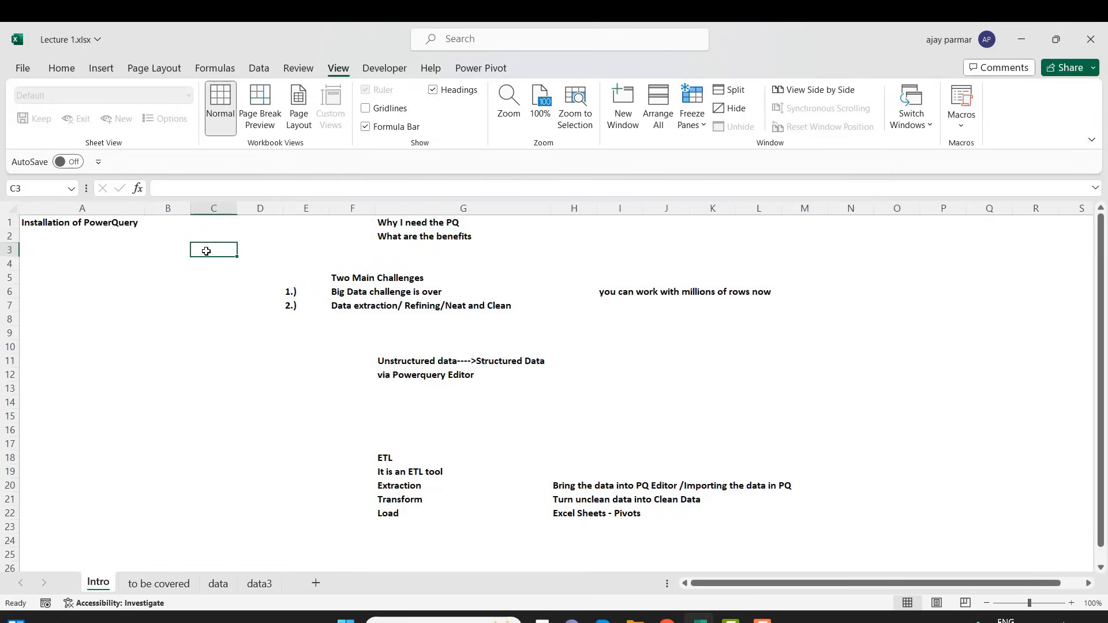
# Review the Intro sheet's notes on Power Query's benefits, the two main challenges, and the Extraction, Transform and Load entries
pyautogui.click(407, 236)
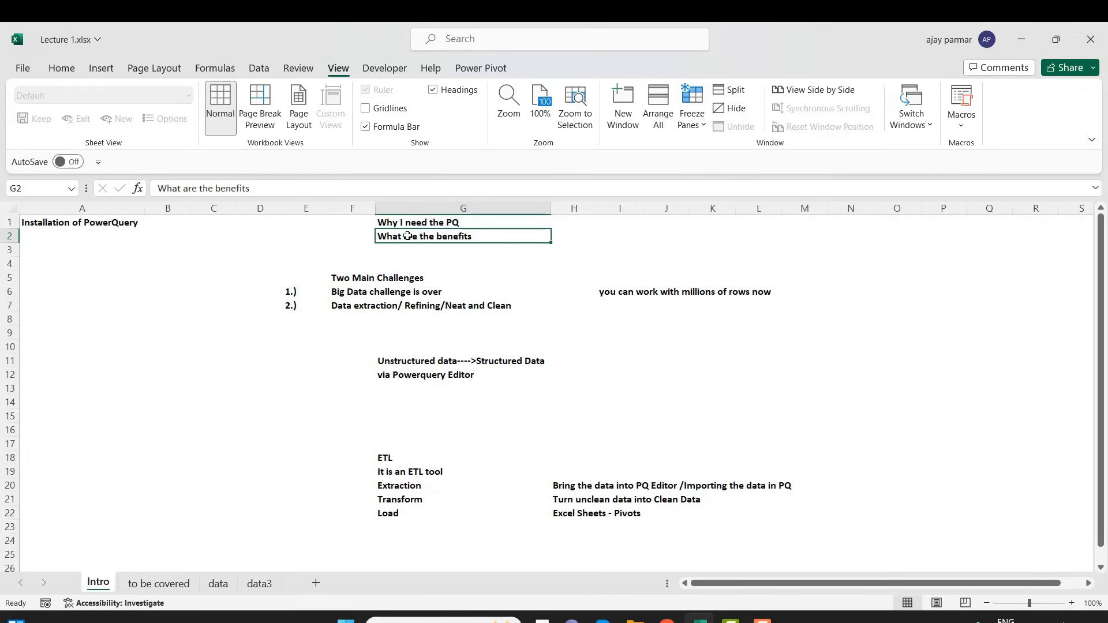
pyautogui.click(628, 291)
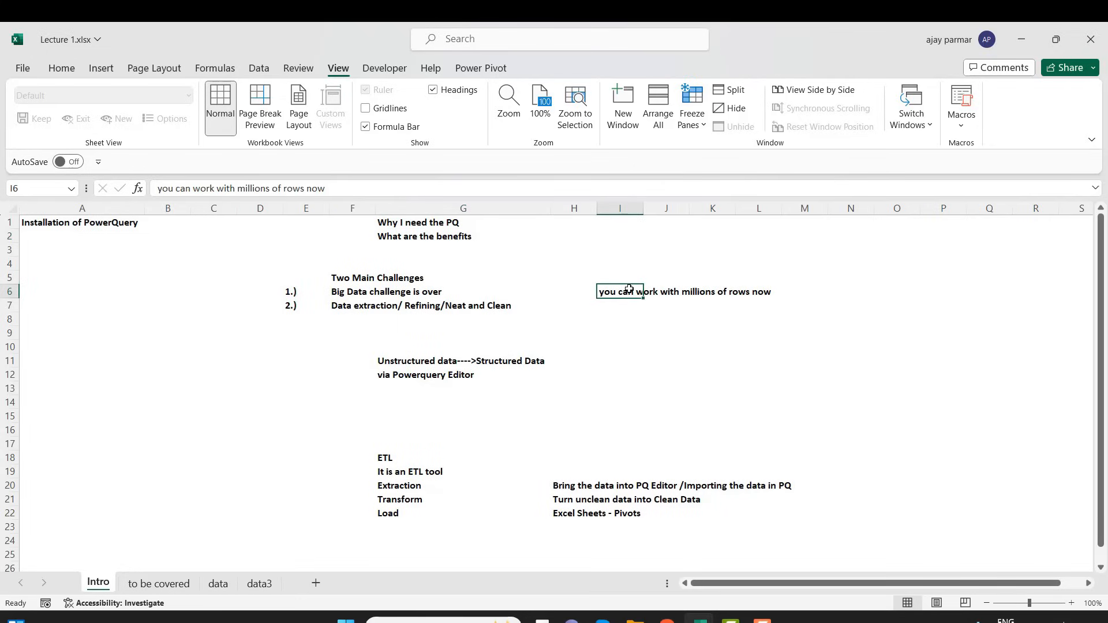
pyautogui.click(335, 300)
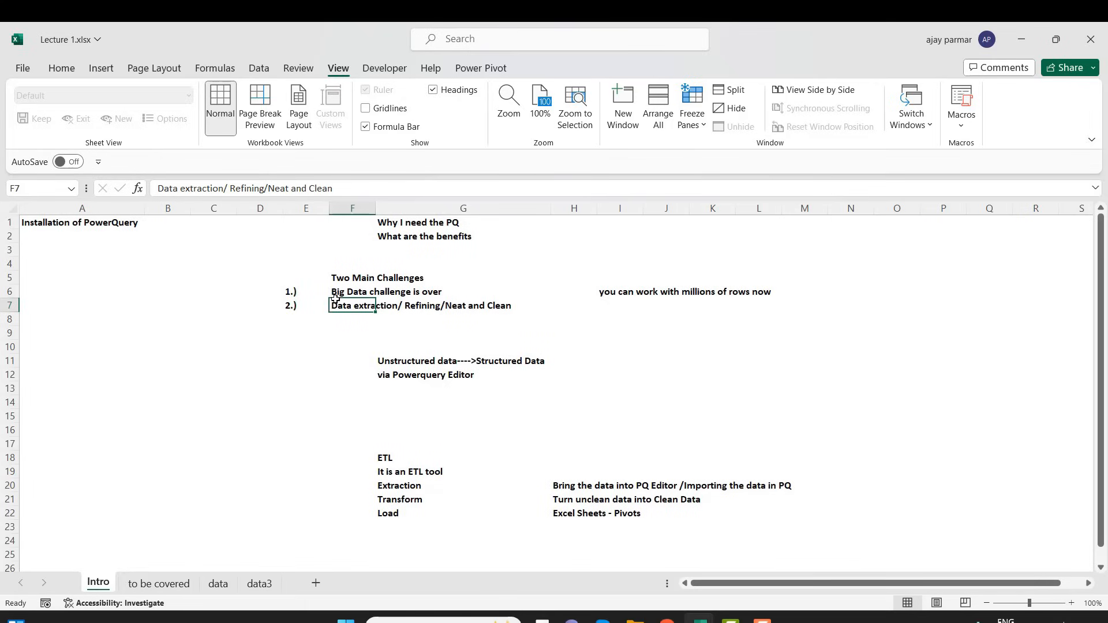
pyautogui.click(164, 298)
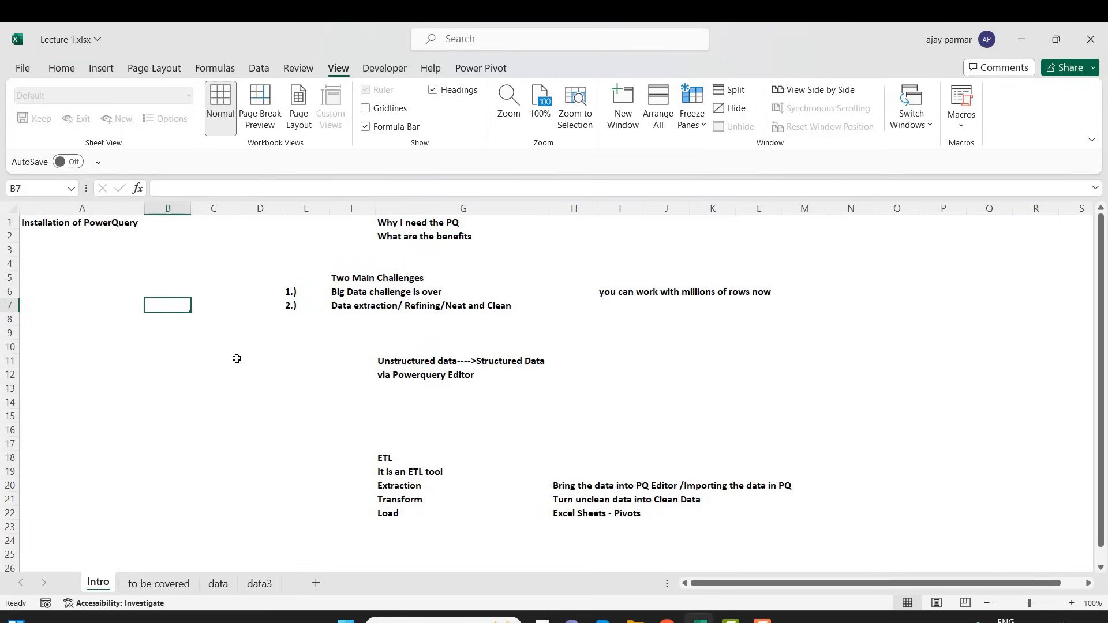
pyautogui.click(382, 457)
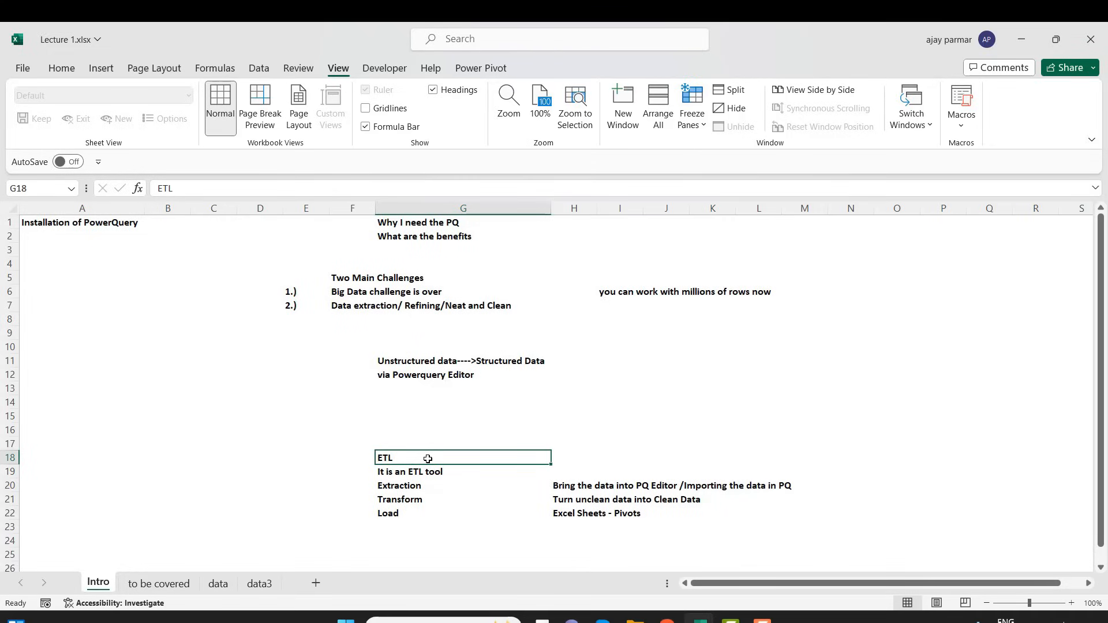
pyautogui.click(411, 493)
pyautogui.press('Down')
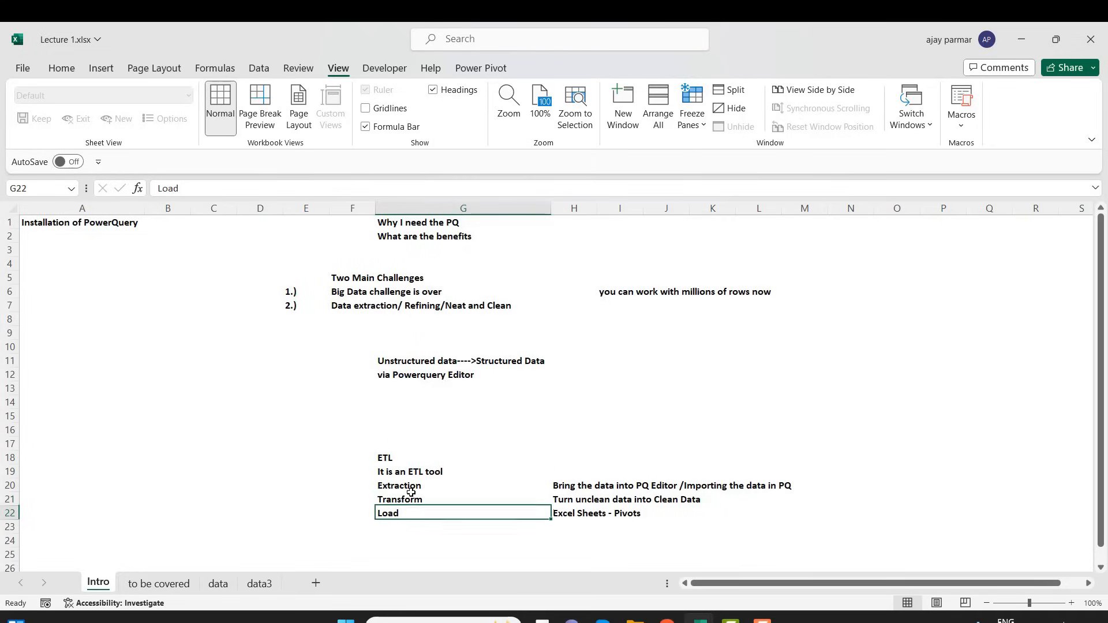
pyautogui.press('Up')
pyautogui.press('Up')
pyautogui.press('Down')
pyautogui.press('Down')
pyautogui.press('Up')
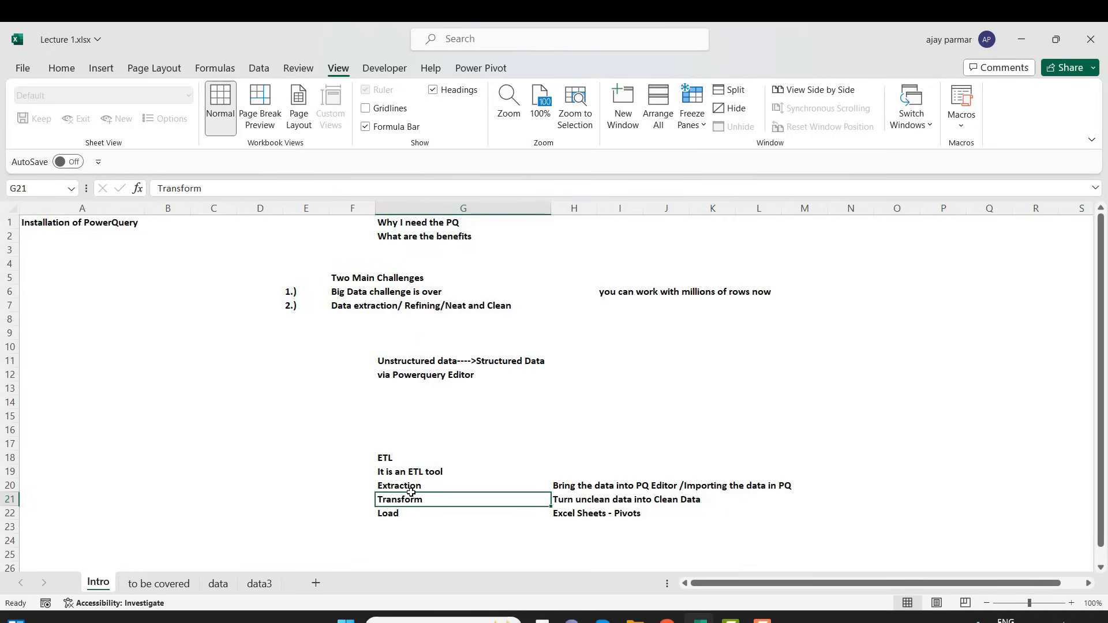
pyautogui.press('Up')
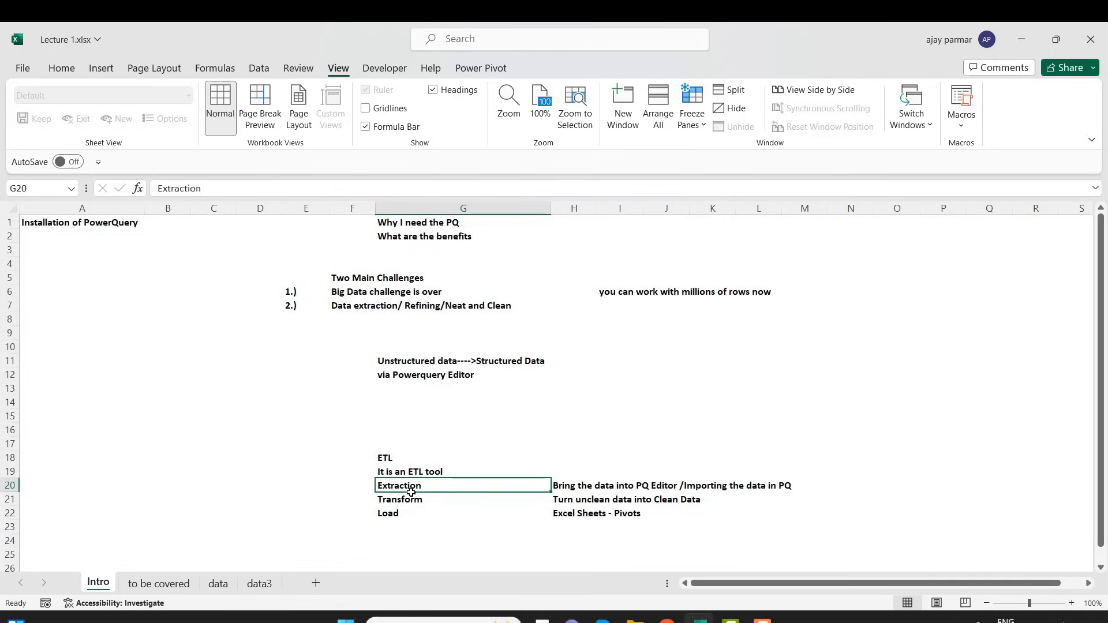
pyautogui.press('Down')
pyautogui.press('Down')
pyautogui.press('Up')
pyautogui.press('Up')
pyautogui.press('Up')
pyautogui.press('Down')
pyautogui.press('Down')
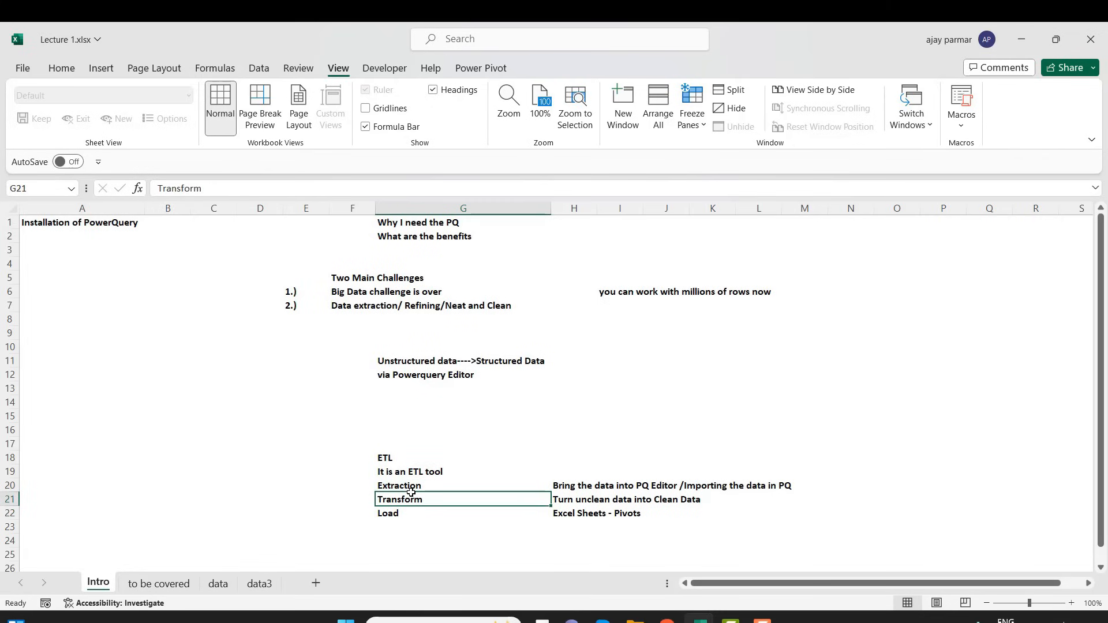
# Enter the question "M code is different from PQ?" in cell G3, below the "What are the benefits" line
pyautogui.click(1072, 604)
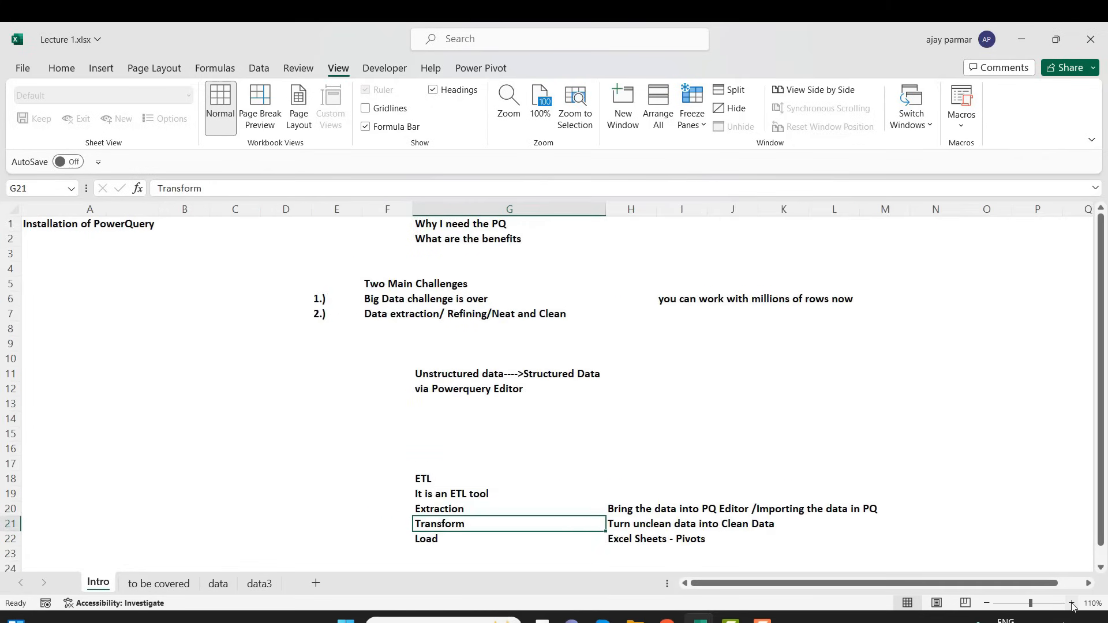
pyautogui.click(415, 385)
pyautogui.click(267, 362)
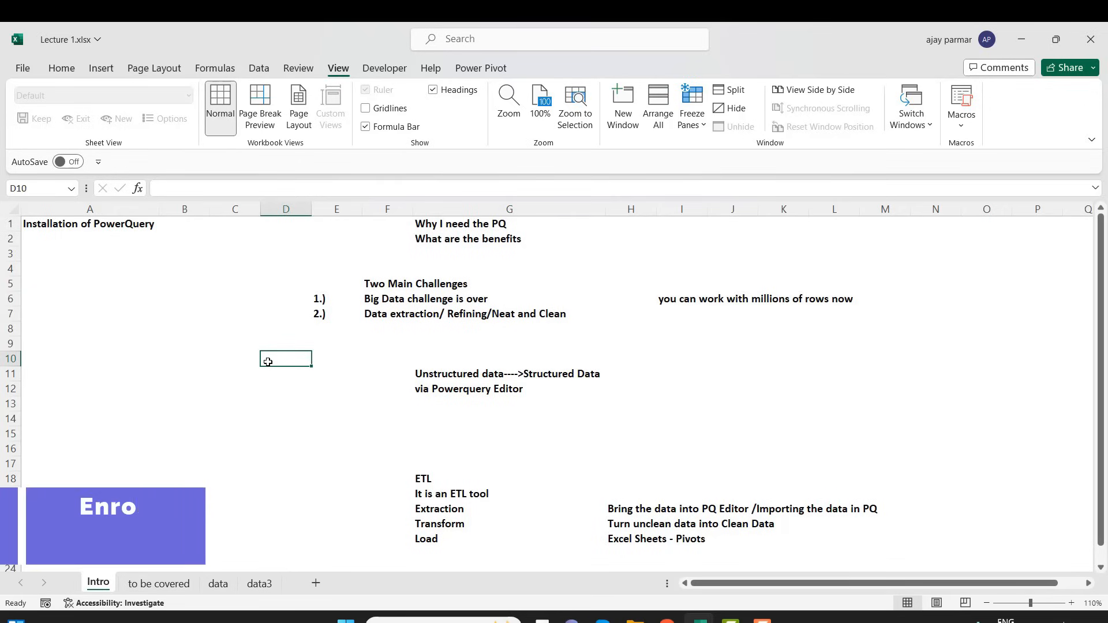
pyautogui.click(72, 252)
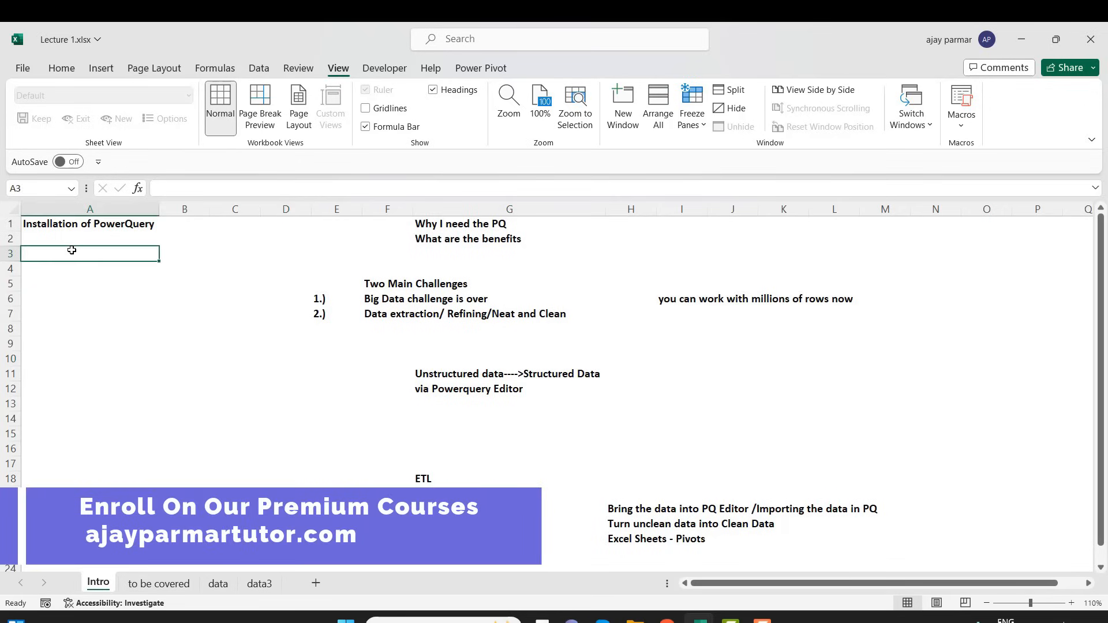
pyautogui.click(467, 247)
pyautogui.write('M cod')
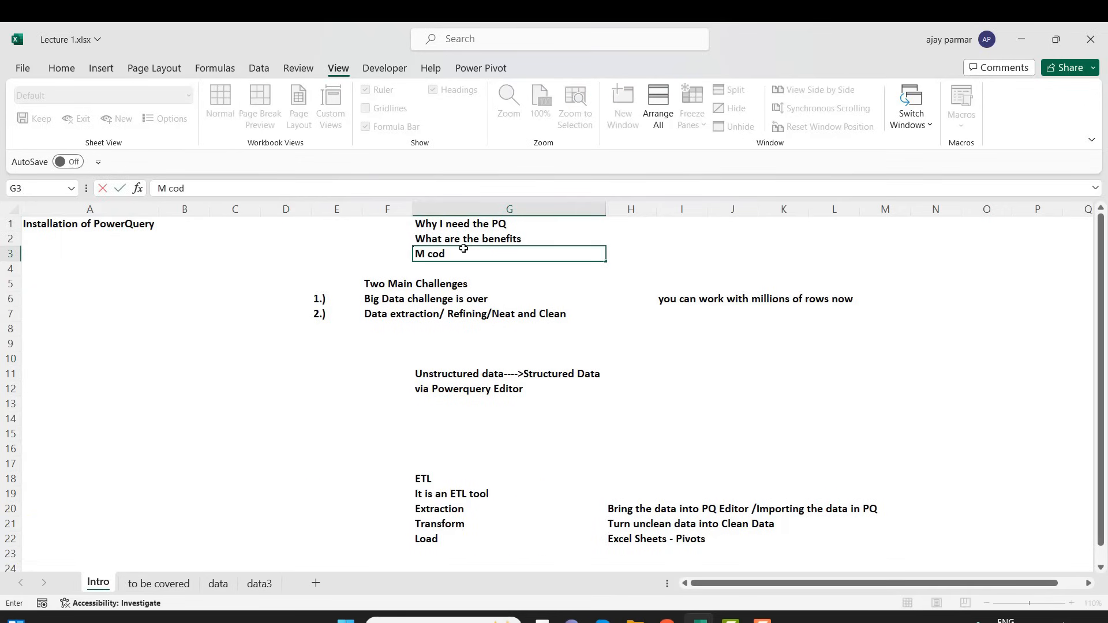
pyautogui.write('e is different')
pyautogui.write(' form')
pyautogui.press('BackSpace')
pyautogui.press('BackSpace')
pyautogui.press('BackSpace')
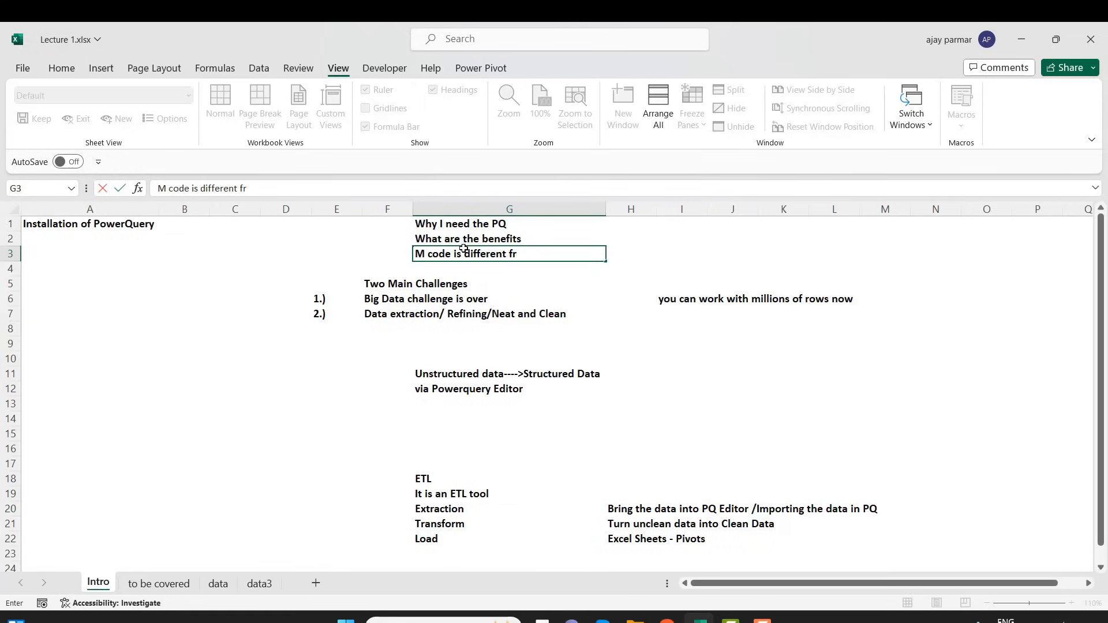
pyautogui.write('rom PQ?')
pyautogui.press('Return')
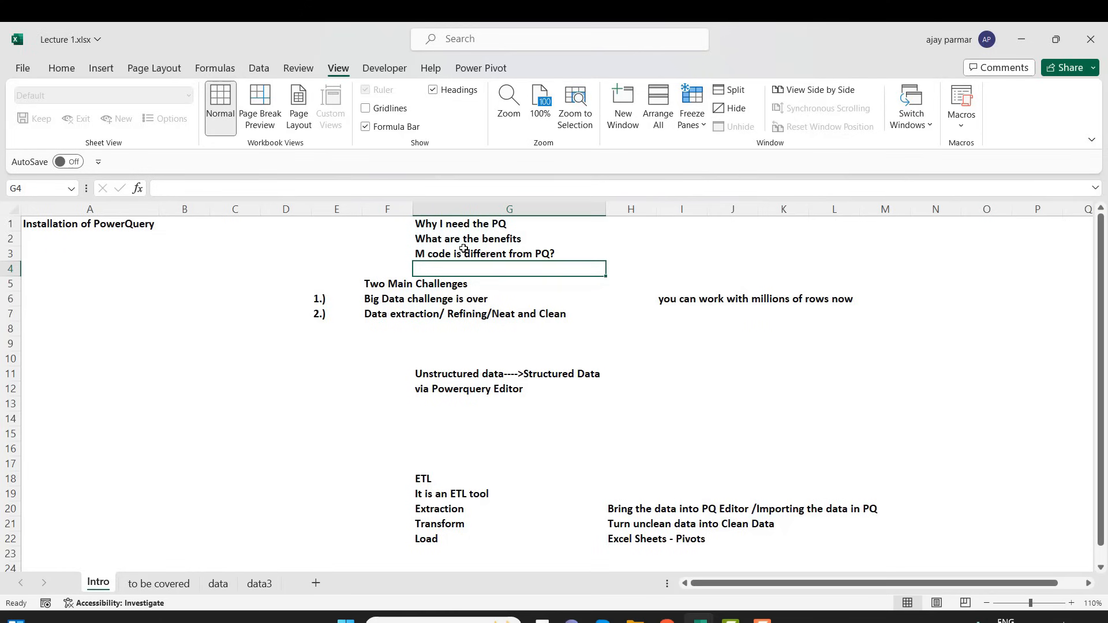
# Insert an empty row at row 4, between the M code question and the "Two Main Challenges" heading
pyautogui.click(68, 70)
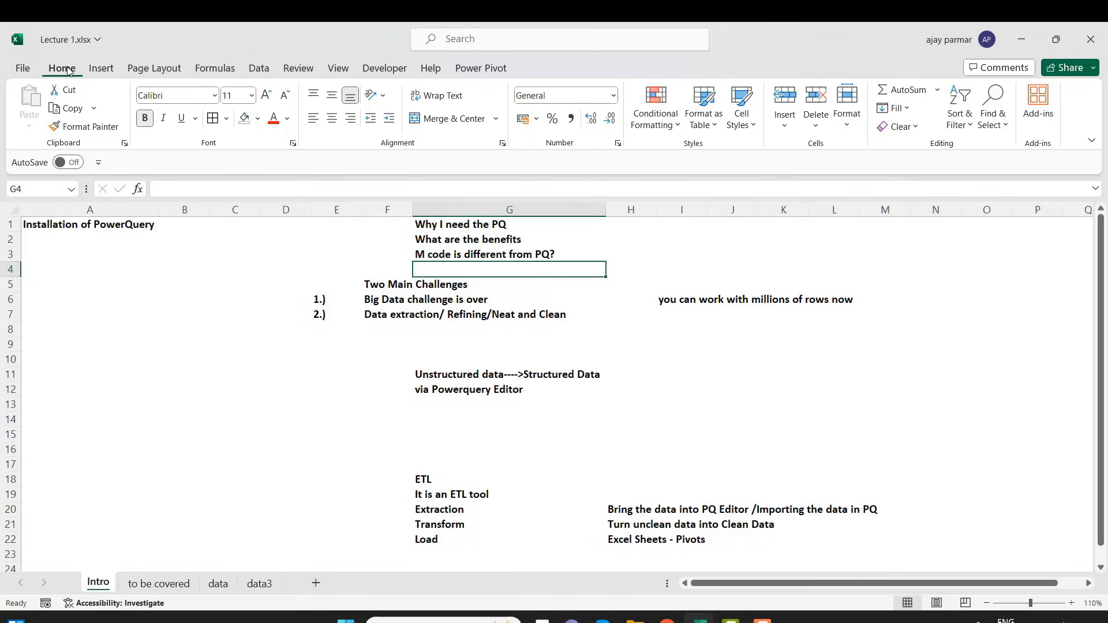
pyautogui.hotkey('alt', 'i')
pyautogui.press('r')
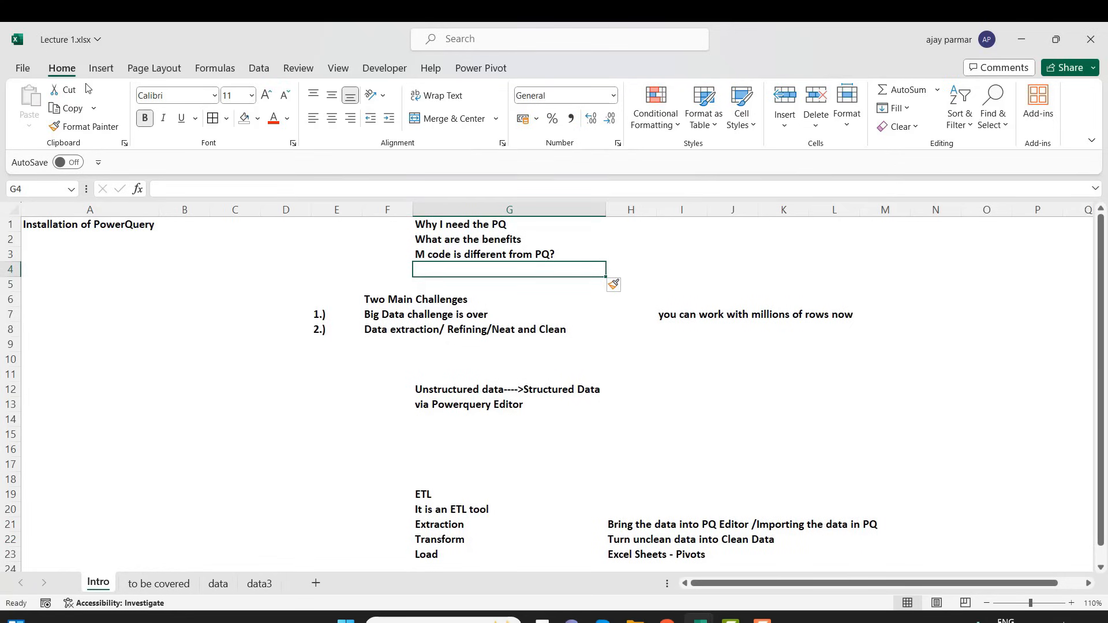
pyautogui.click(105, 310)
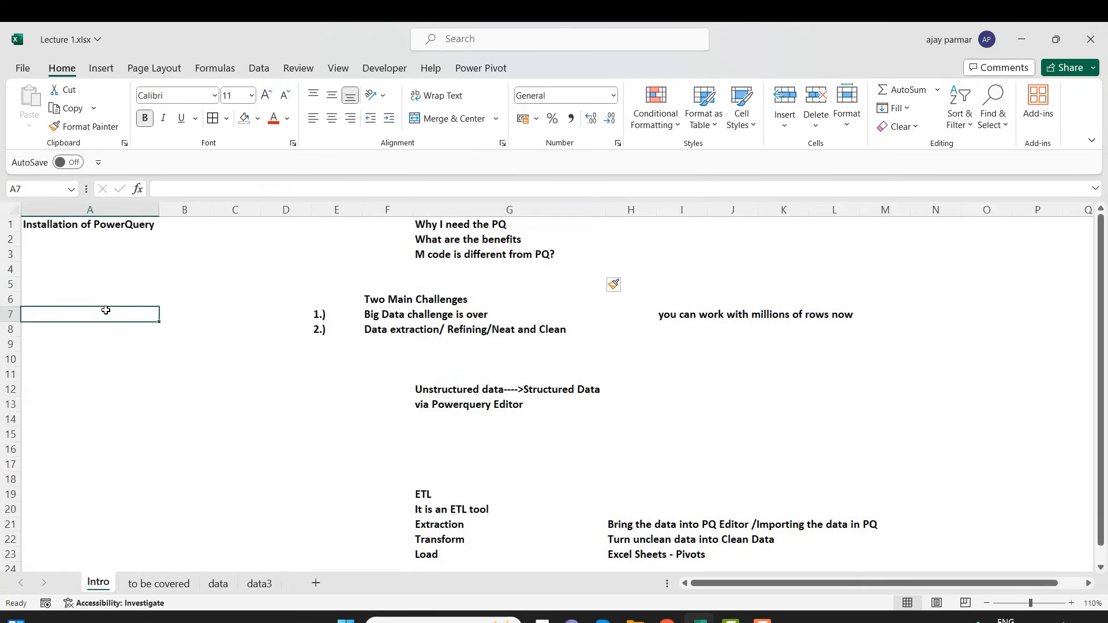
# Look through the available data import sources and launch the Power Query Editor
pyautogui.click(257, 70)
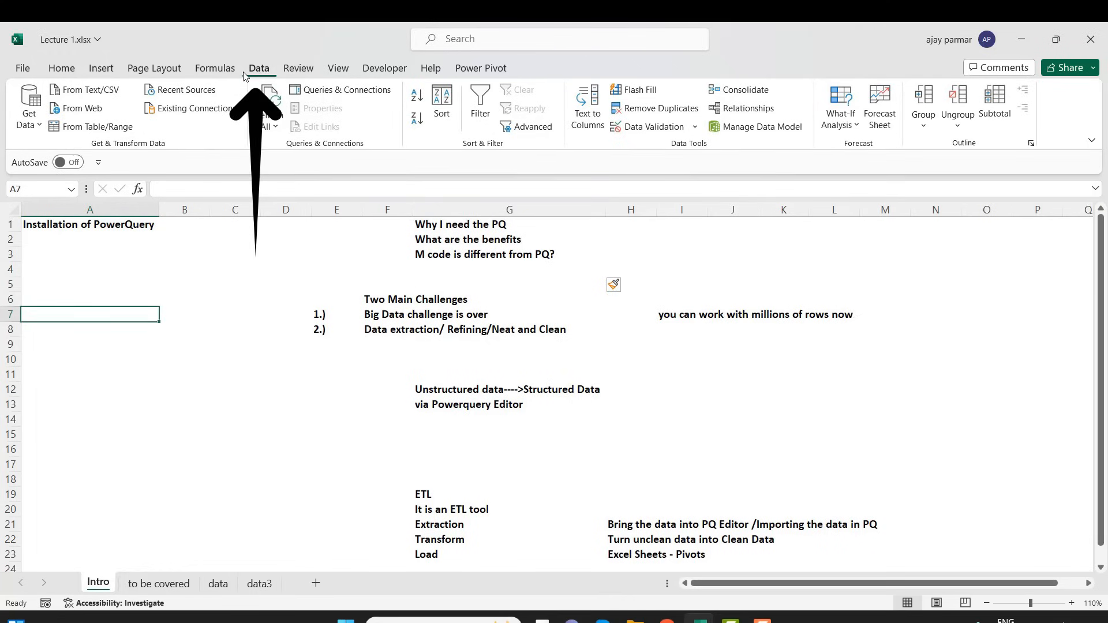
pyautogui.click(229, 312)
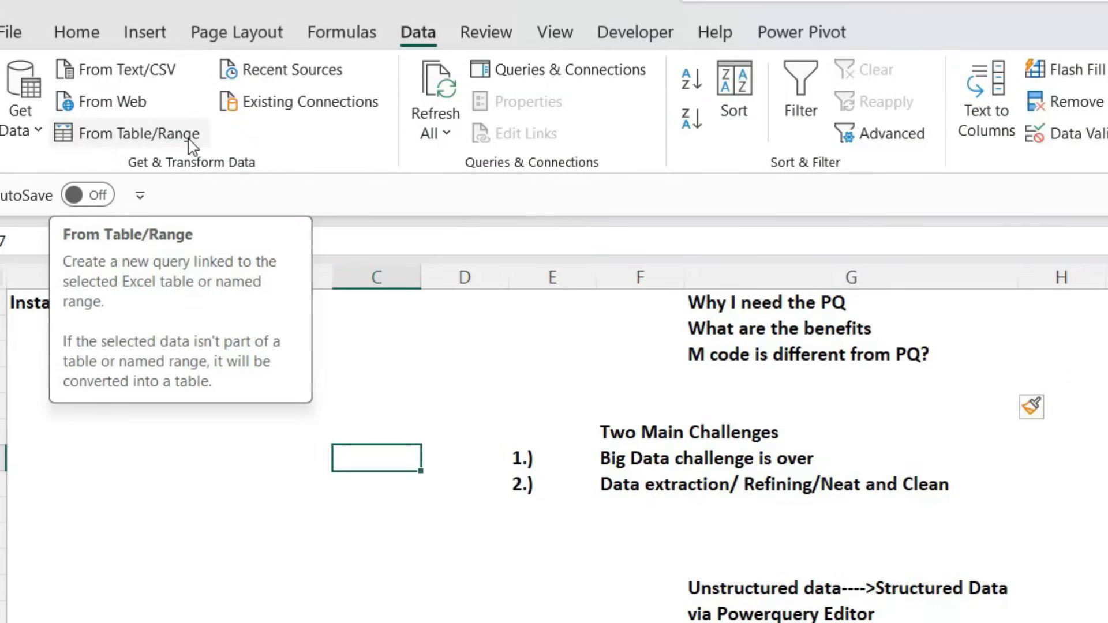
pyautogui.click(38, 133)
pyautogui.moveTo(153, 231)
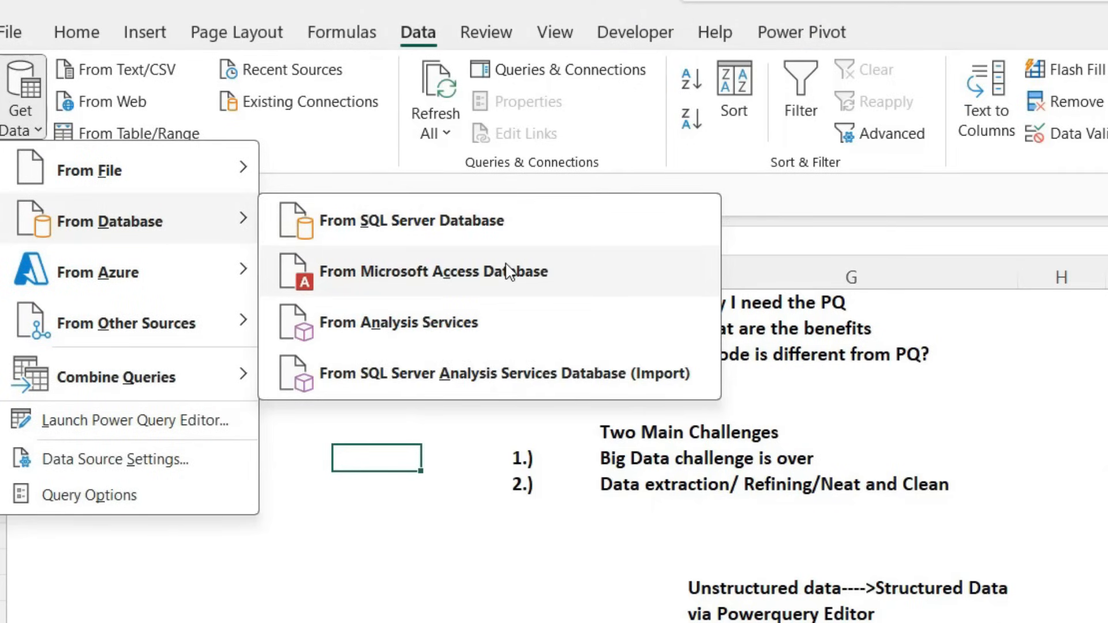
pyautogui.moveTo(183, 288)
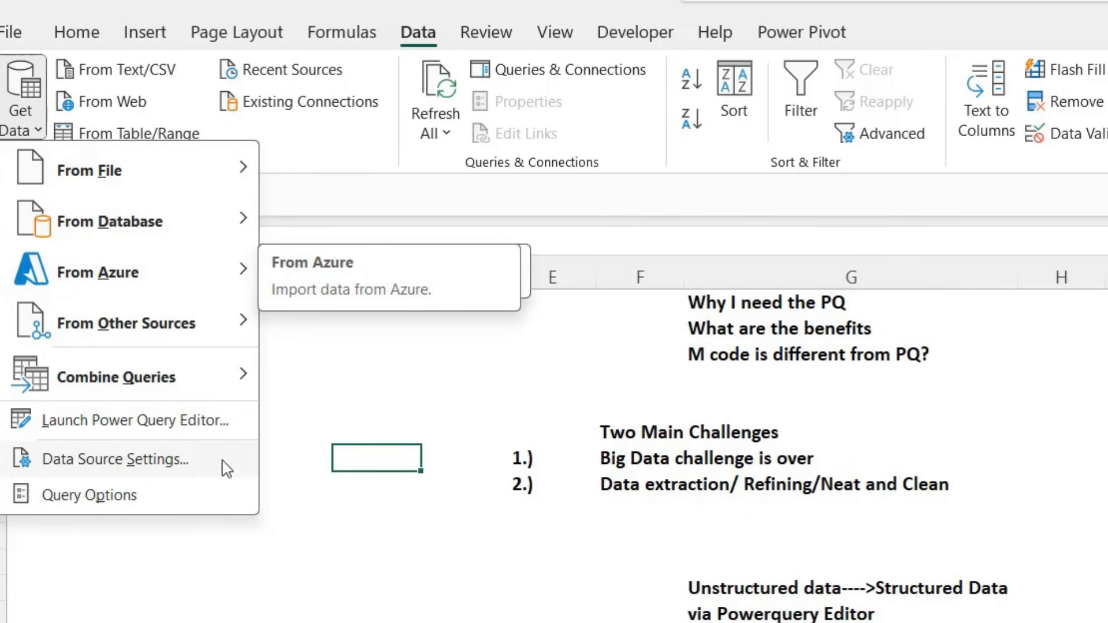
pyautogui.click(167, 421)
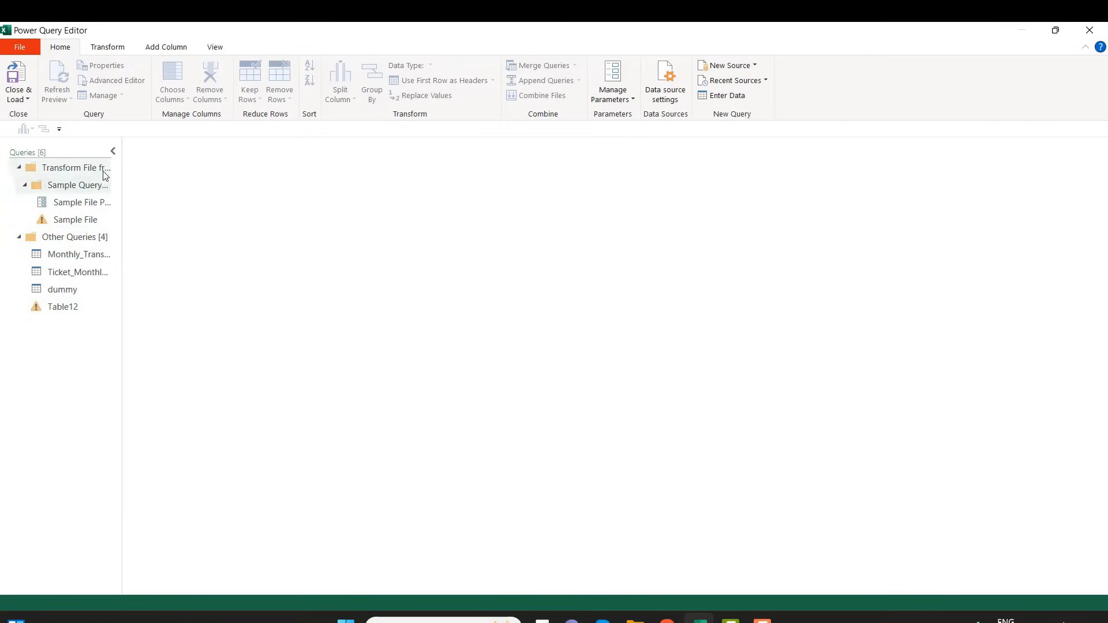
# Collapse the queries list and examine the editor's Transform, Add Column and View commands
pyautogui.click(114, 151)
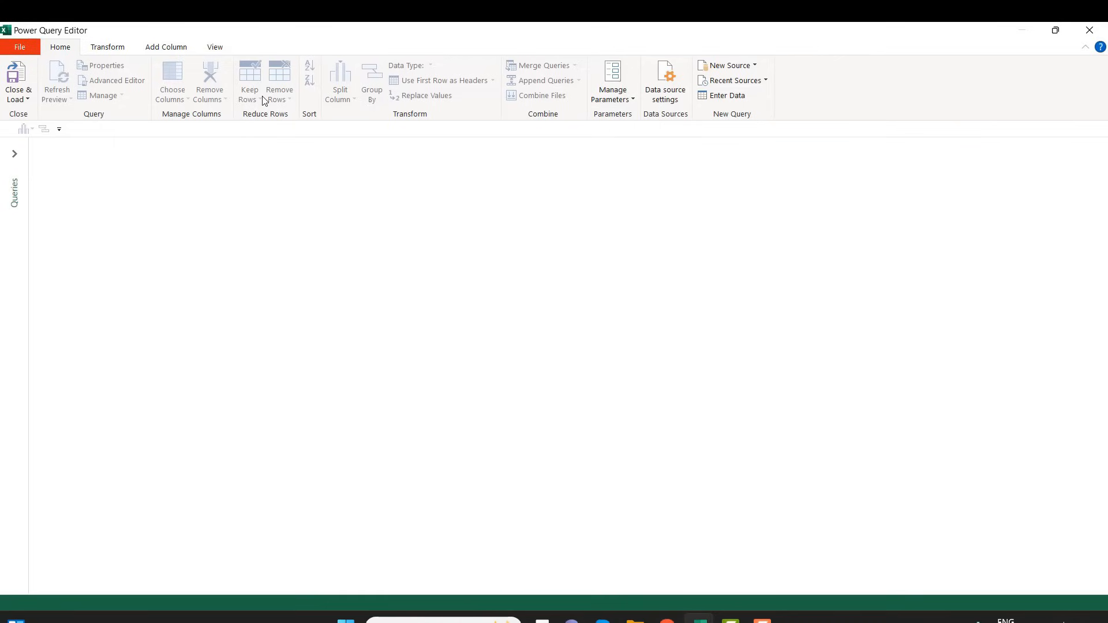
pyautogui.click(120, 51)
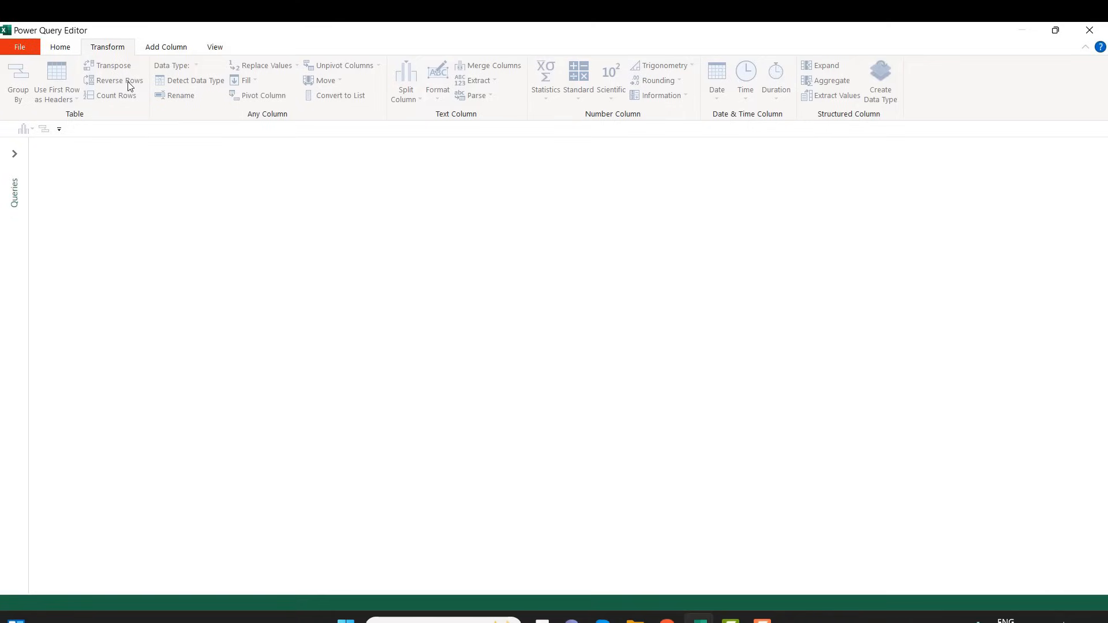
pyautogui.click(162, 49)
pyautogui.click(218, 51)
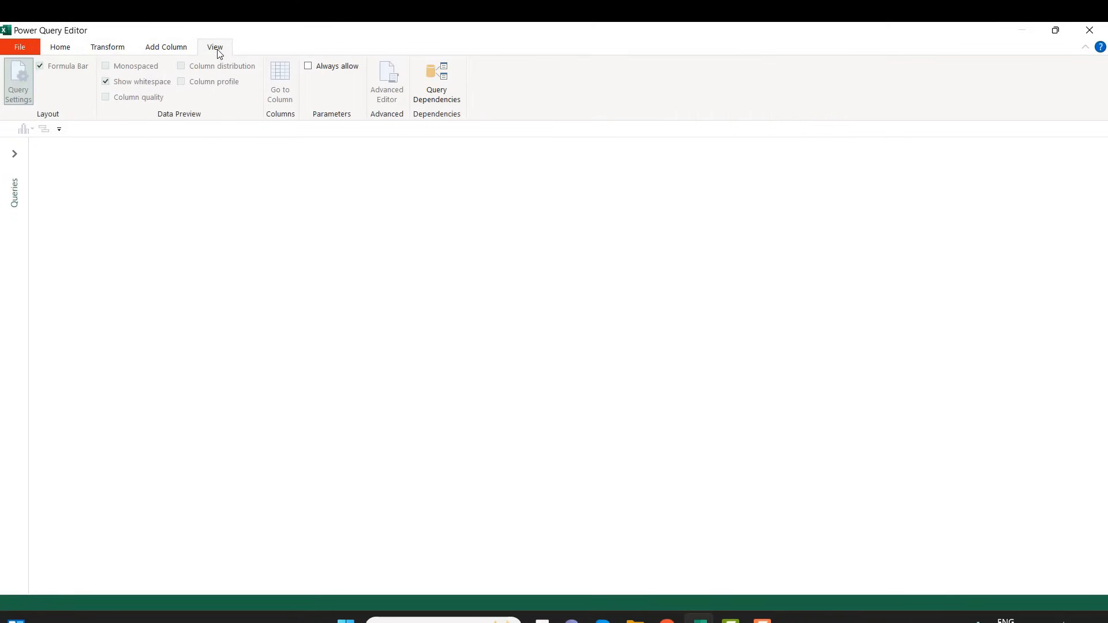
pyautogui.click(53, 50)
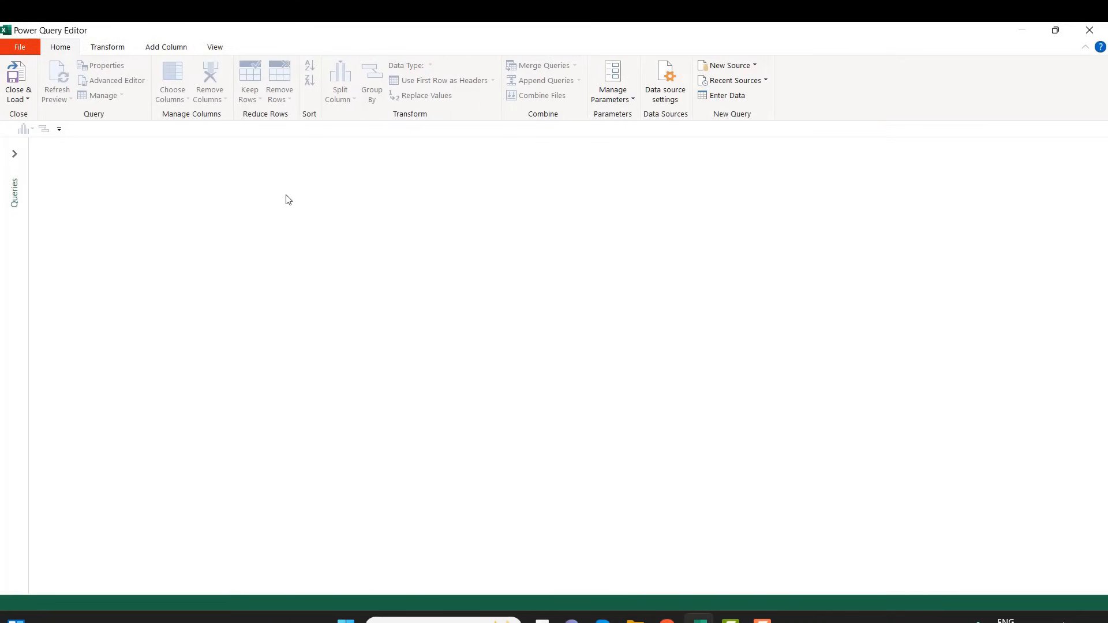
# Close the Power Query Editor and select cell A2 in the monthly ticket table on the data sheet
pyautogui.click(1091, 31)
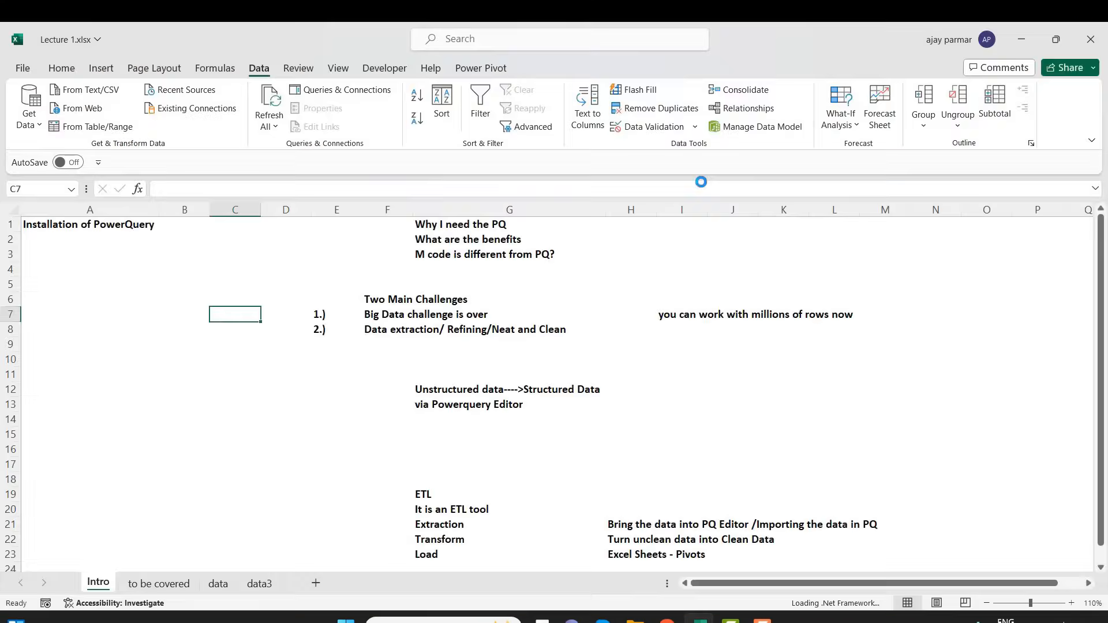
pyautogui.click(399, 285)
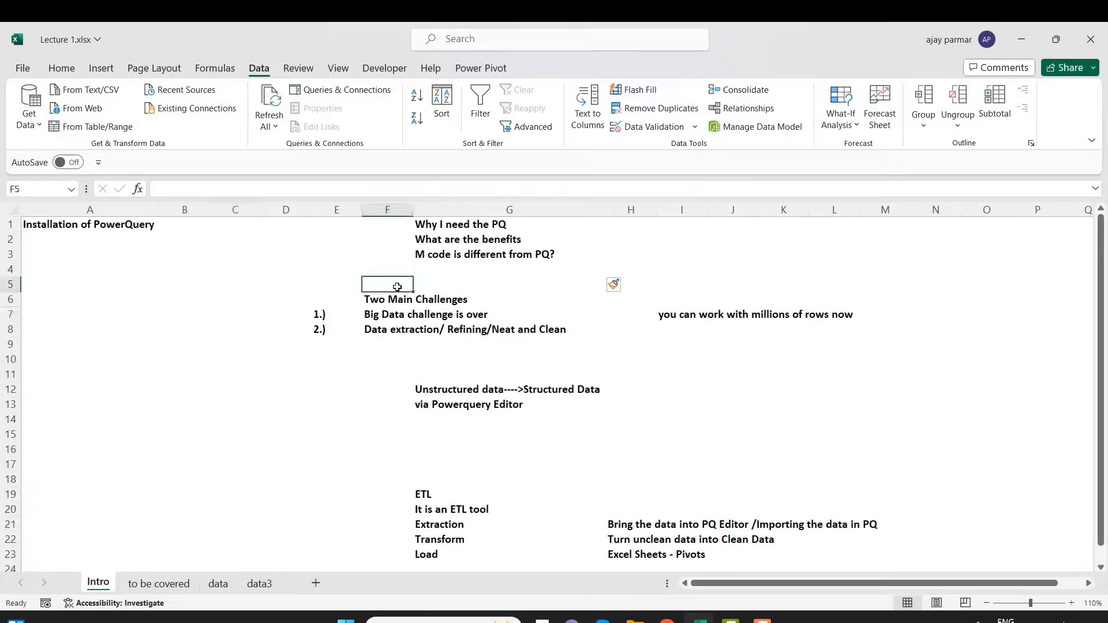
pyautogui.click(154, 284)
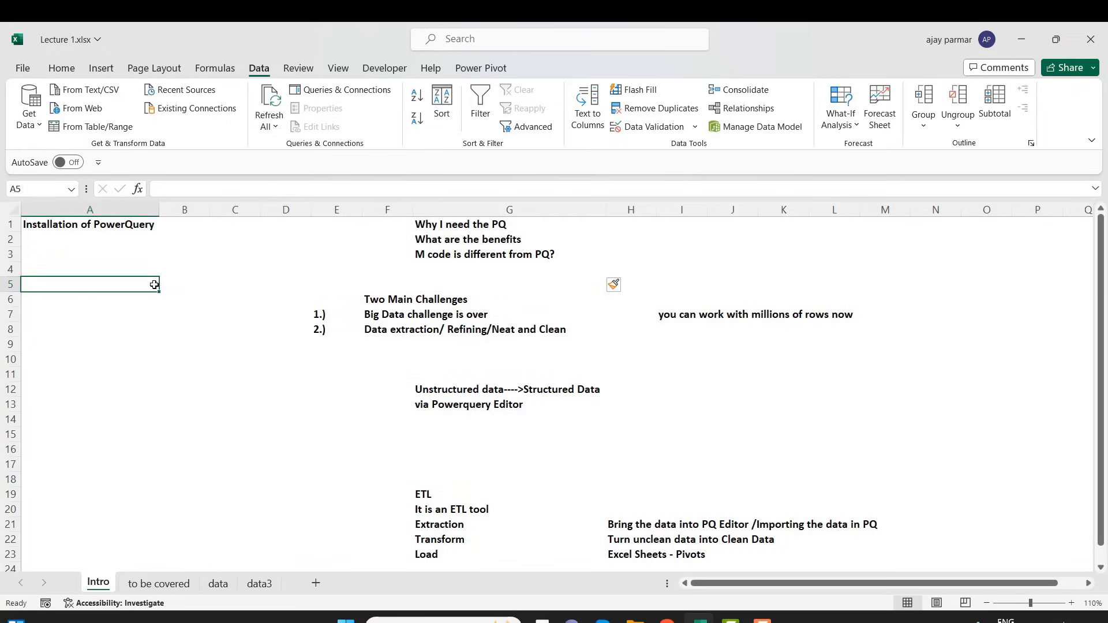
pyautogui.click(218, 584)
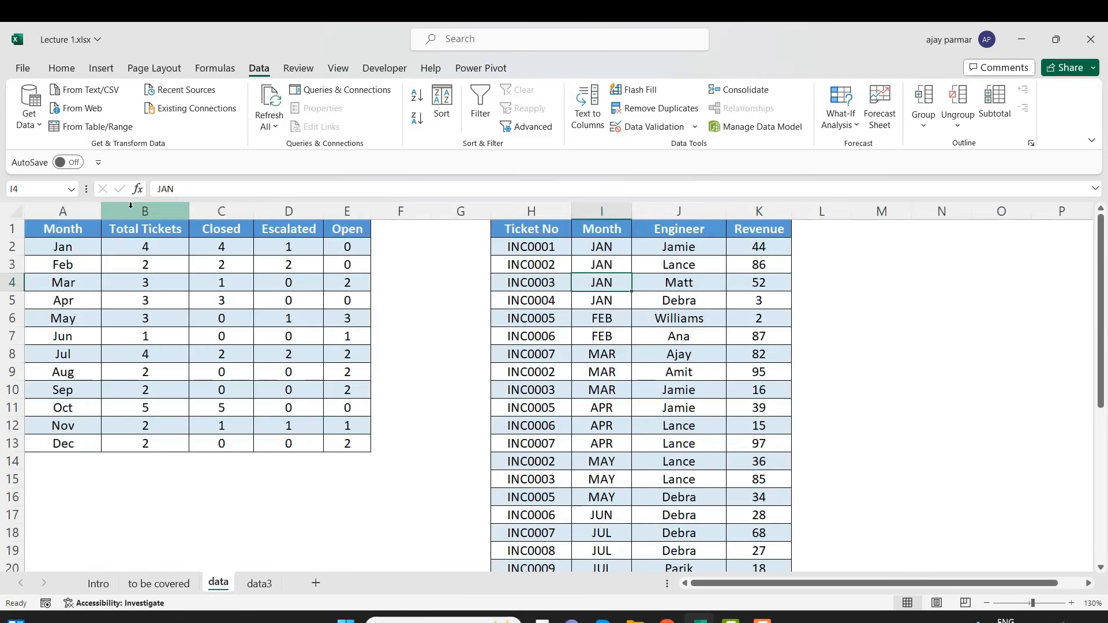
pyautogui.click(67, 250)
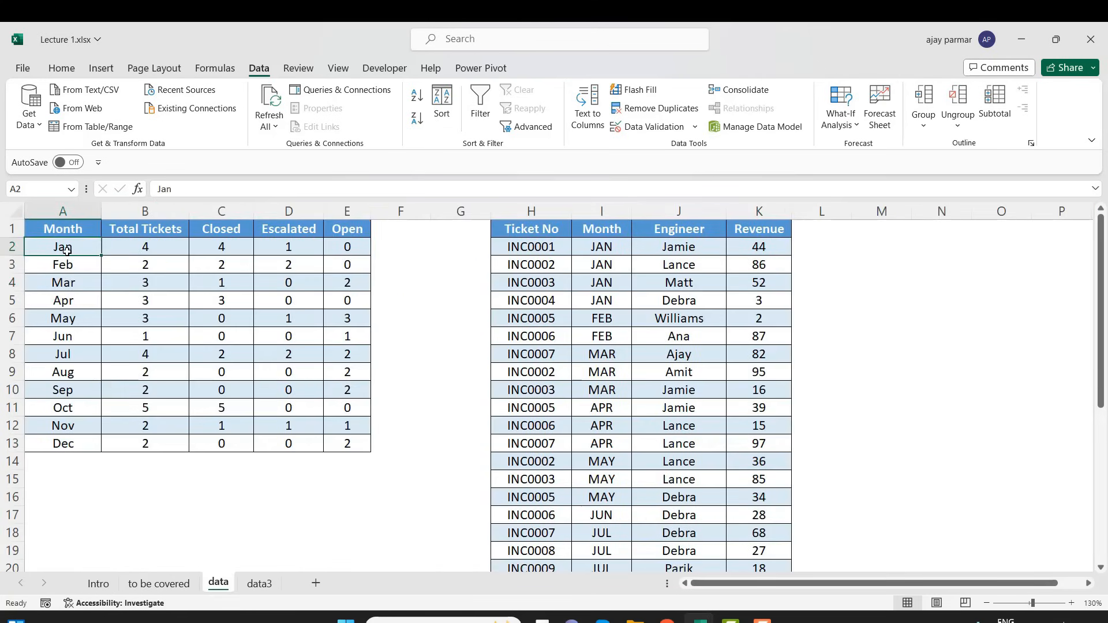
# Load the monthly ticket table on the data sheet, range A1:E13 with headers, into Power Query as a table
pyautogui.click(544, 303)
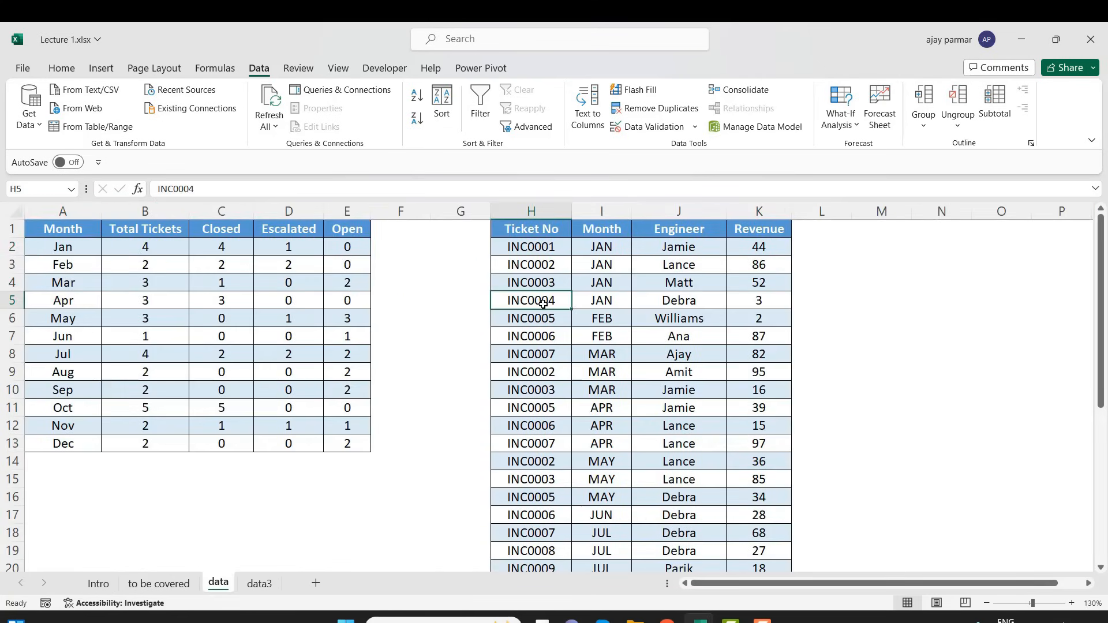
pyautogui.click(67, 245)
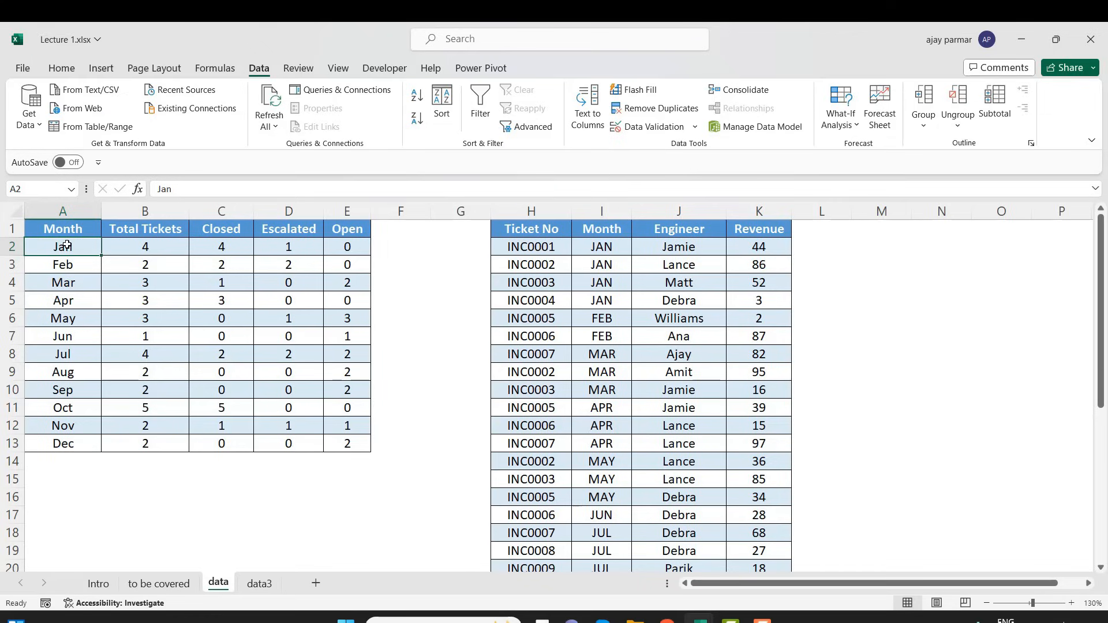
pyautogui.click(157, 287)
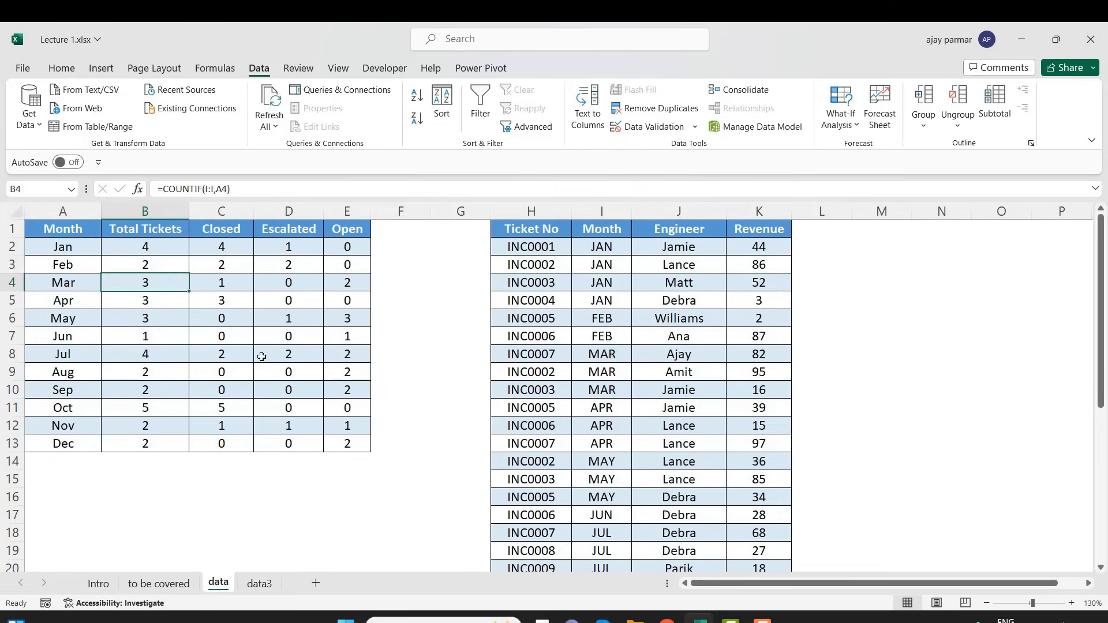
pyautogui.click(179, 354)
pyautogui.click(269, 333)
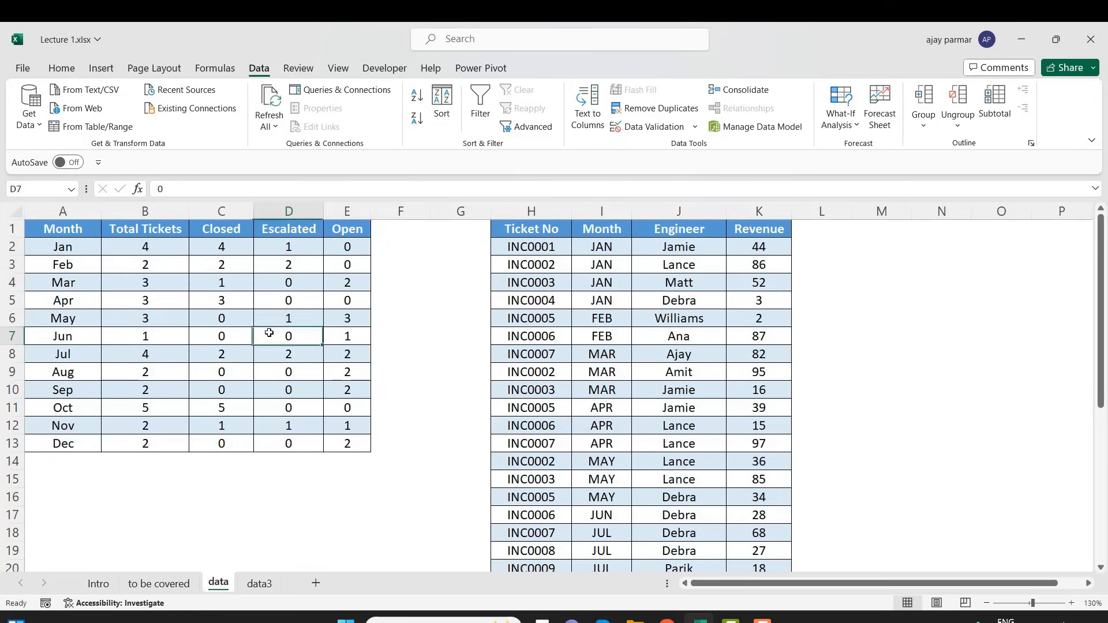
pyautogui.click(168, 251)
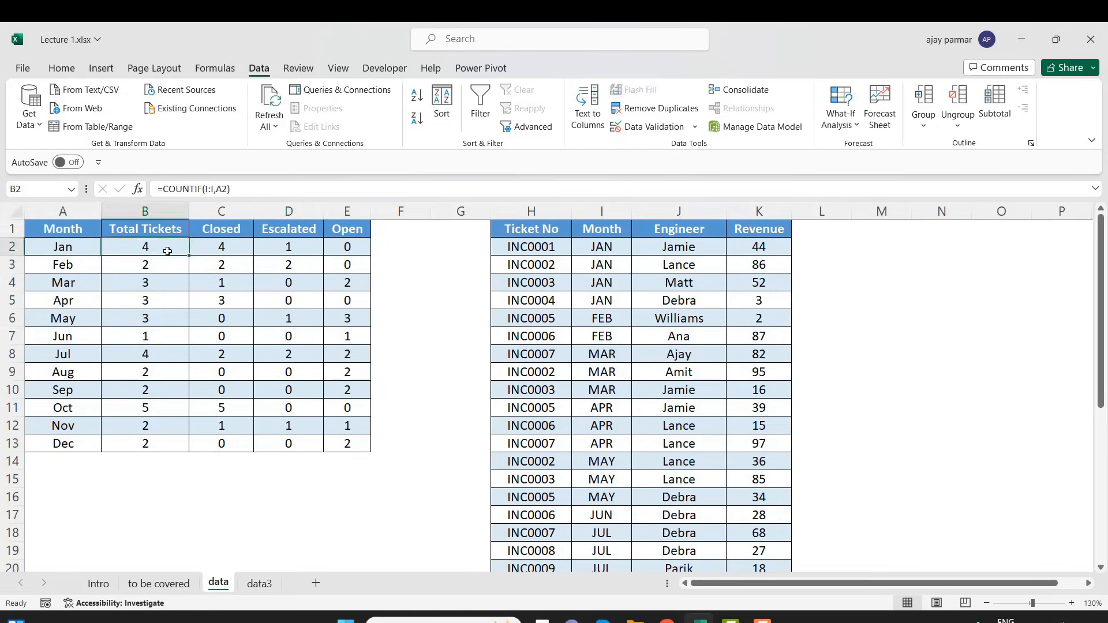
pyautogui.click(97, 128)
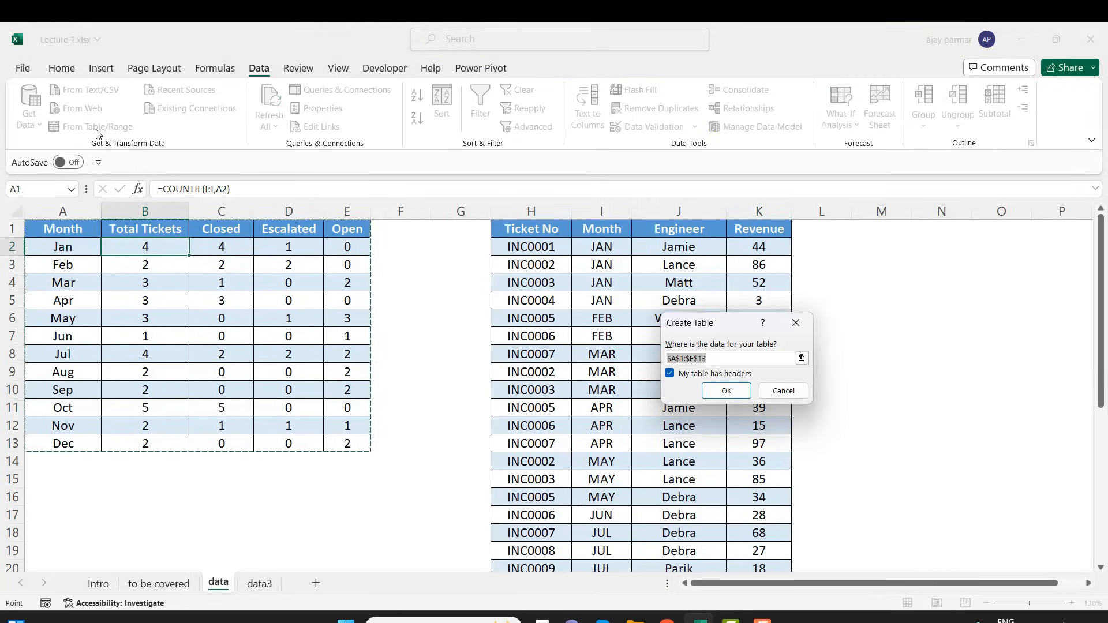
pyautogui.moveTo(734, 325); pyautogui.dragTo(373, 227)
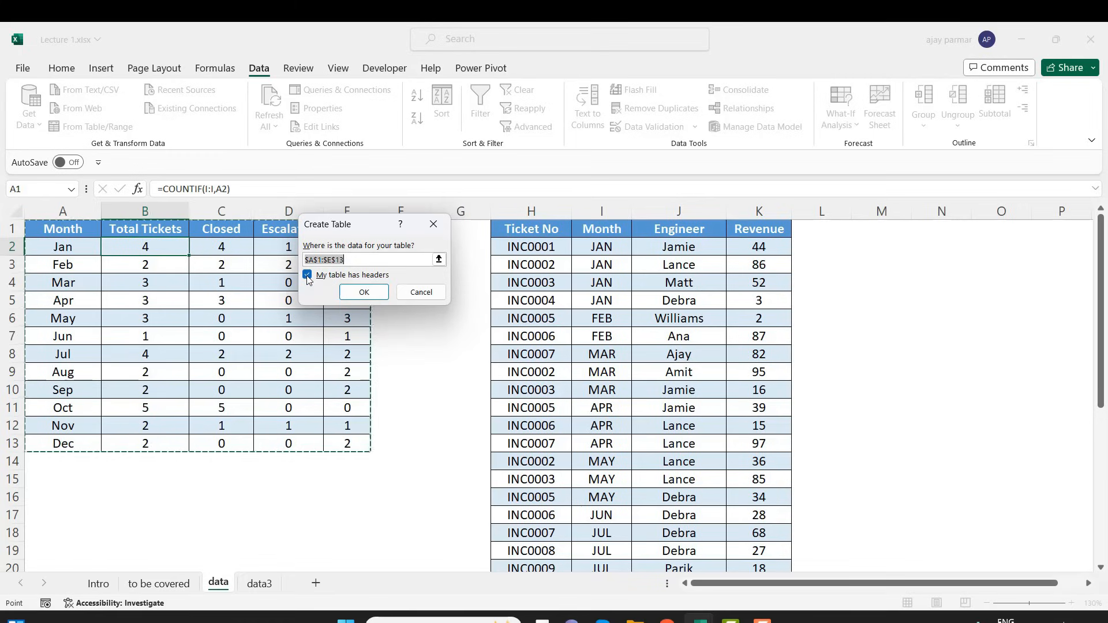
pyautogui.click(364, 292)
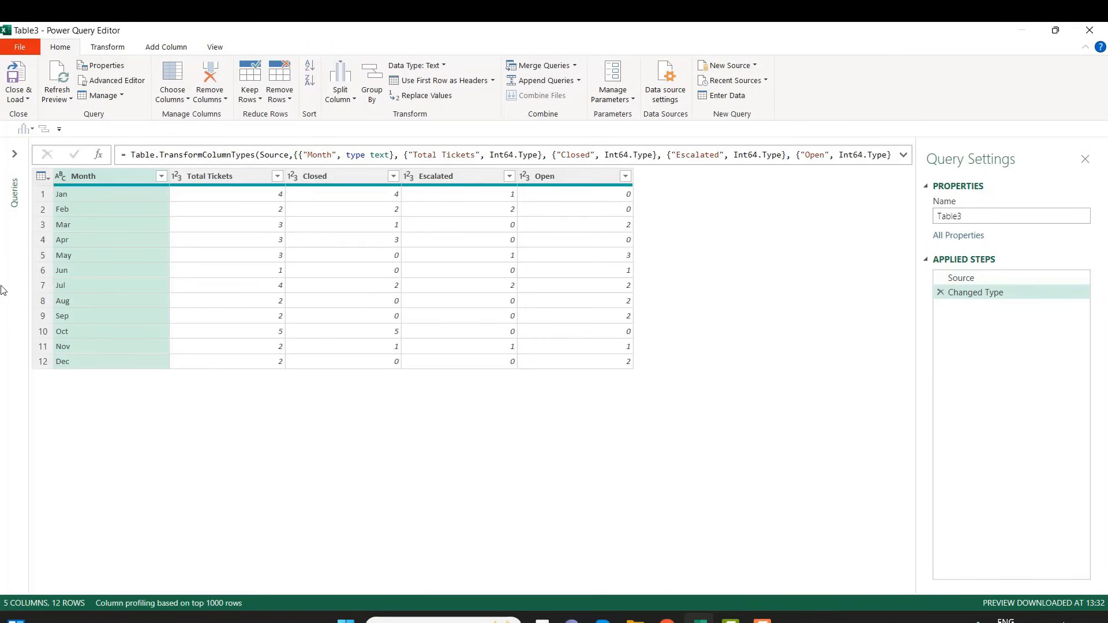
# Expand the queries list and examine the Changed Type formula and the data type of each column
pyautogui.click(15, 155)
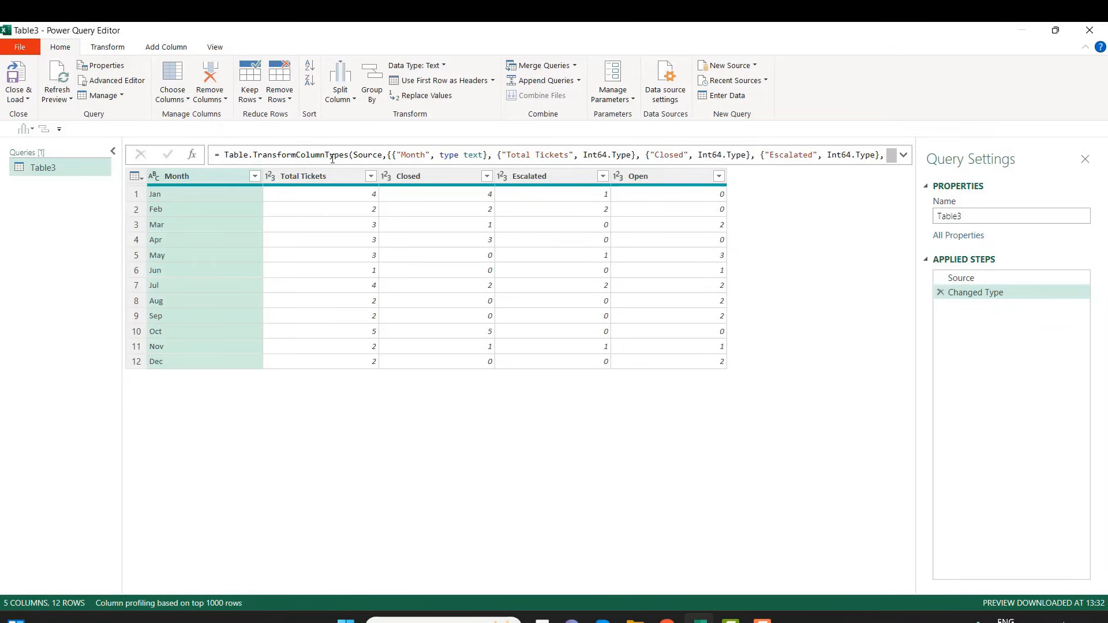
pyautogui.click(904, 156)
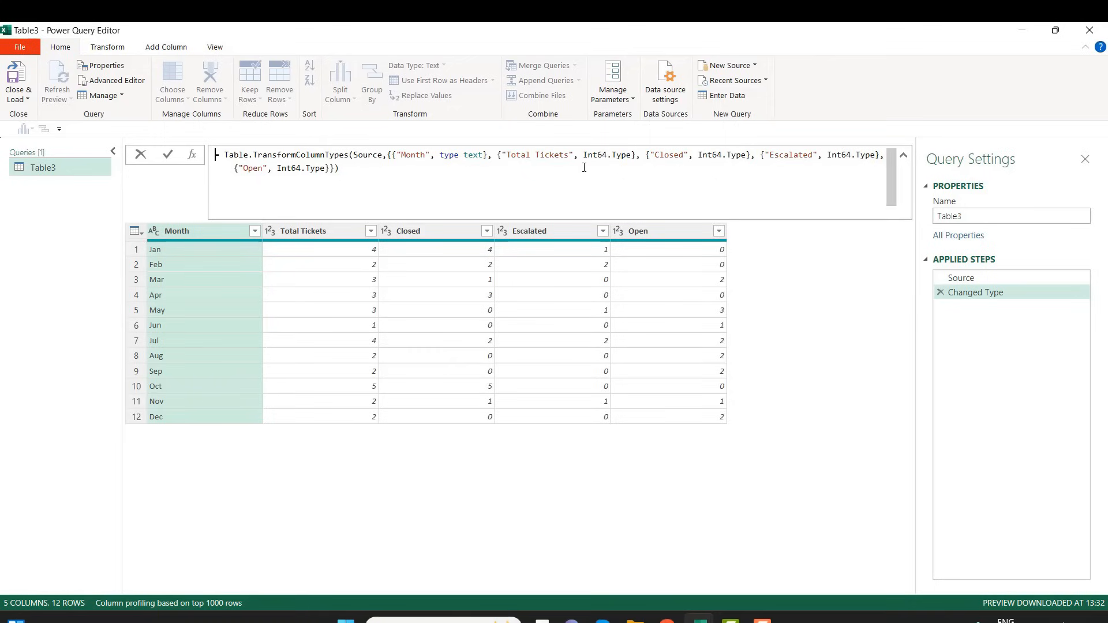
pyautogui.click(904, 160)
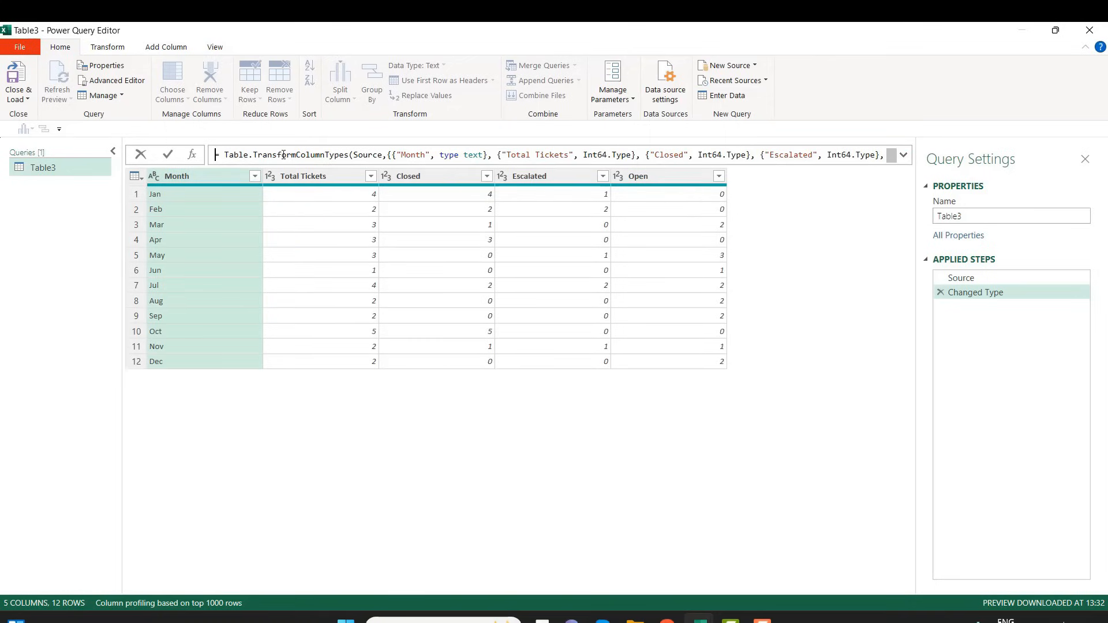
pyautogui.moveTo(375, 155)
pyautogui.click(191, 178)
pyautogui.click(324, 176)
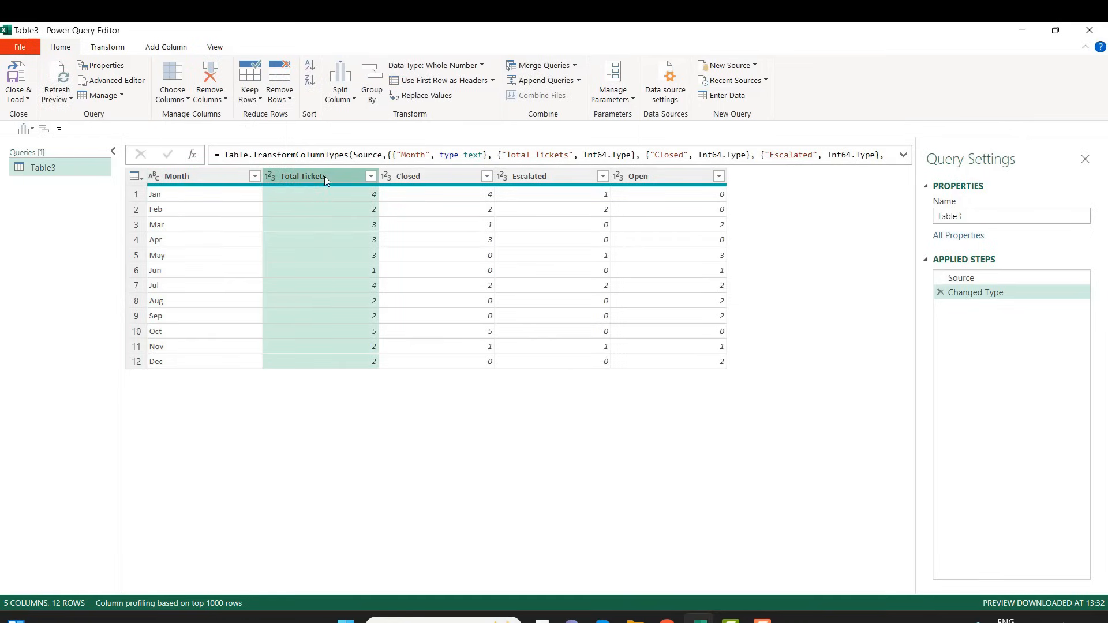
pyautogui.click(408, 182)
pyautogui.click(545, 182)
pyautogui.click(642, 179)
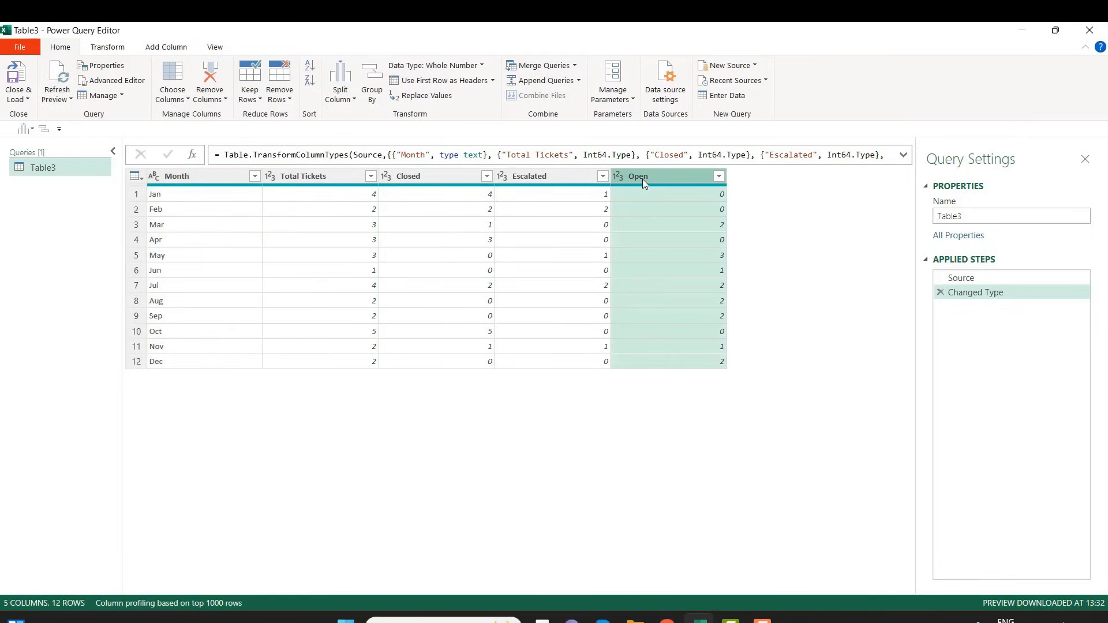
# Filter the Month column to show only Aug and Dec
pyautogui.click(249, 175)
pyautogui.click(255, 176)
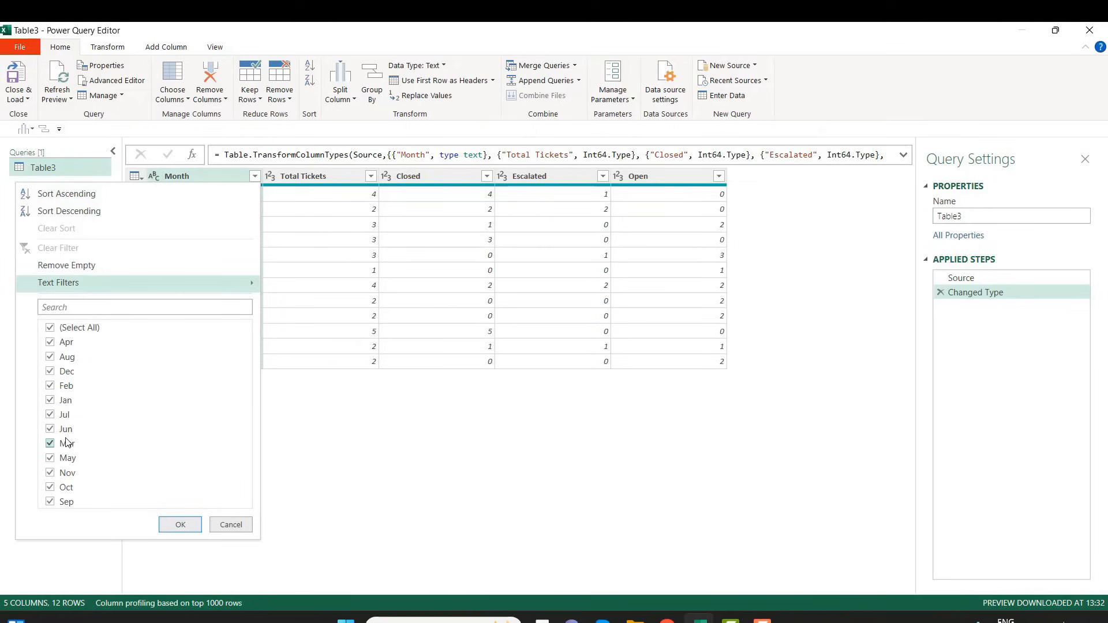
pyautogui.click(50, 327)
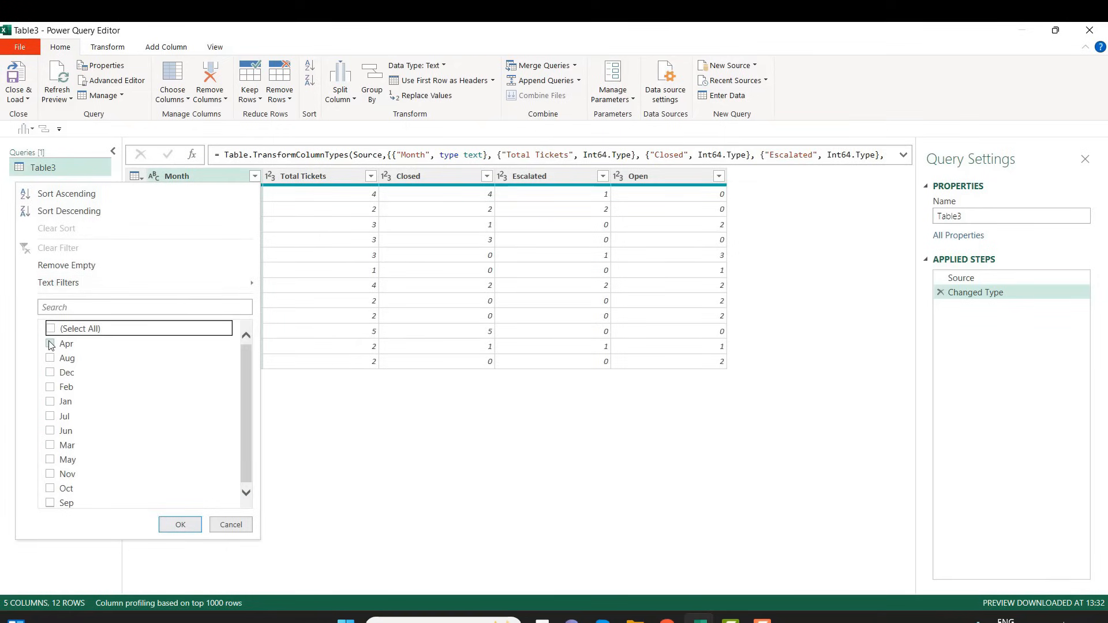
pyautogui.click(50, 342)
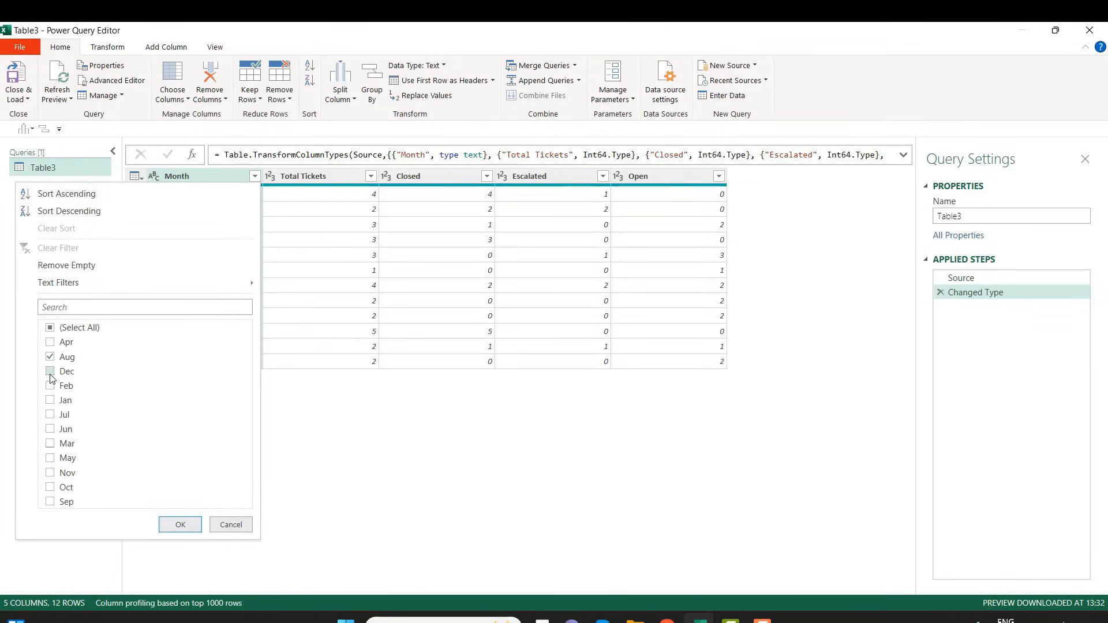
pyautogui.click(50, 372)
pyautogui.click(180, 527)
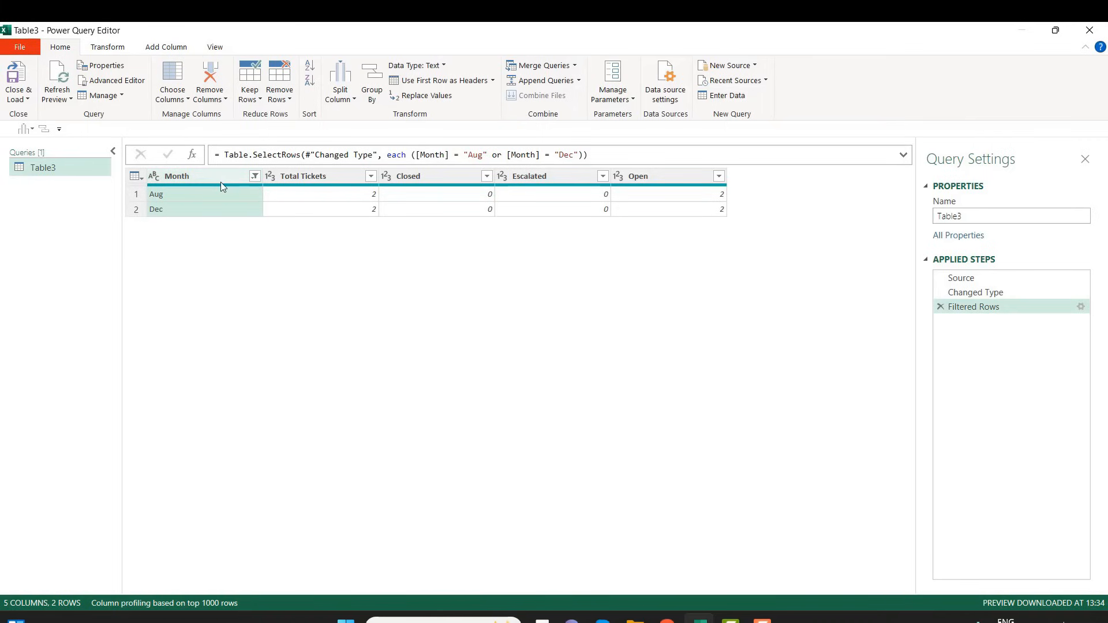
# Clear the Month column's filter and close the Power Query Editor, keeping the changes
pyautogui.click(258, 176)
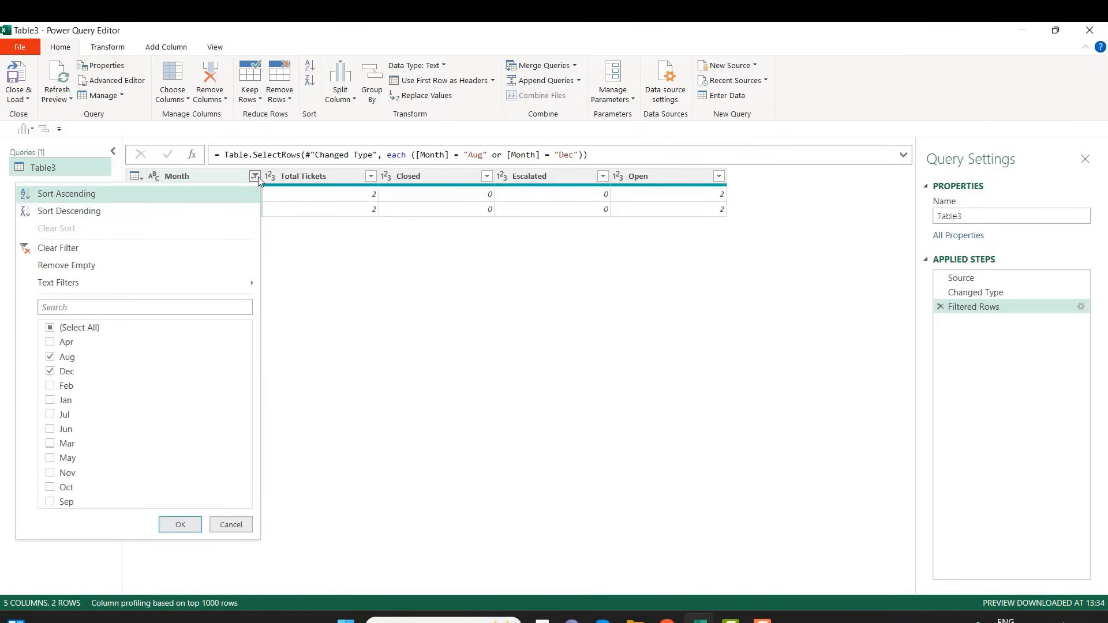
pyautogui.click(75, 248)
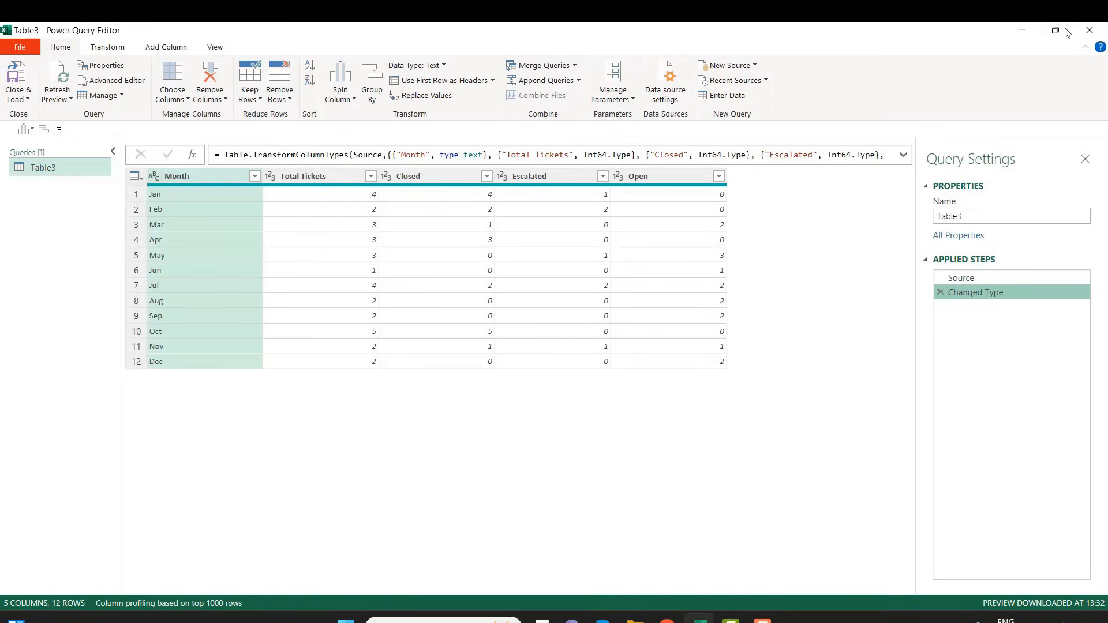
pyautogui.click(1090, 30)
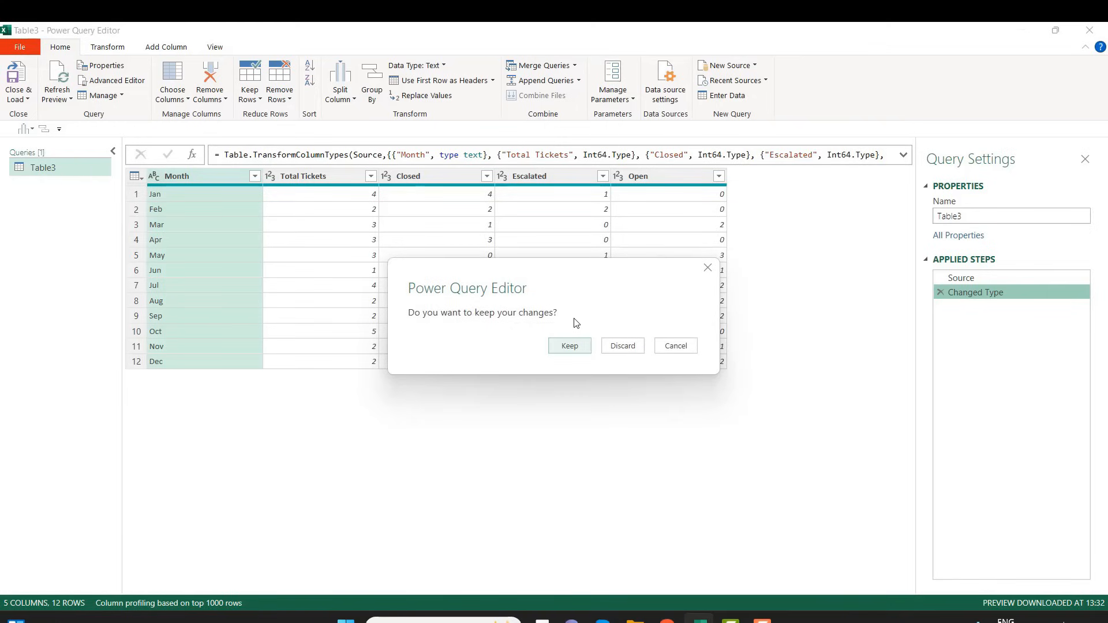
pyautogui.click(569, 350)
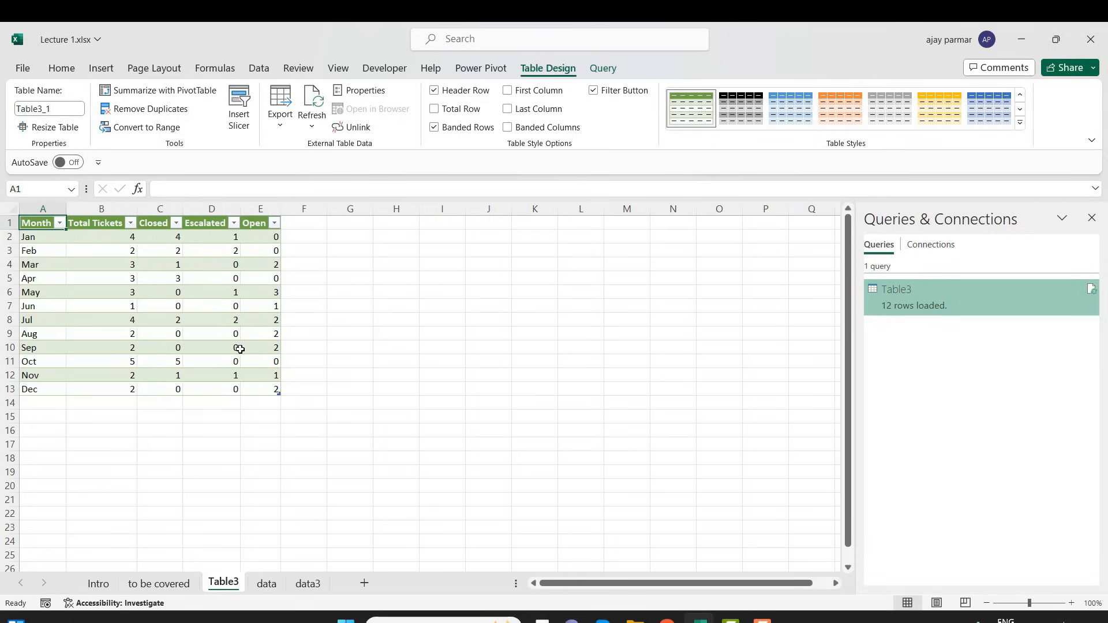
# Compare the loaded table on the Table3 sheet with its source table on the data sheet
pyautogui.keyDown('shift'); pyautogui.click(269, 388); pyautogui.keyUp('shift')
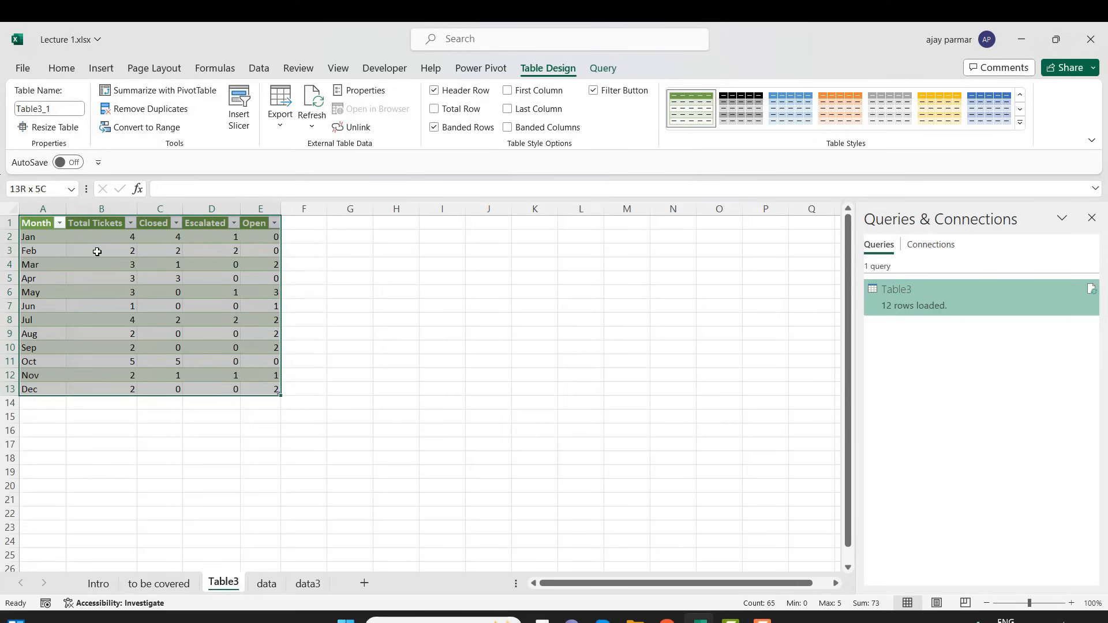
pyautogui.click(268, 583)
pyautogui.click(168, 300)
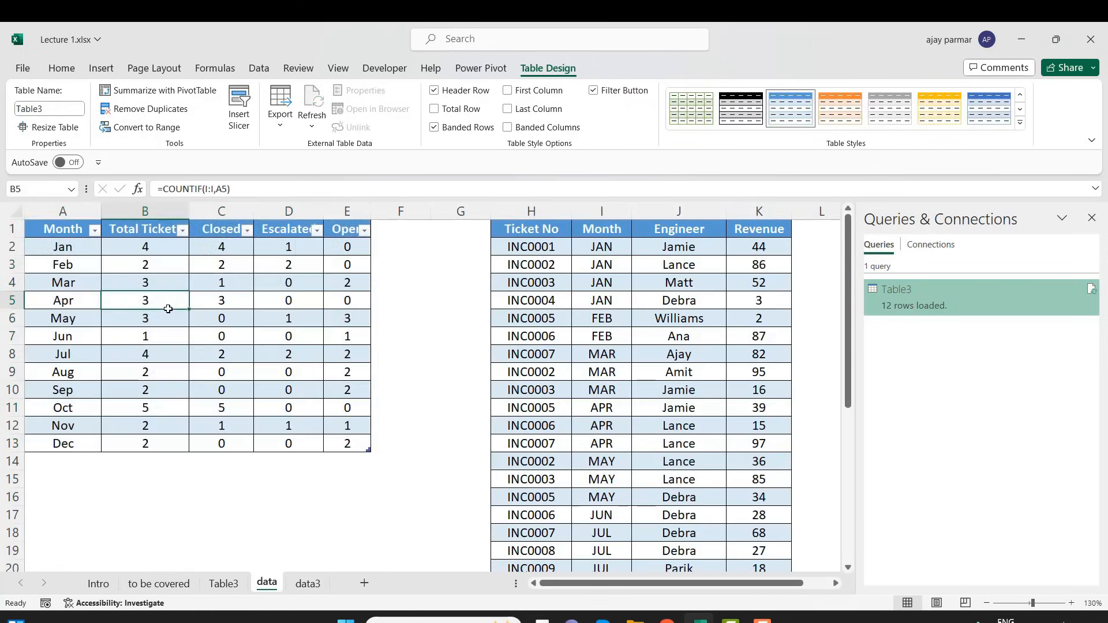
pyautogui.click(223, 584)
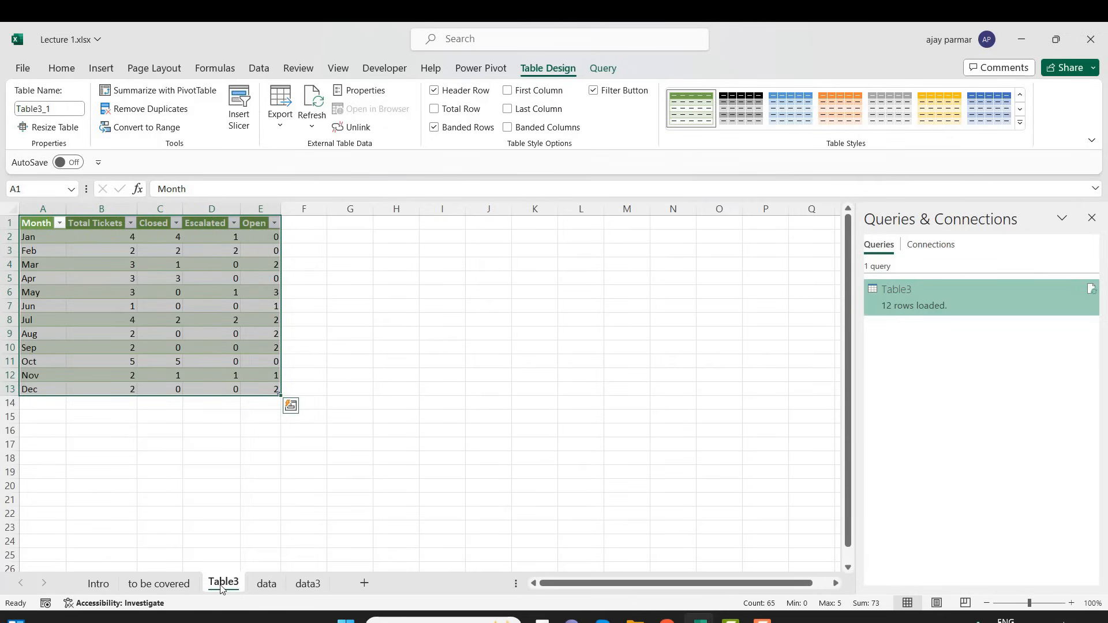
pyautogui.click(147, 283)
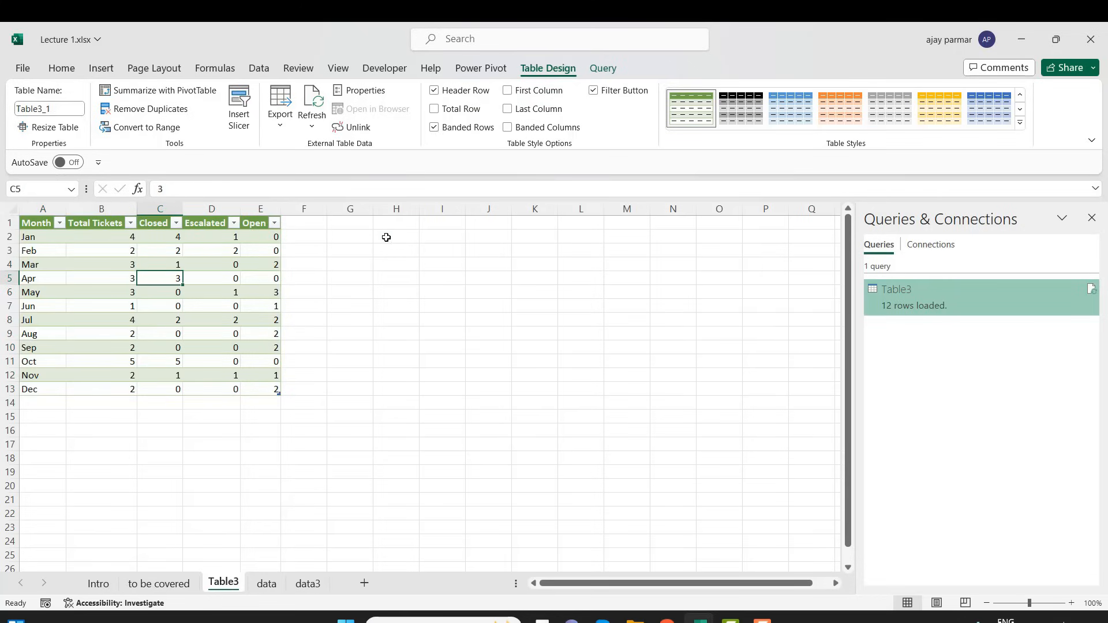
pyautogui.click(386, 237)
pyautogui.click(353, 237)
pyautogui.click(281, 236)
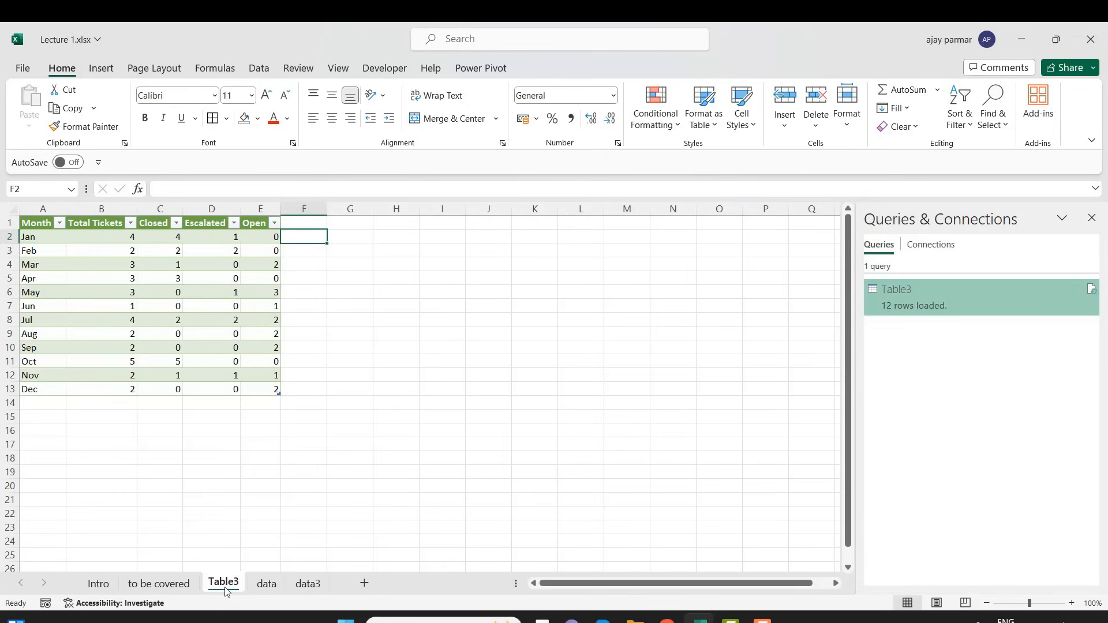
pyautogui.click(50, 221)
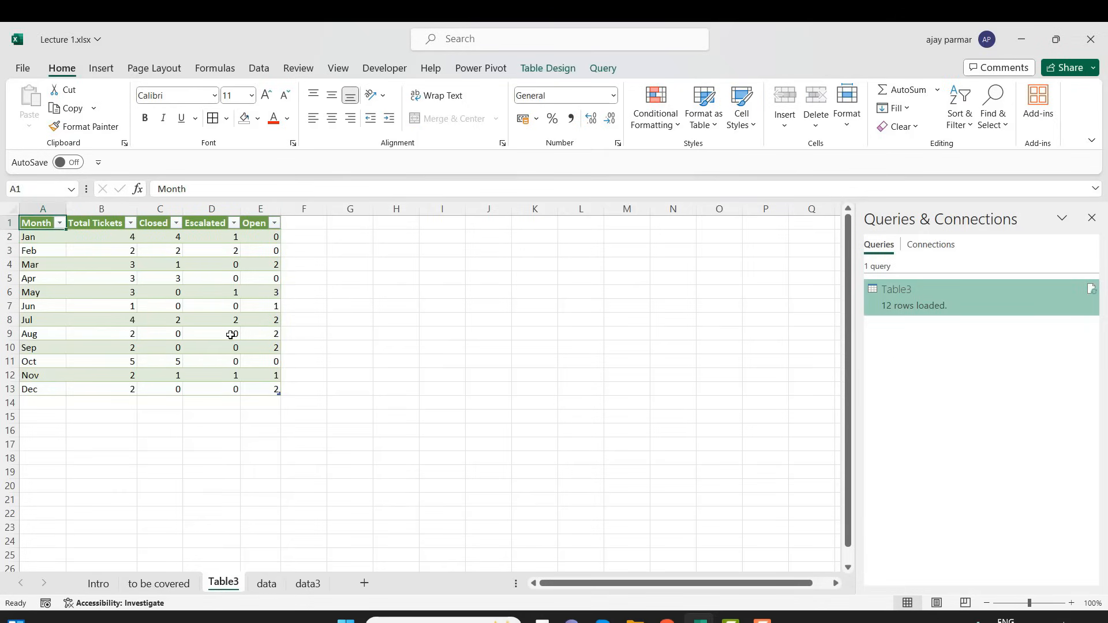
pyautogui.keyDown('shift'); pyautogui.click(266, 390); pyautogui.keyUp('shift')
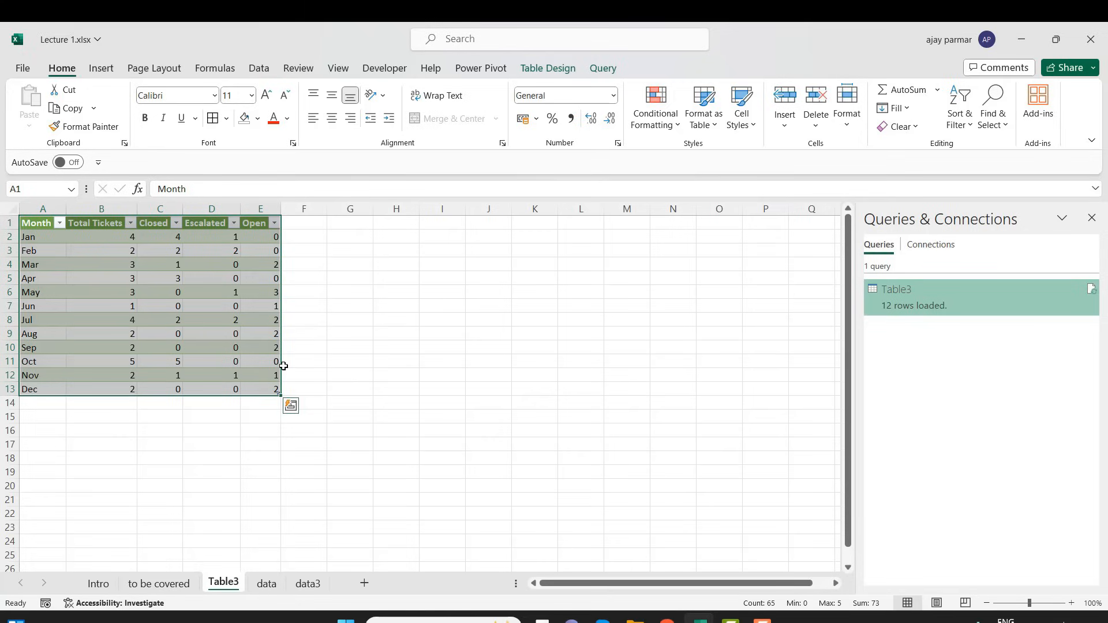
pyautogui.click(175, 467)
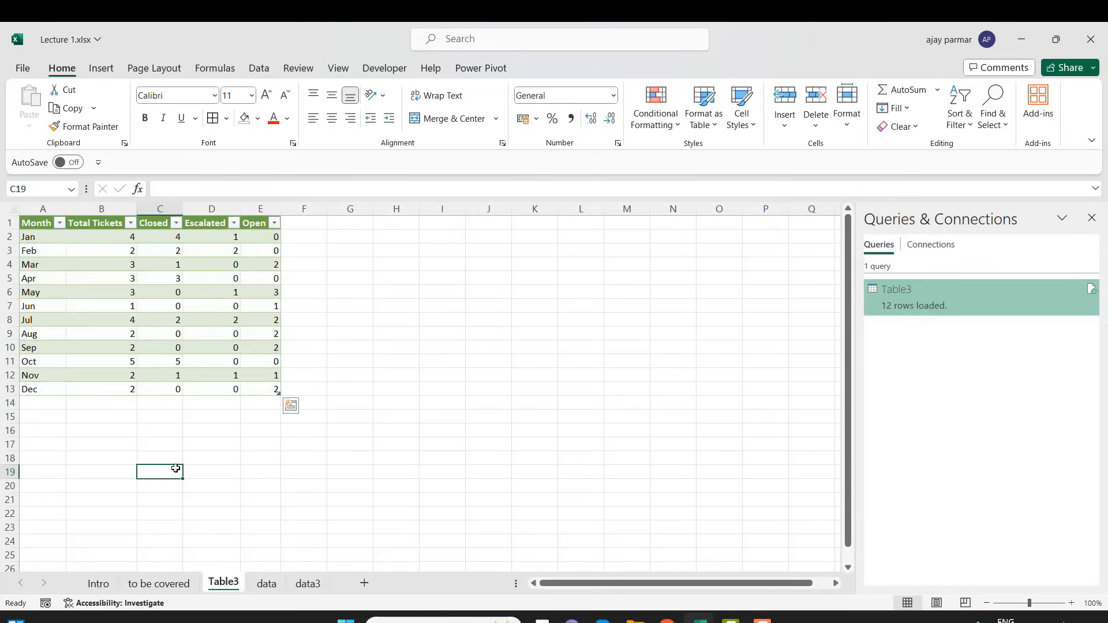
# Delete the Table3 sheet permanently from the workbook
pyautogui.rightClick(225, 584)
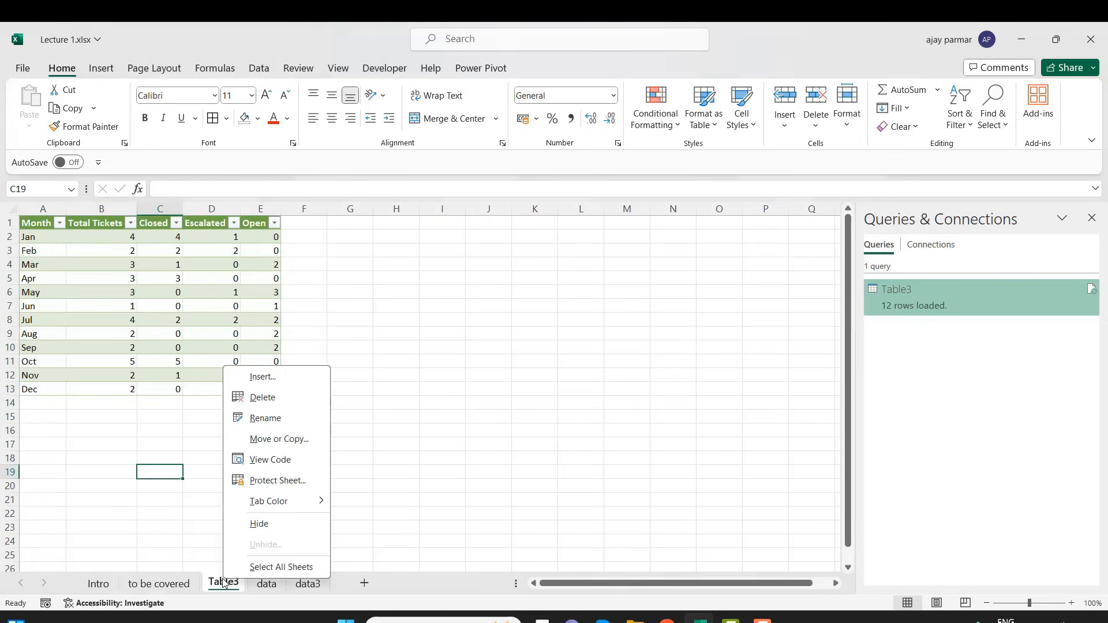
pyautogui.click(259, 398)
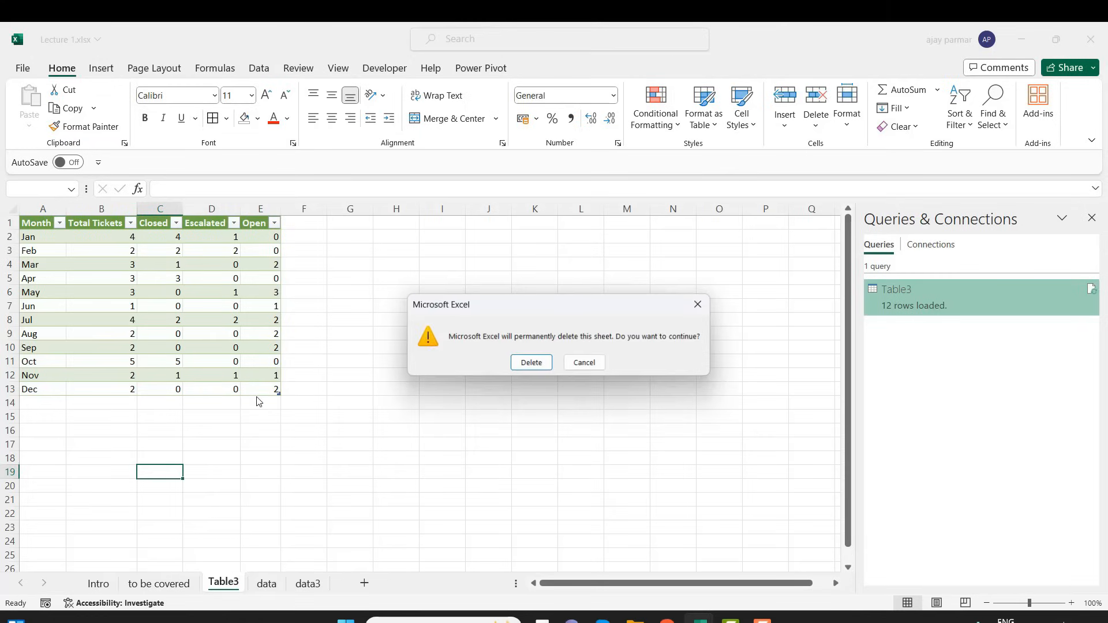
pyautogui.click(532, 364)
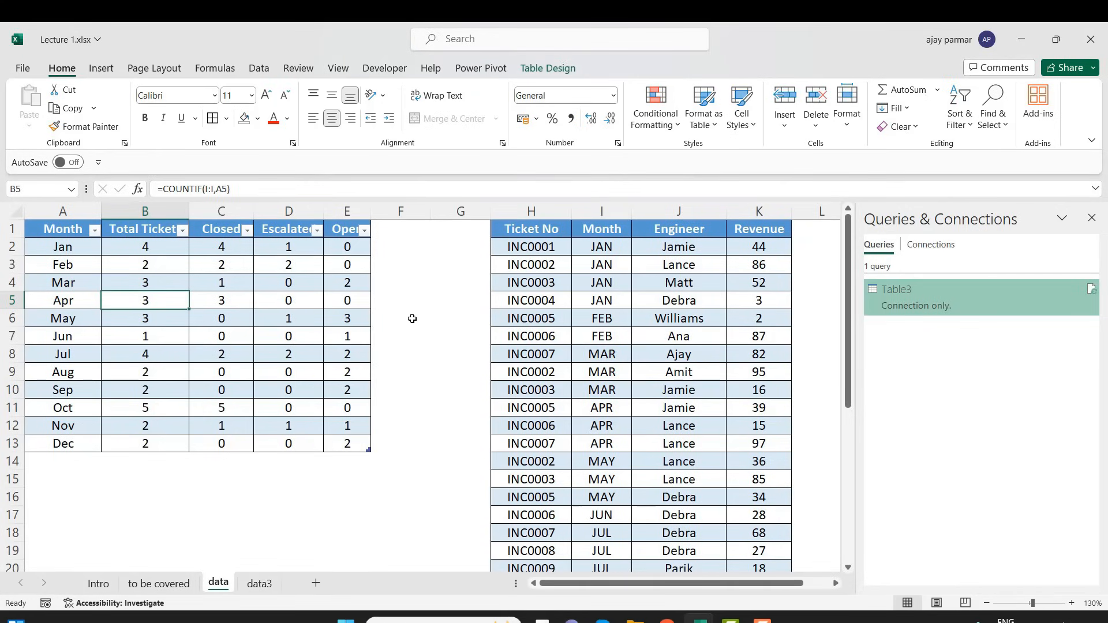
# Check the Table3 query's load status, close the workbook queries list and select cell L6
pyautogui.click(338, 327)
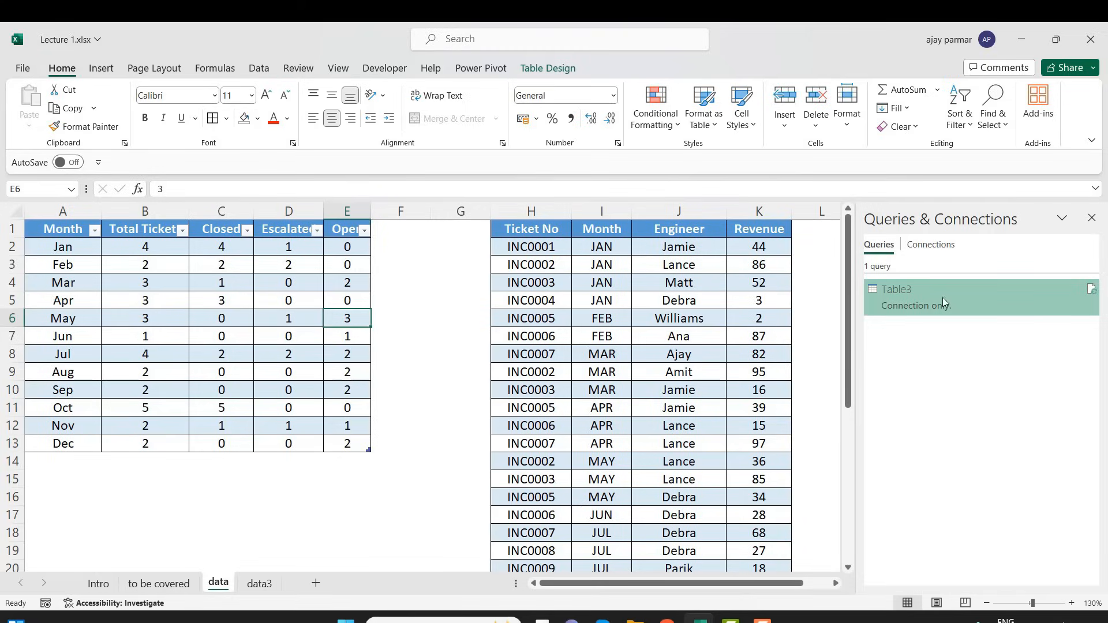
pyautogui.moveTo(943, 297)
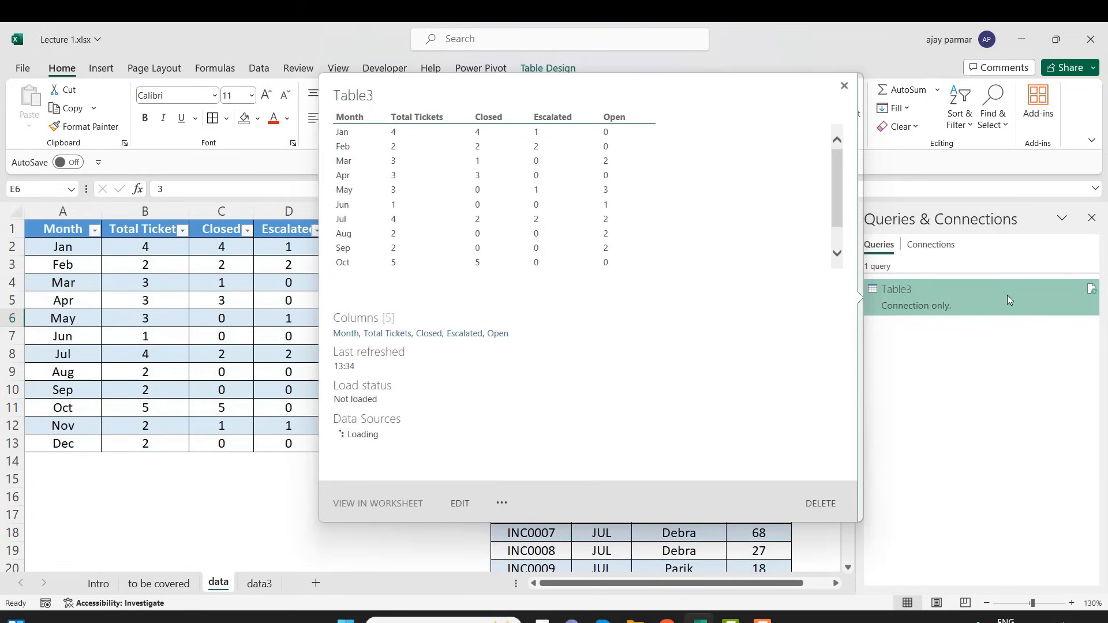
pyautogui.click(1092, 220)
pyautogui.click(839, 316)
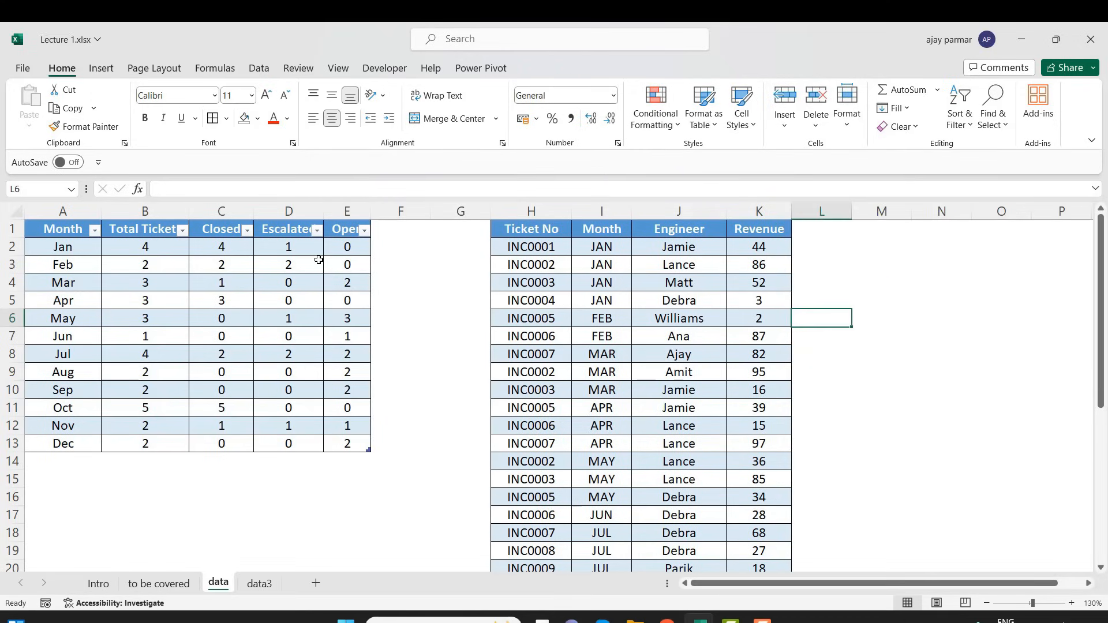
# Show the workbook's queries list and preview the Table3 query's details and load status
pyautogui.click(269, 275)
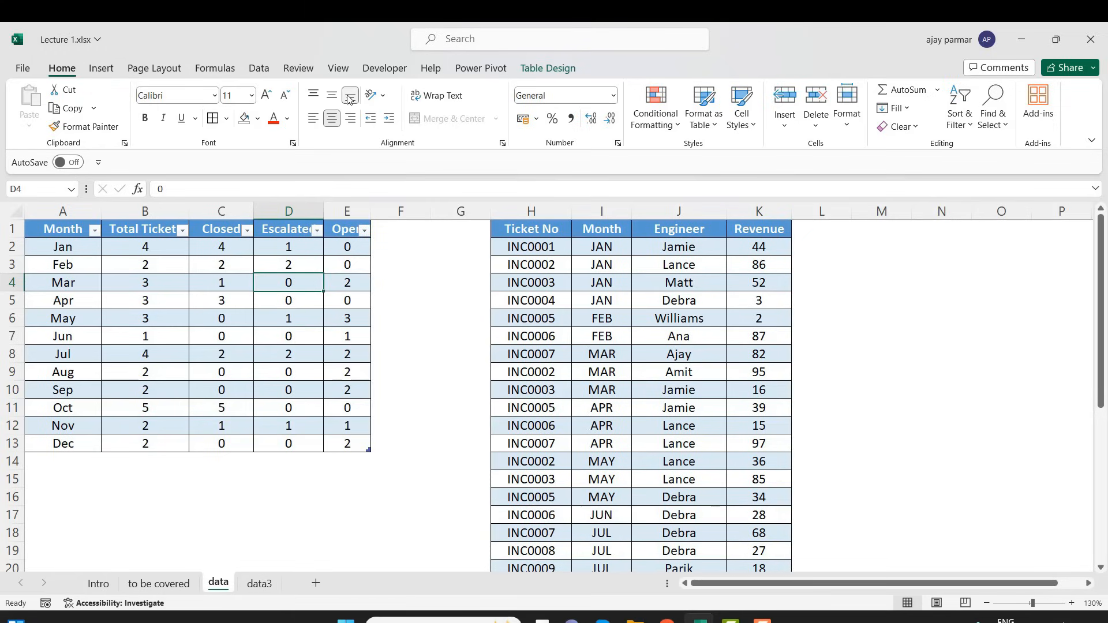
pyautogui.click(339, 69)
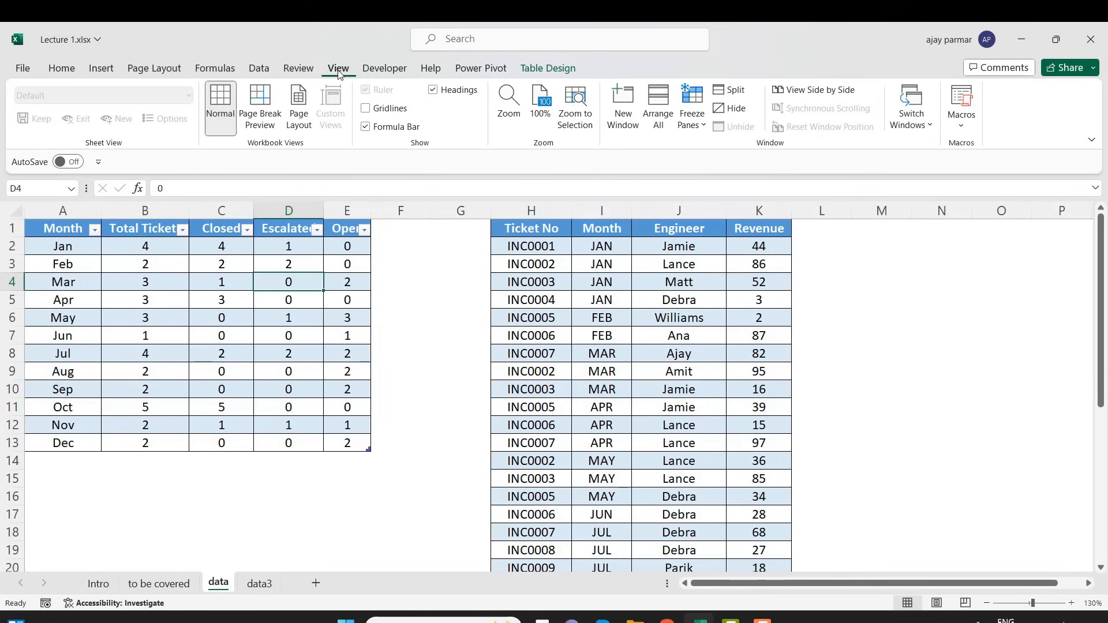
pyautogui.click(265, 68)
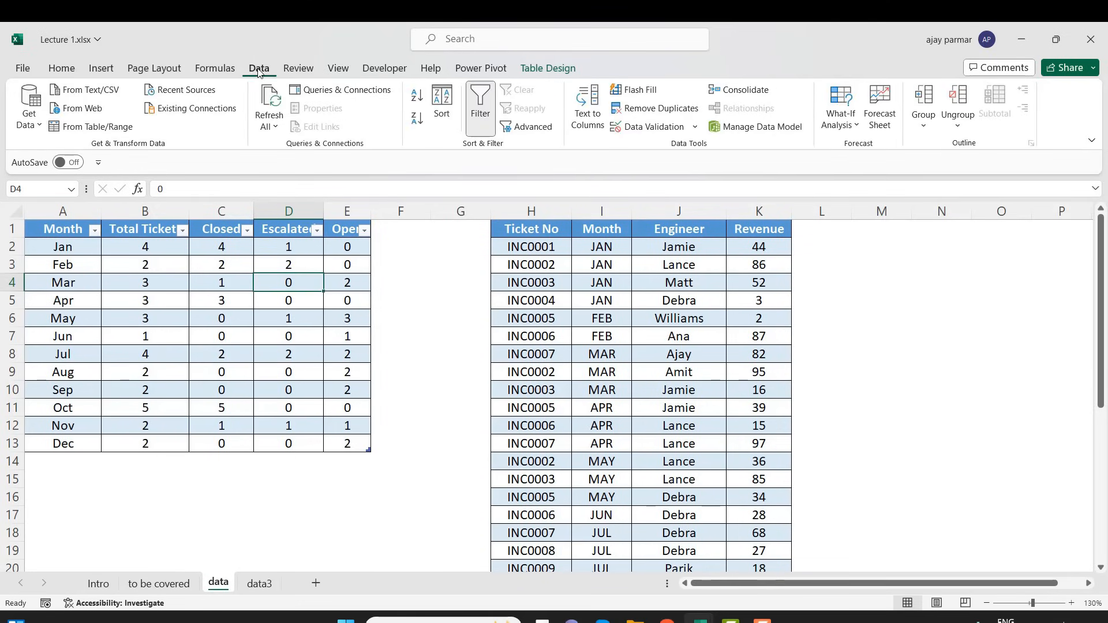
pyautogui.click(351, 94)
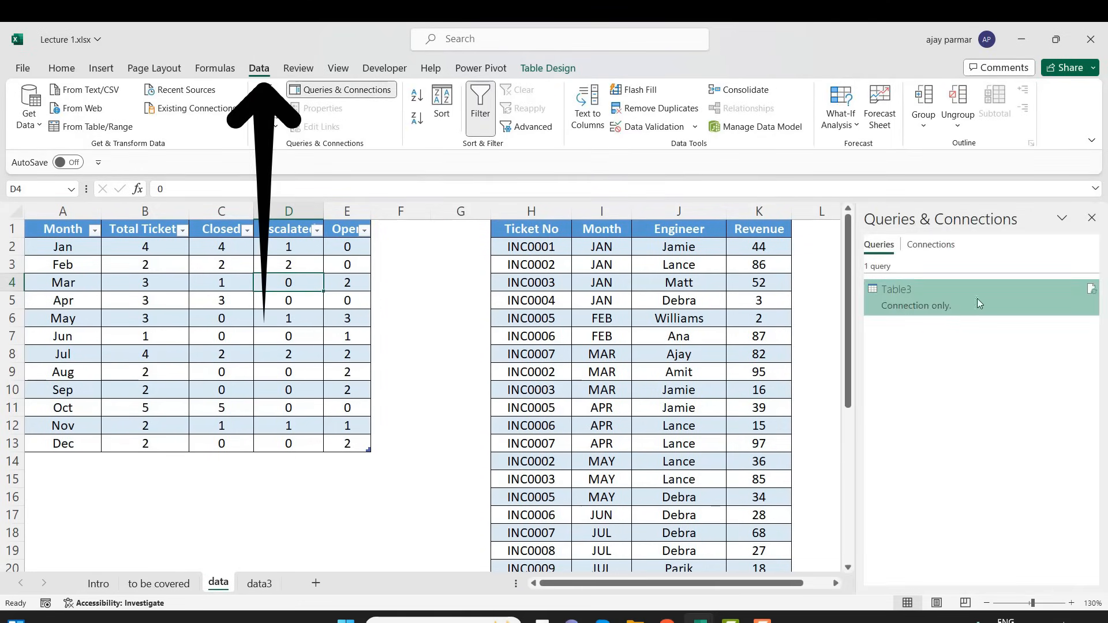
pyautogui.moveTo(957, 295)
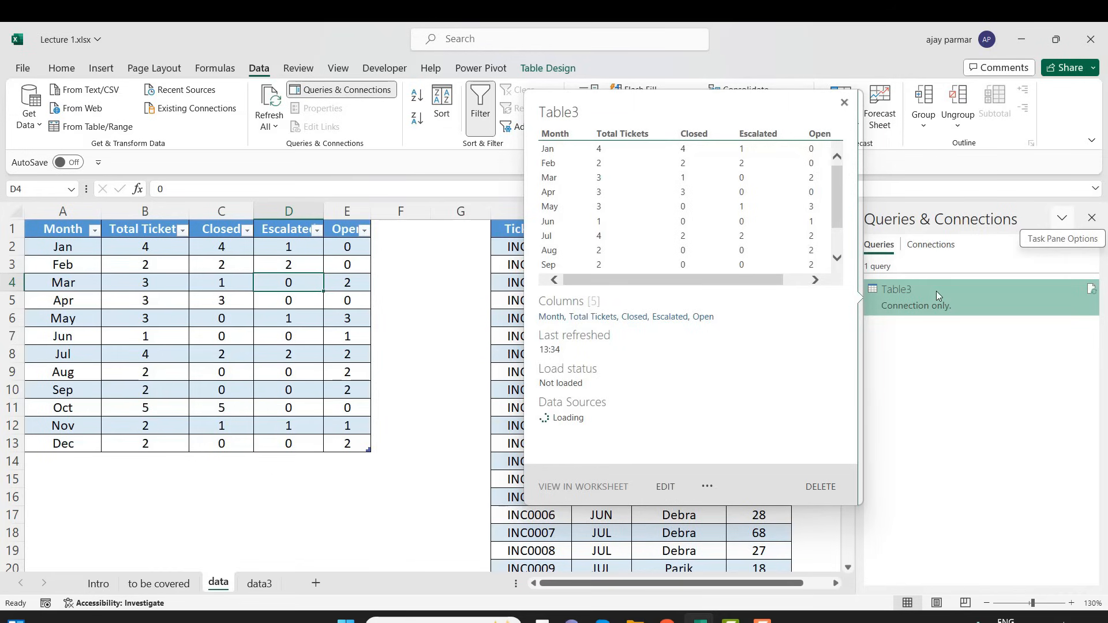
# Rename the monthly ticket table on the data sheet as Tickets_Tbl
pyautogui.click(283, 304)
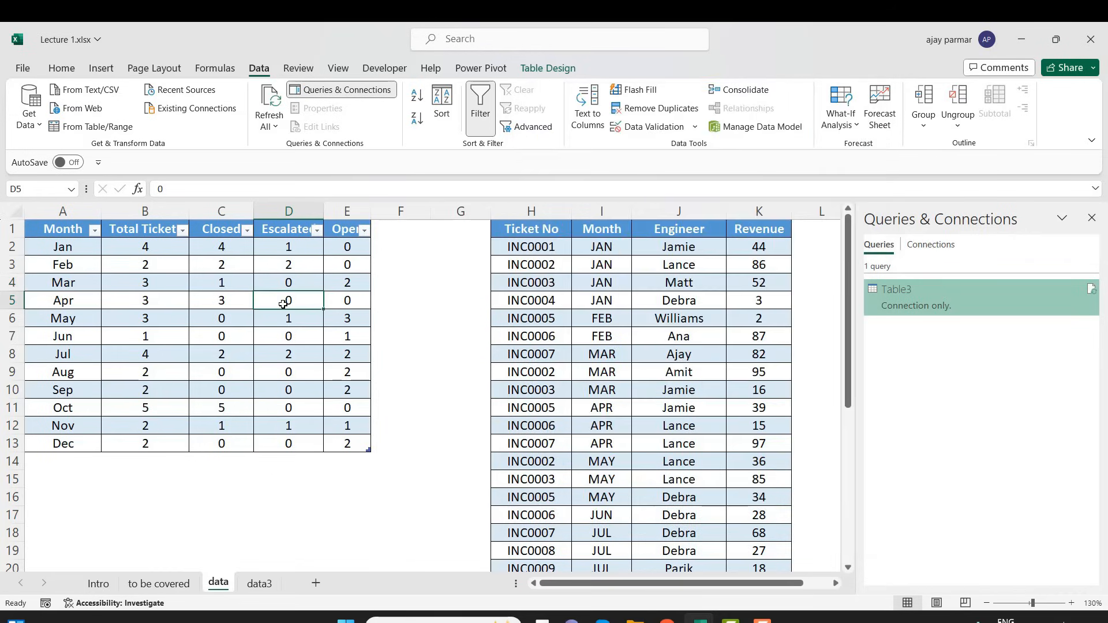
pyautogui.hotkey('ctrl', 'Home')
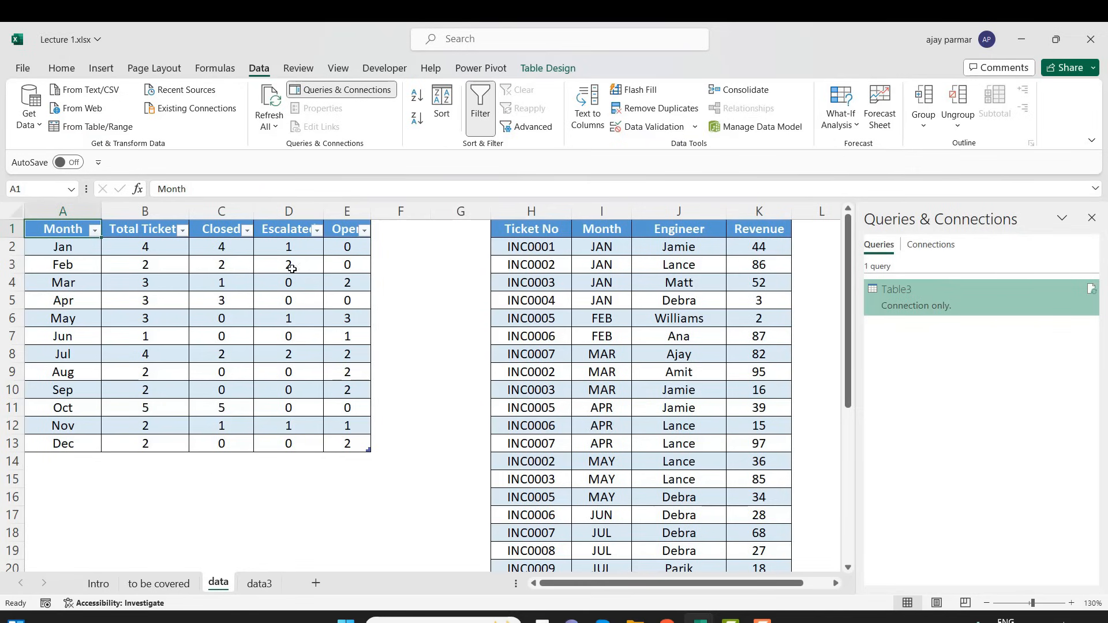
pyautogui.click(192, 303)
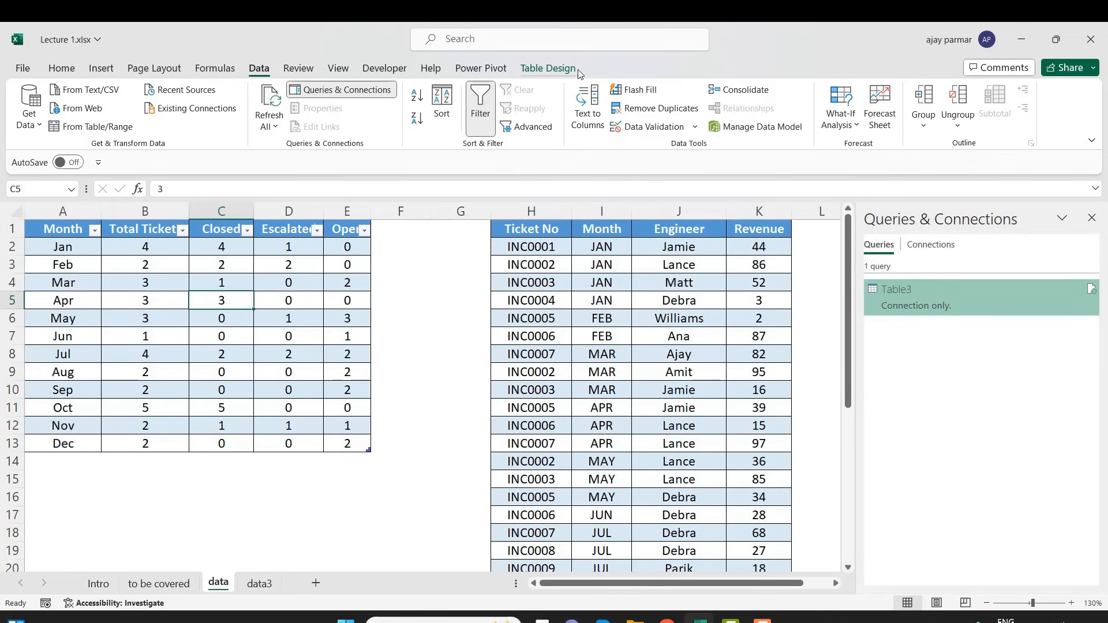
pyautogui.click(555, 69)
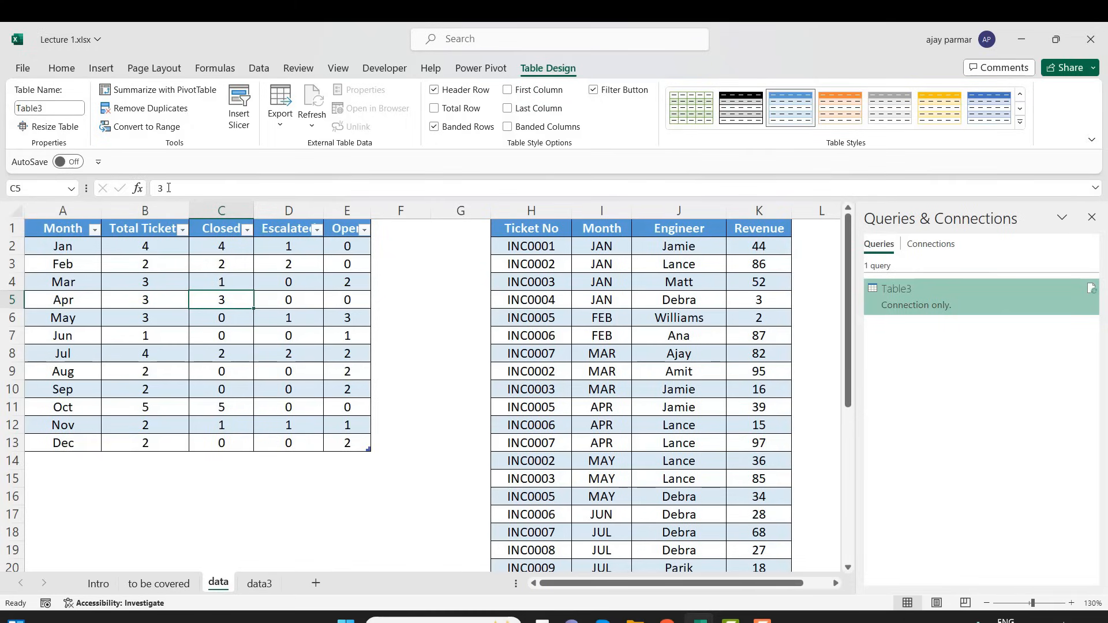
pyautogui.click(47, 109)
pyautogui.write('Tiket')
pyautogui.press('BackSpace')
pyautogui.press('BackSpace')
pyautogui.press('BackSpace')
pyautogui.write('ckets Table')
pyautogui.press('BackSpace')
pyautogui.press('BackSpace')
pyautogui.press('BackSpace')
pyautogui.press('BackSpace')
pyautogui.write('bl')
pyautogui.click(116, 287)
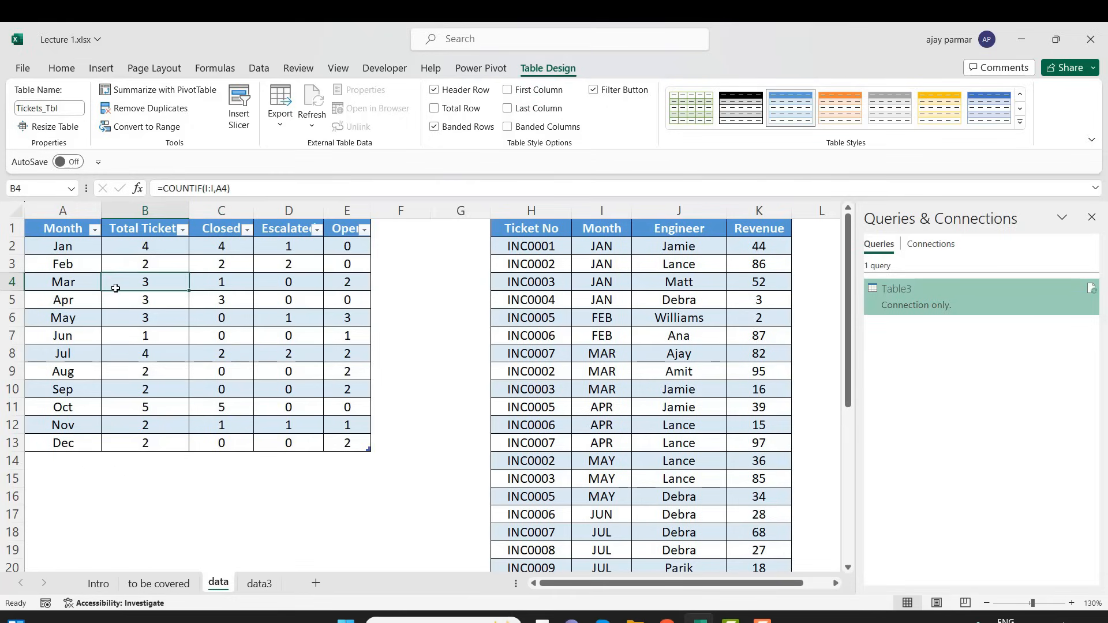
pyautogui.click(86, 270)
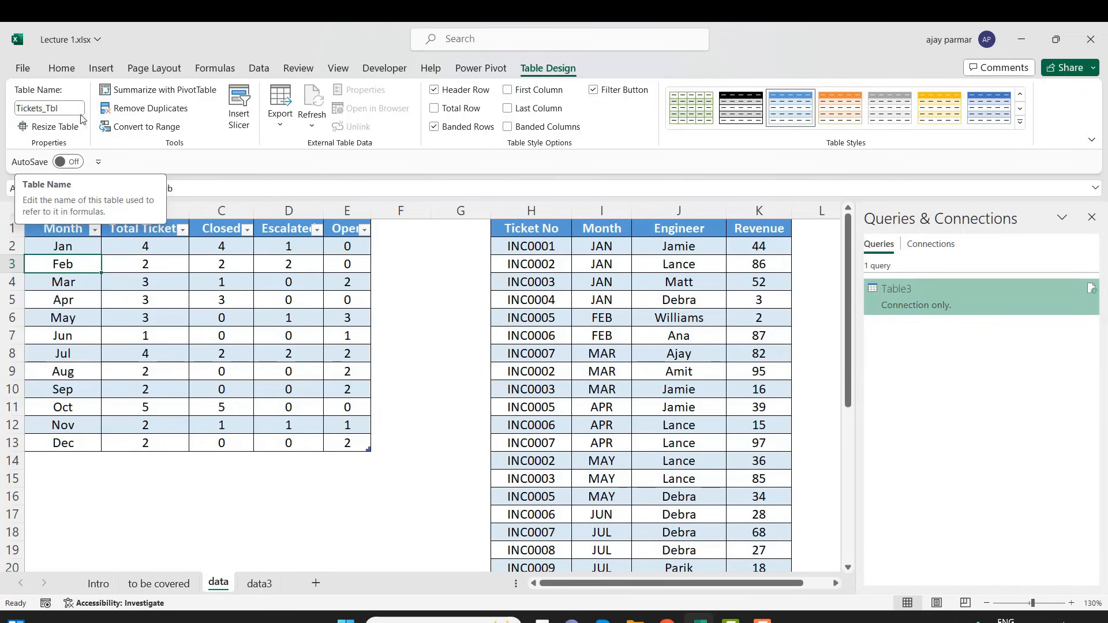
pyautogui.click(192, 271)
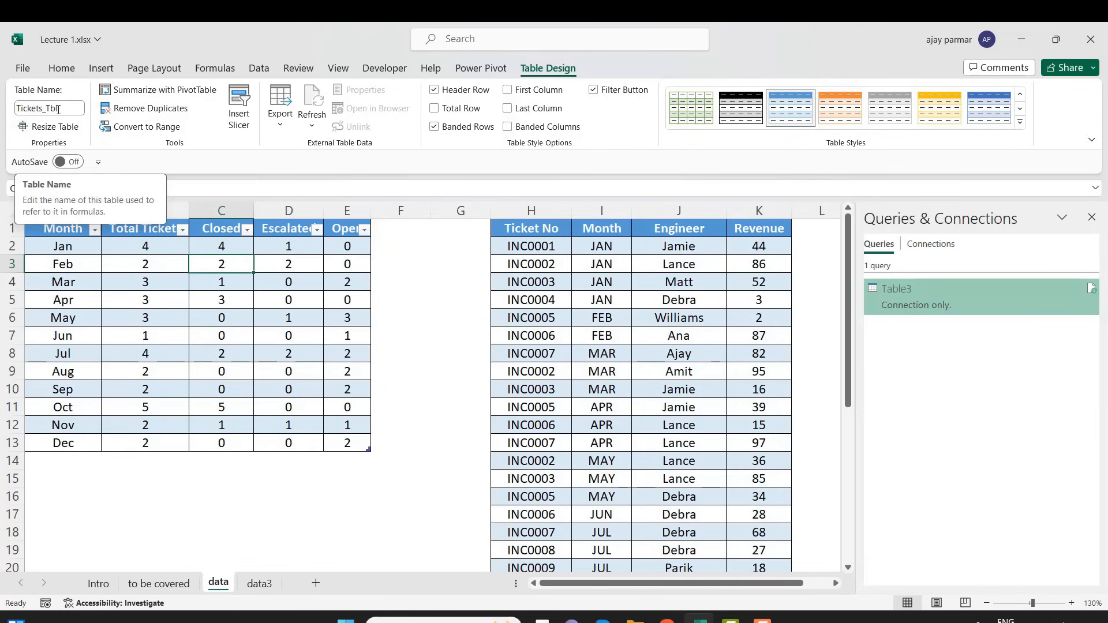
pyautogui.click(71, 266)
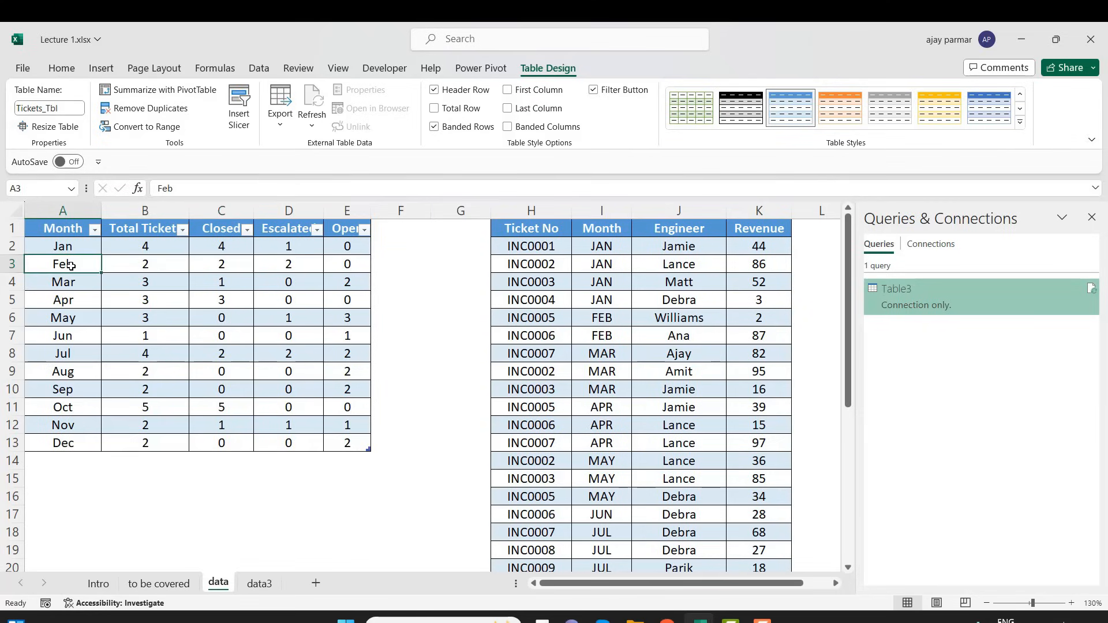
# Launch the Power Query Editor and open the Table3 query to check its source after the table rename
pyautogui.click(259, 71)
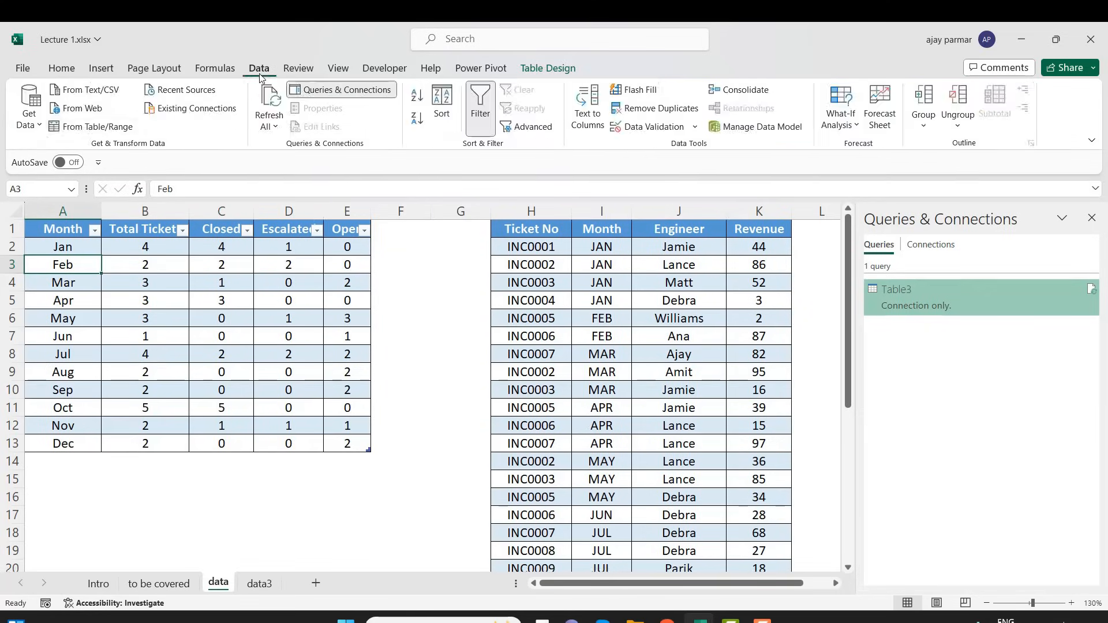
pyautogui.click(30, 116)
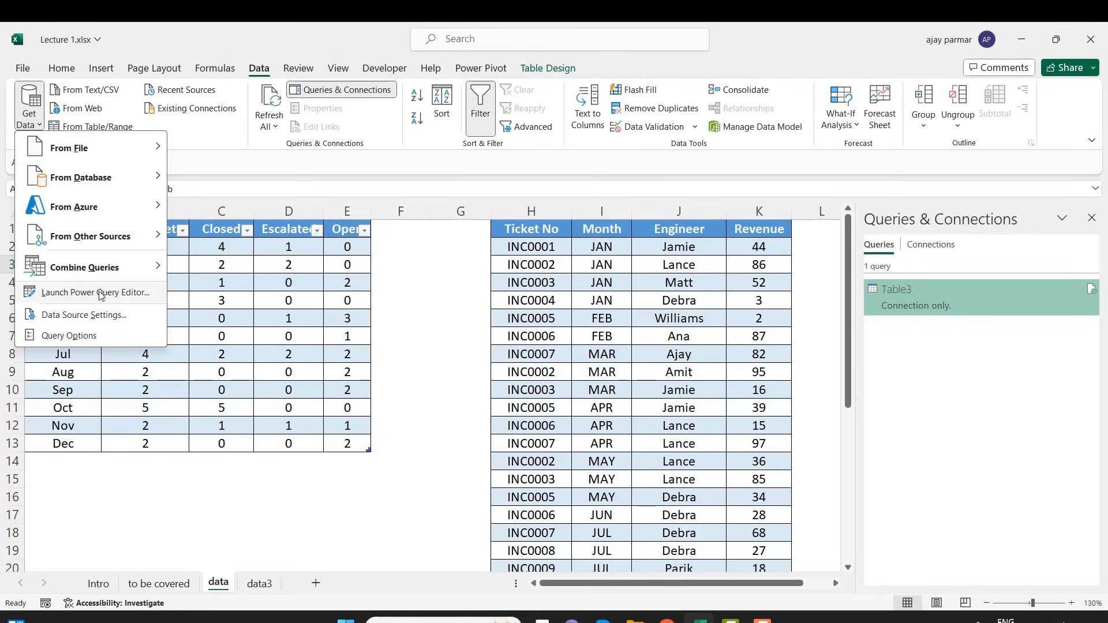
pyautogui.click(195, 271)
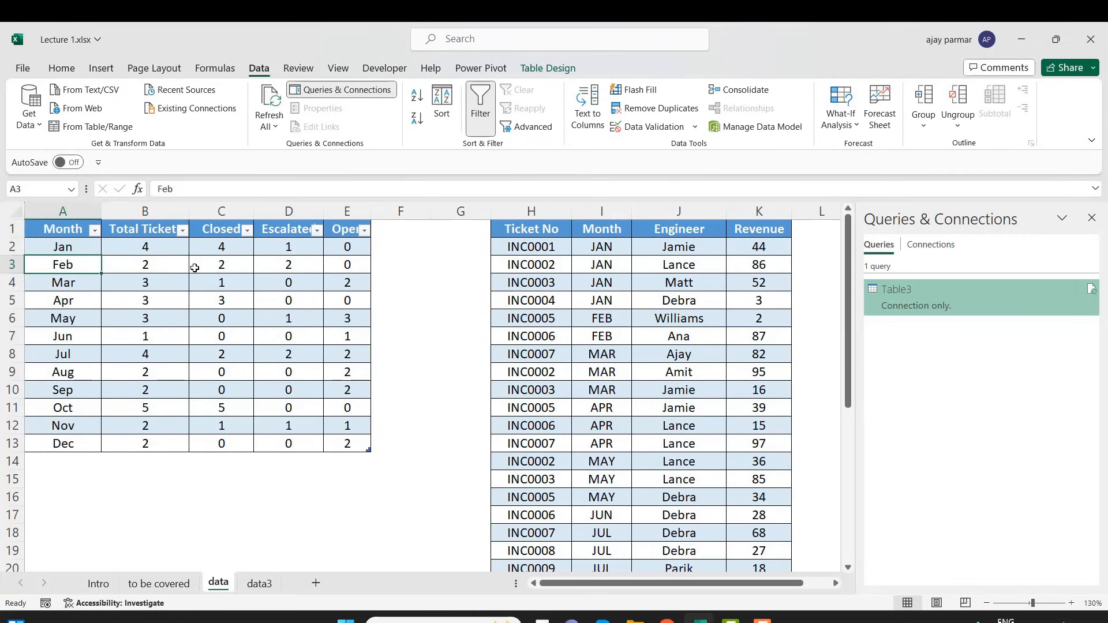
pyautogui.click(153, 264)
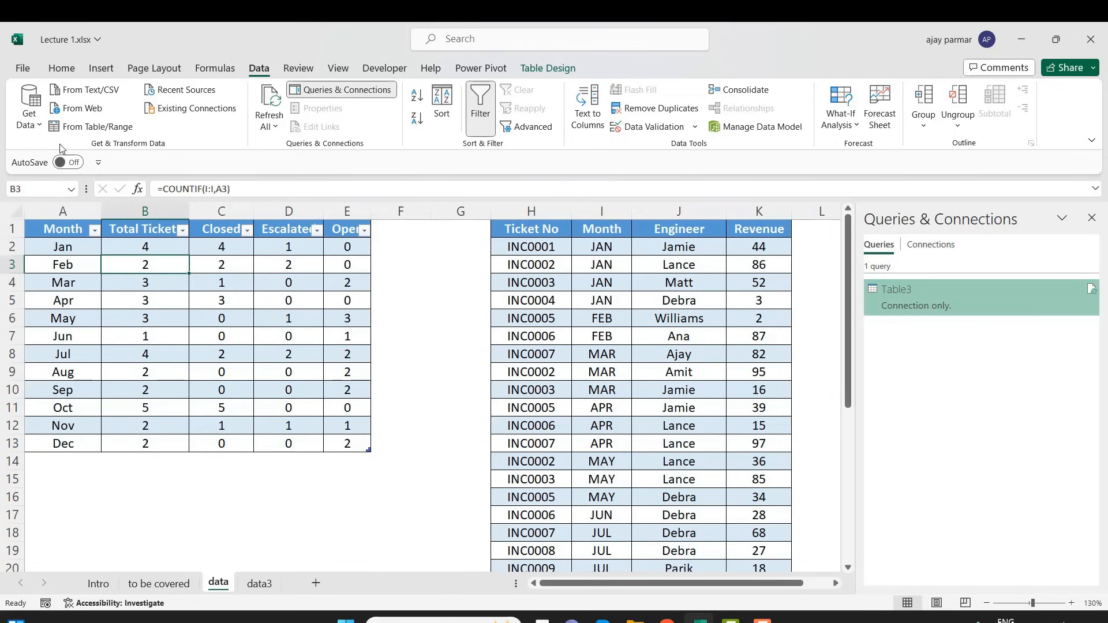
pyautogui.click(41, 125)
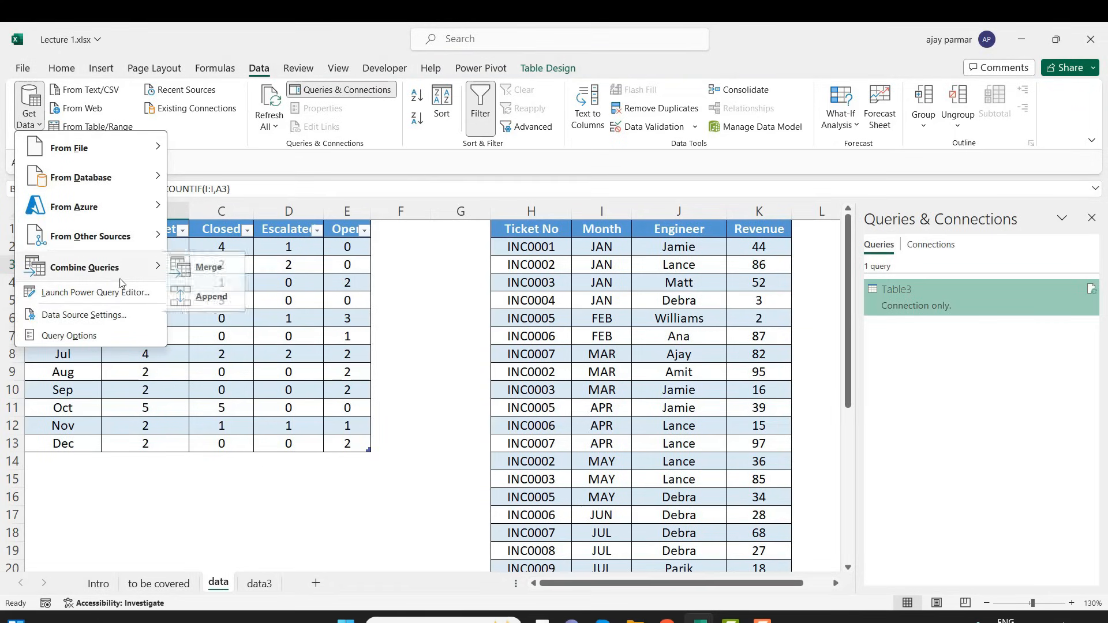
pyautogui.click(94, 298)
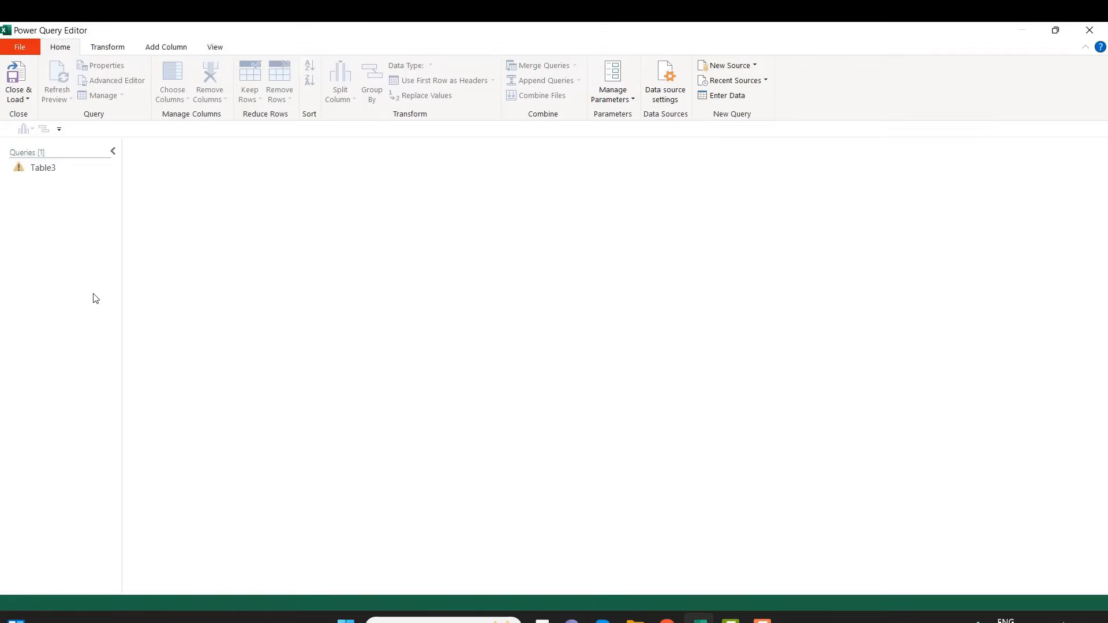
pyautogui.click(48, 168)
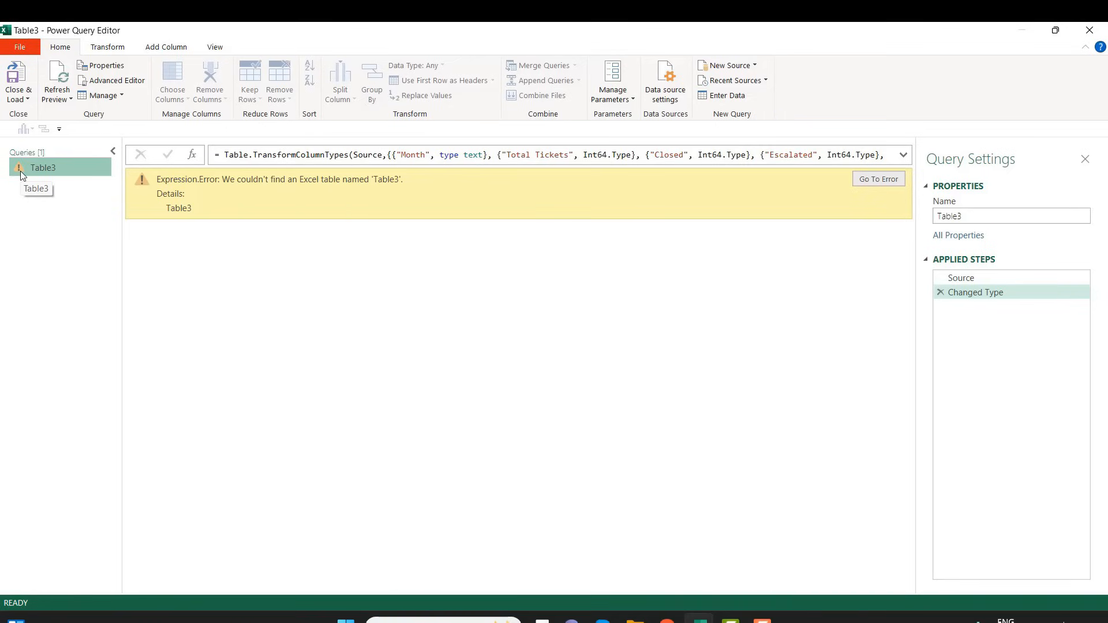
# Delete the Table3 query and close the Power Query Editor, keeping the changes
pyautogui.rightClick(57, 168)
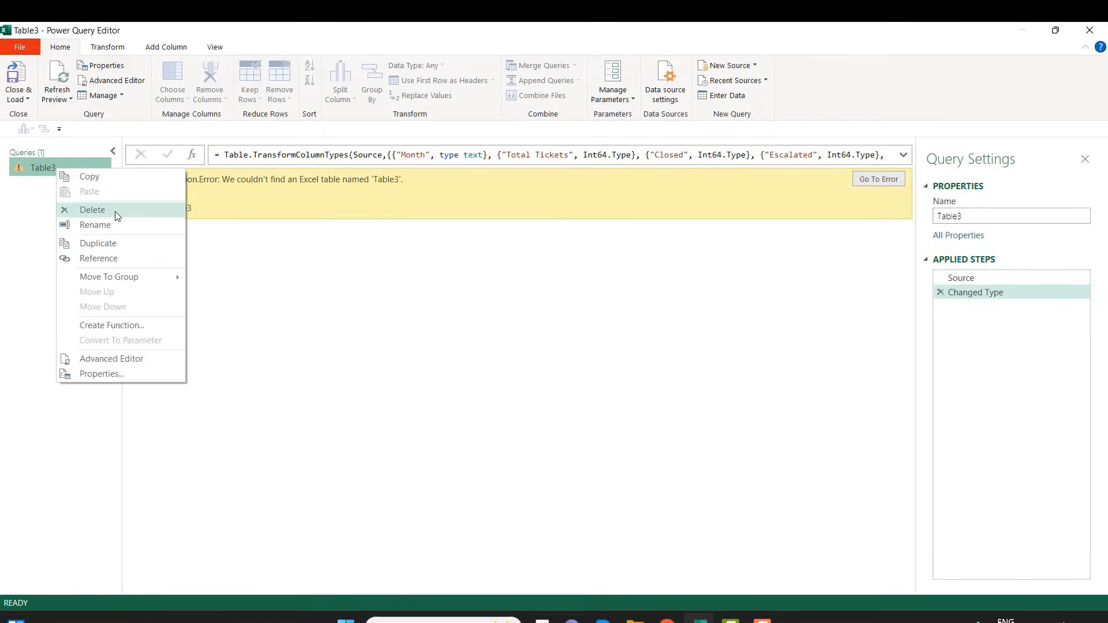
pyautogui.click(92, 210)
pyautogui.click(618, 347)
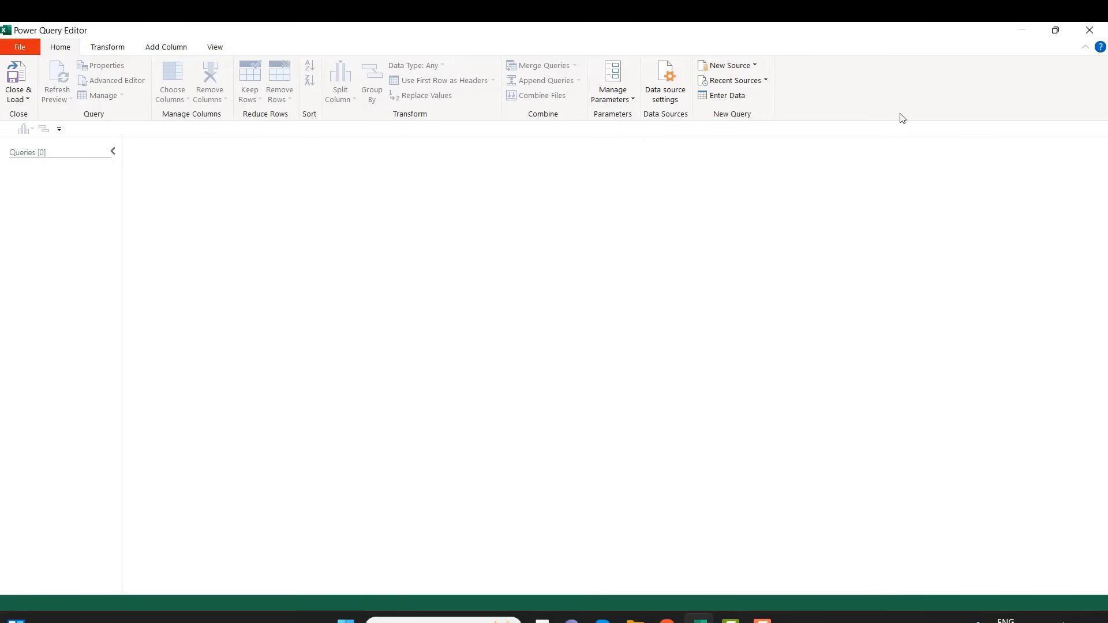
pyautogui.click(1089, 31)
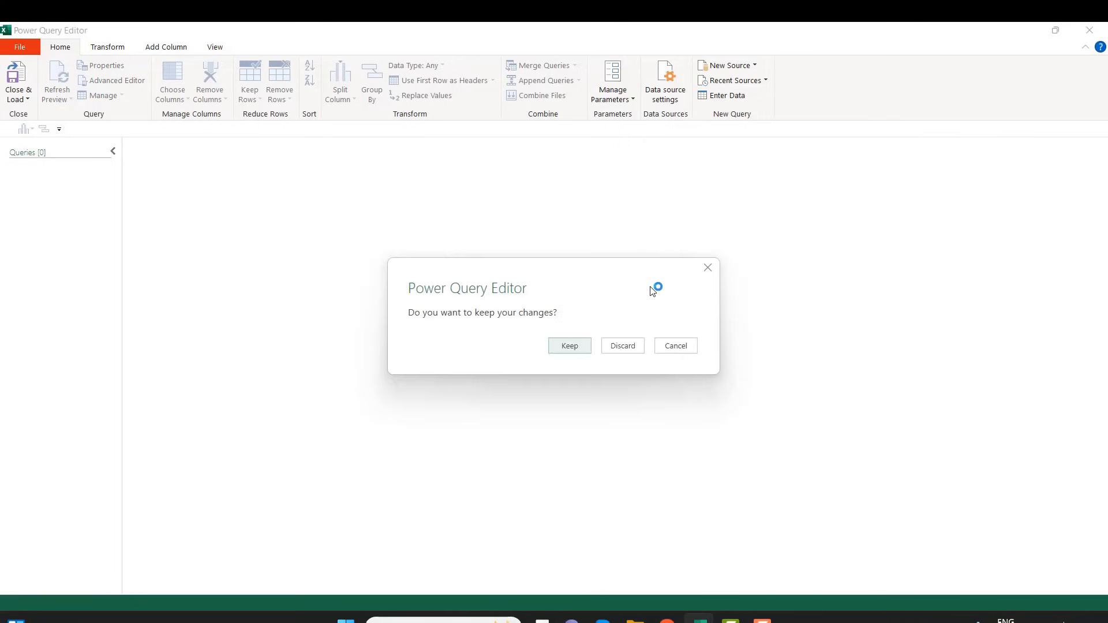
pyautogui.click(575, 349)
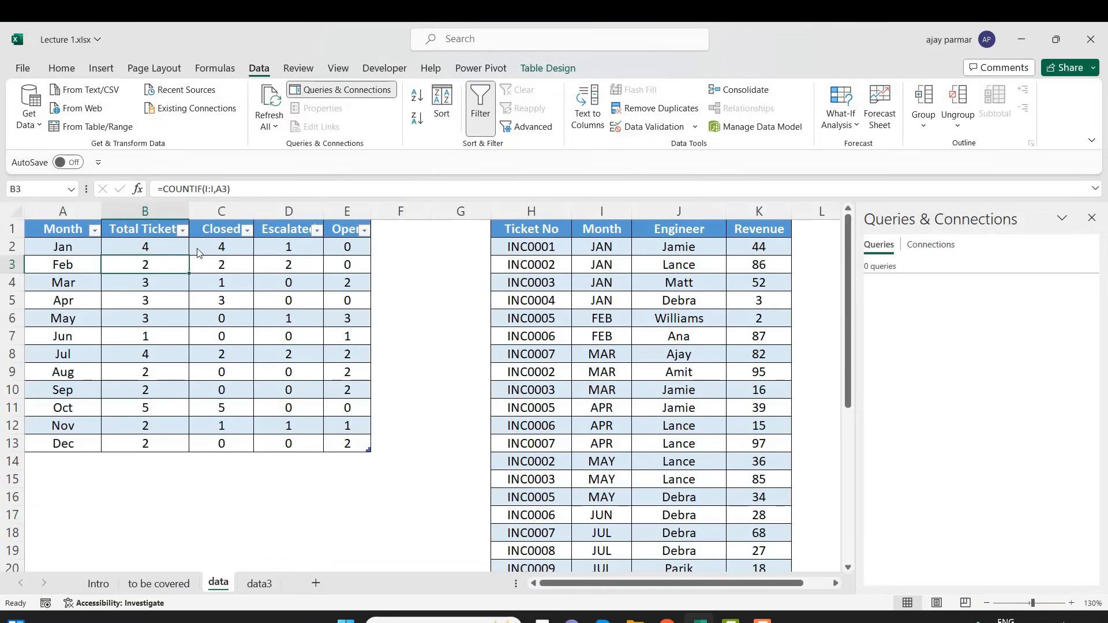
# Load the Tickets_Tbl table from the data sheet into the Power Query Editor as a new query
pyautogui.click(146, 285)
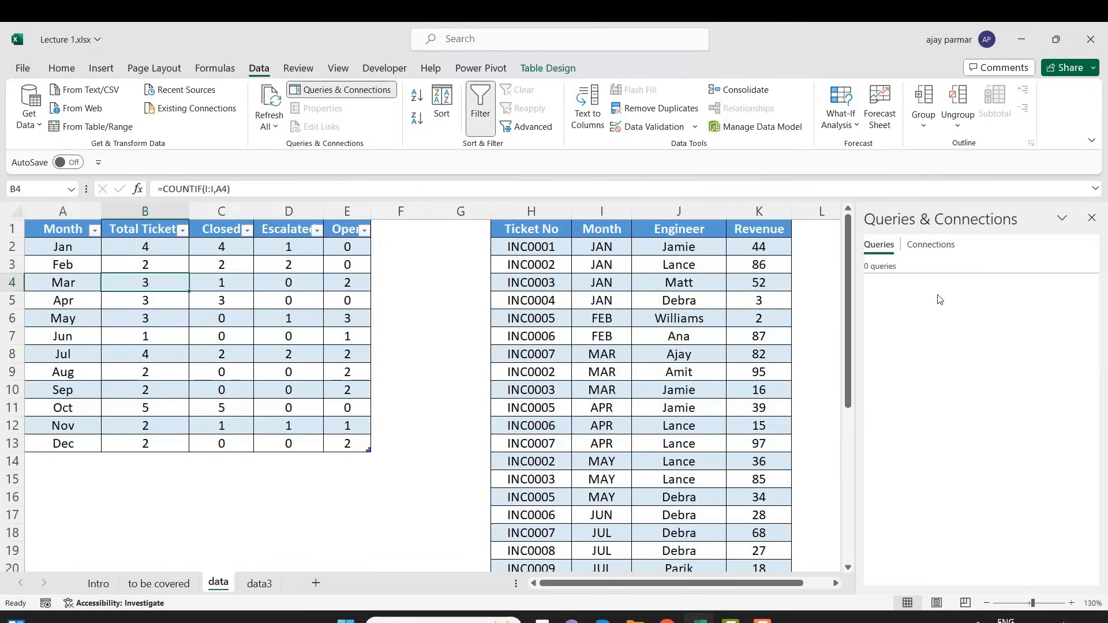
pyautogui.click(104, 126)
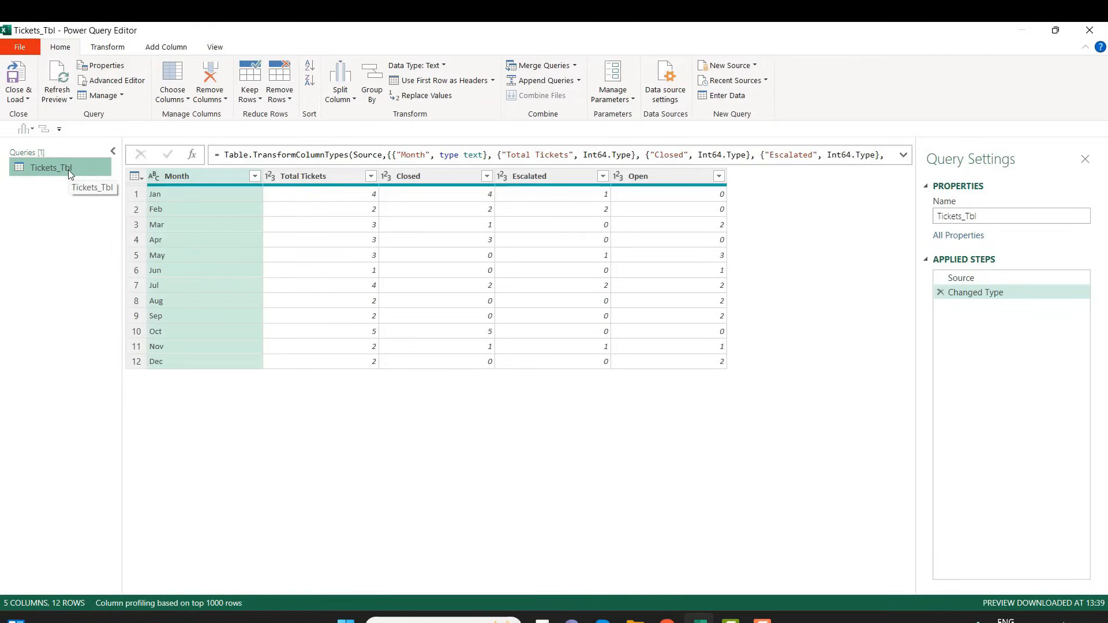
pyautogui.rightClick(50, 169)
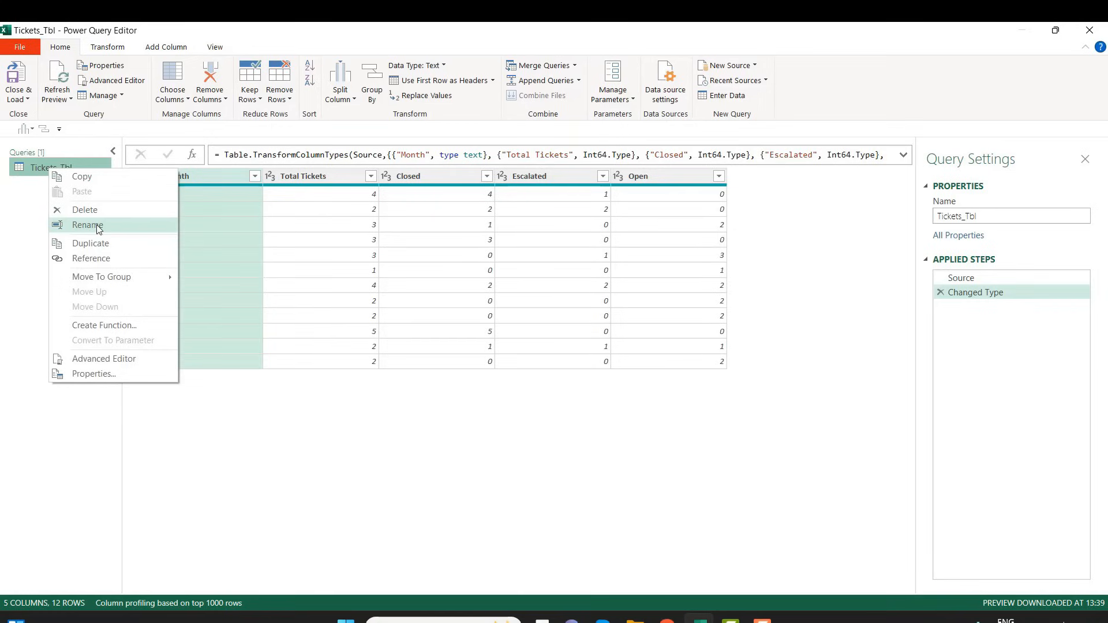
pyautogui.click(32, 173)
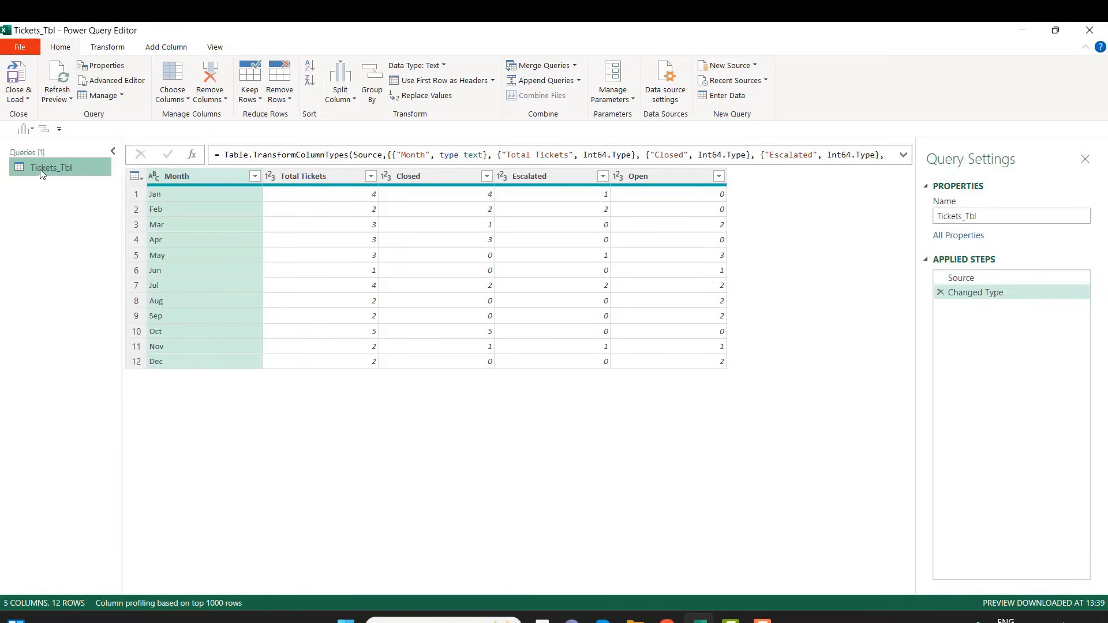
pyautogui.rightClick(41, 166)
pyautogui.click(24, 167)
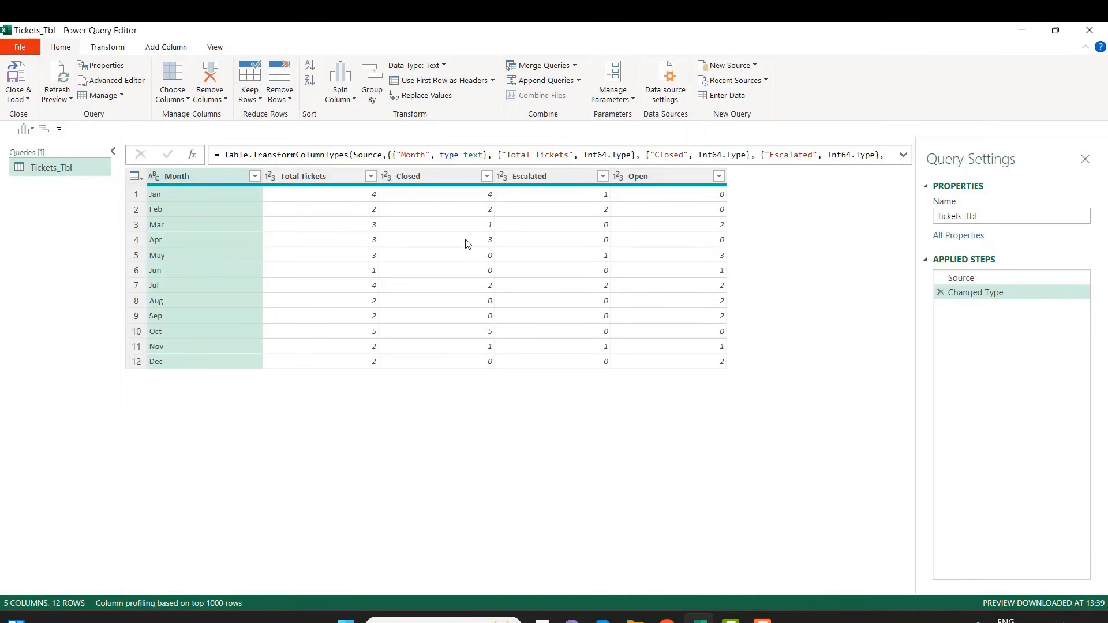
# Rename the Tickets_Tbl query as Tickets_Tbl2
pyautogui.rightClick(46, 171)
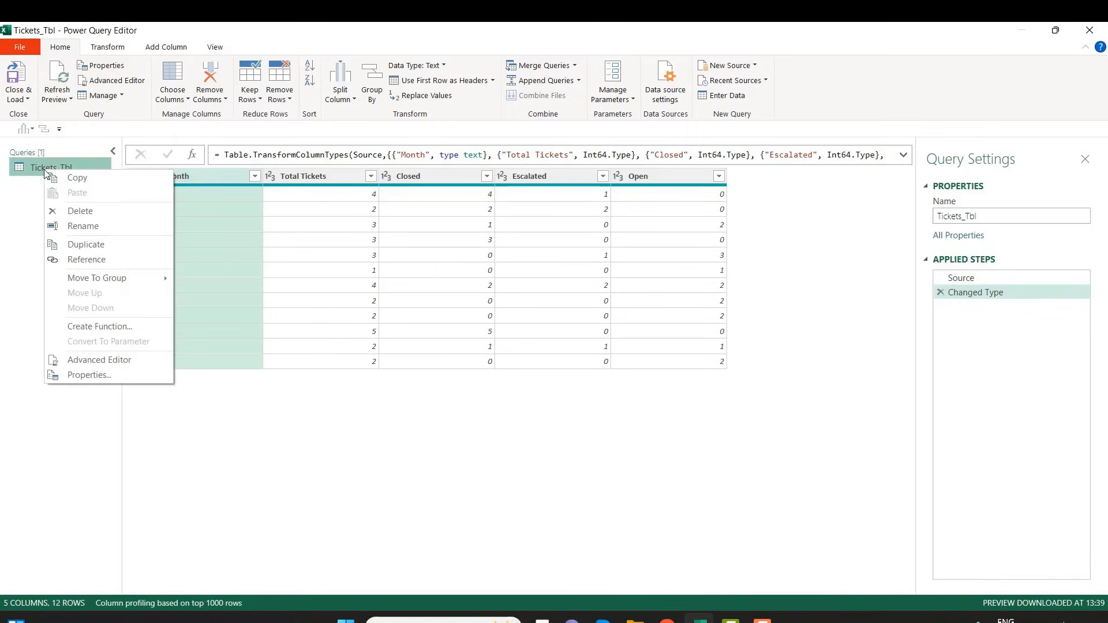
pyautogui.click(85, 227)
pyautogui.click(90, 171)
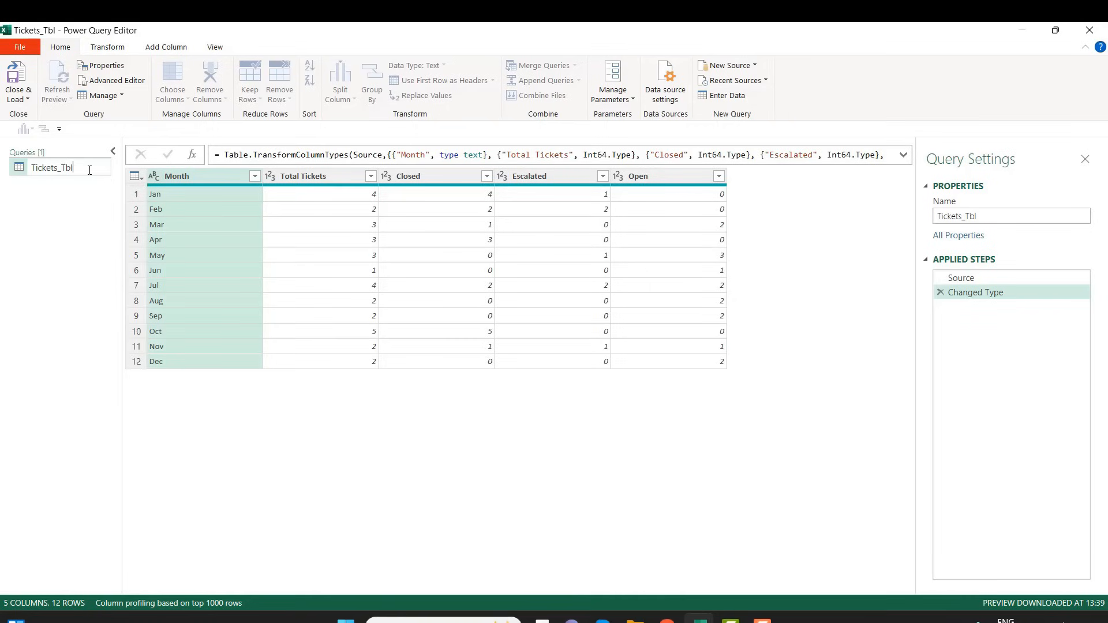
pyautogui.write('2')
pyautogui.click(69, 243)
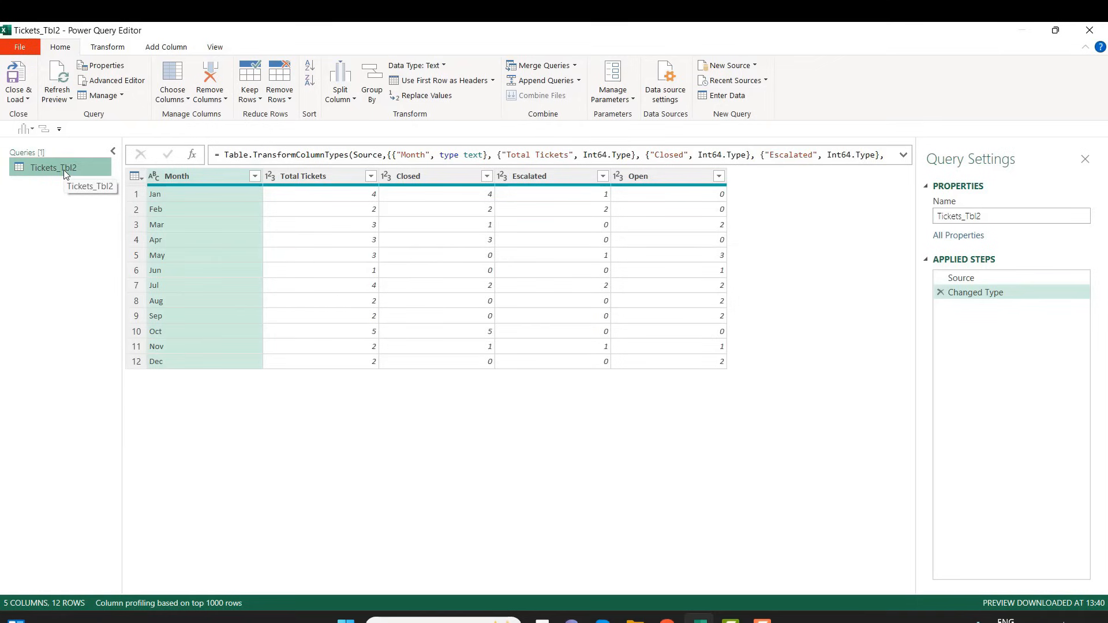
# Close the Power Query Editor, keeping the changes so the query loads to a new sheet, and select cell B7 there
pyautogui.click(1090, 33)
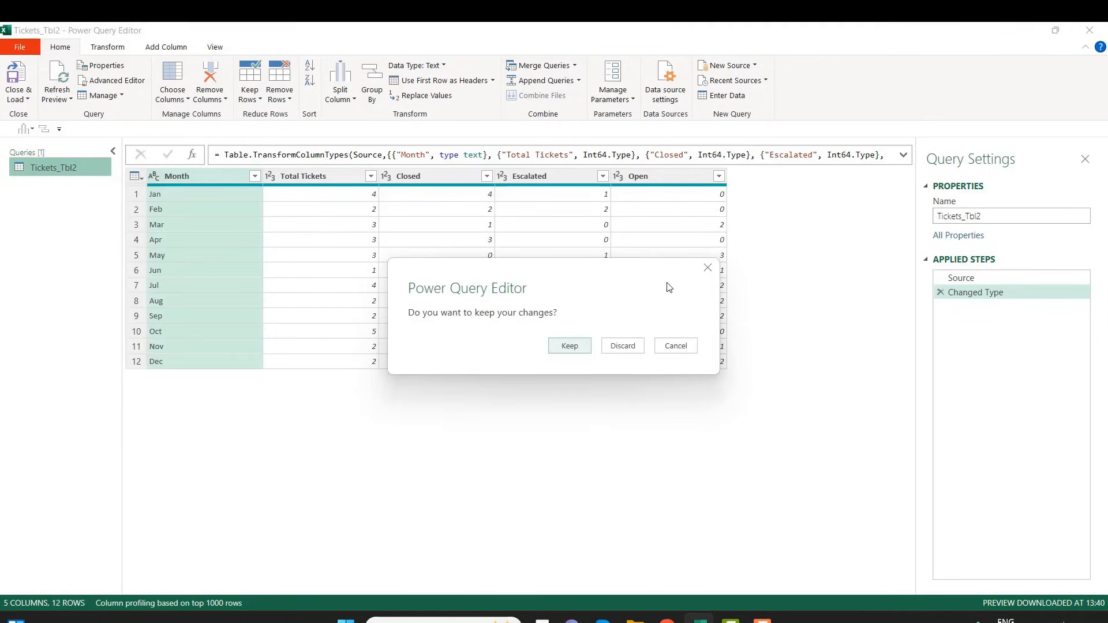
pyautogui.click(562, 350)
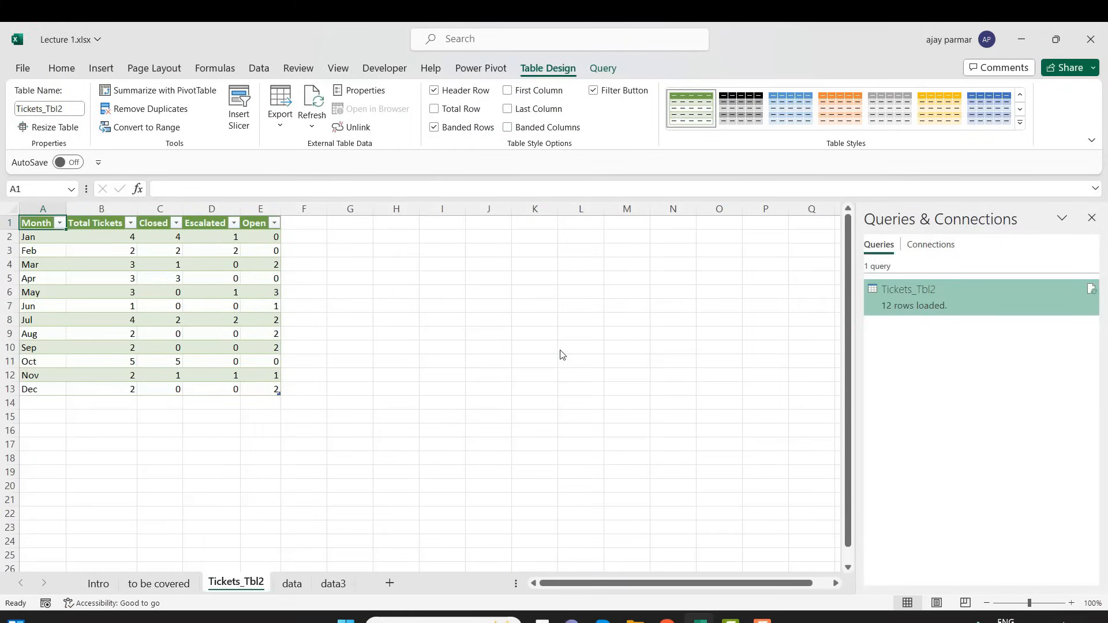
pyautogui.click(111, 303)
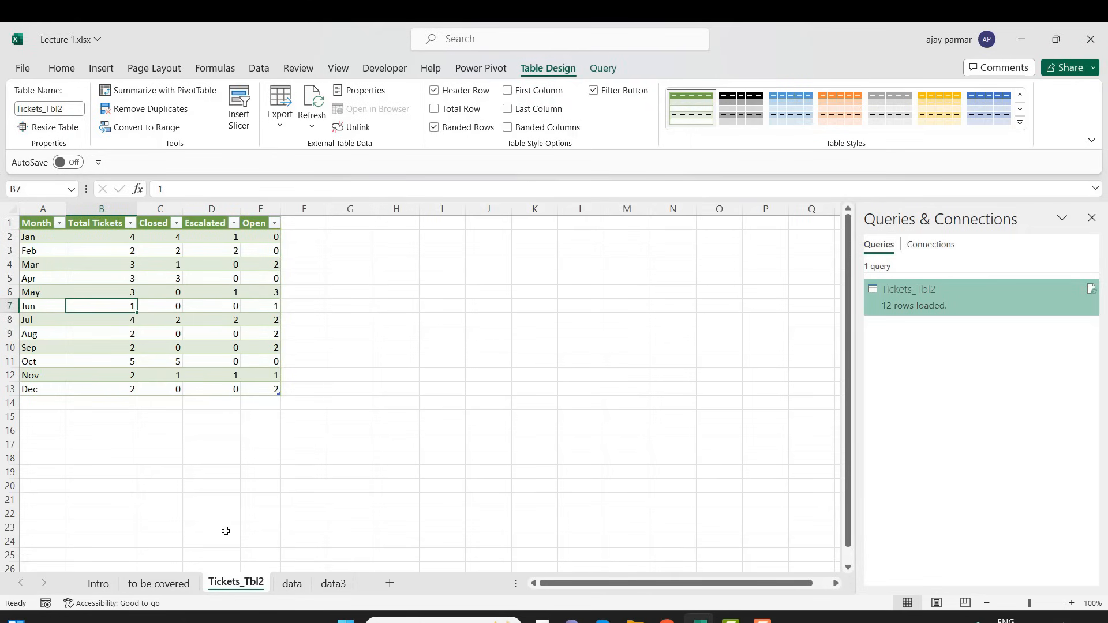
# Delete the Tickets_Tbl2 sheet that holds the query output
pyautogui.rightClick(233, 585)
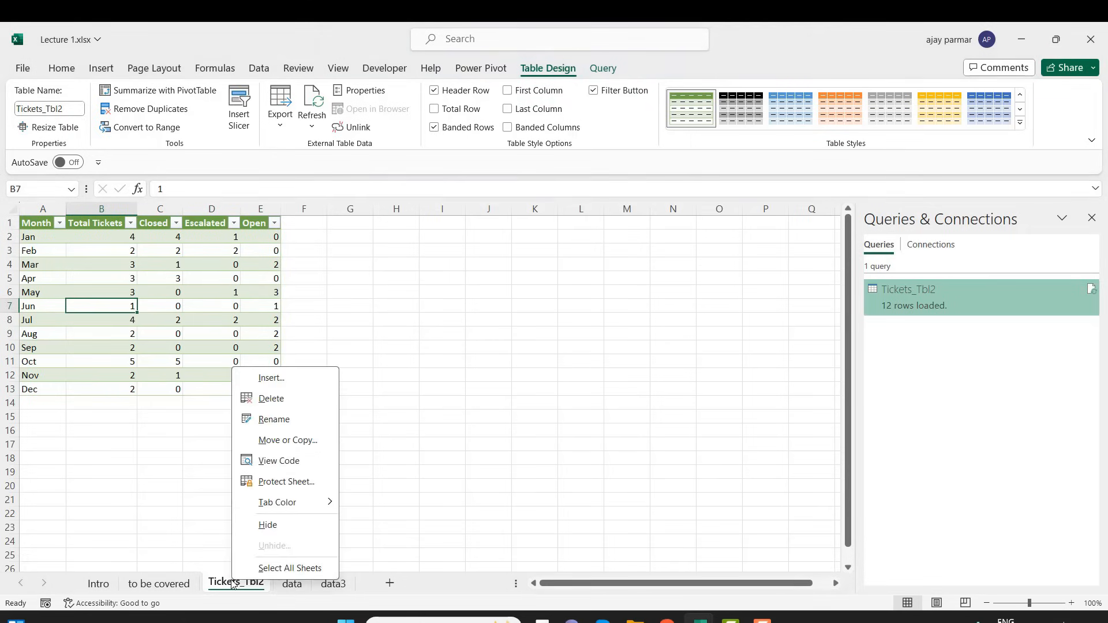
pyautogui.click(284, 396)
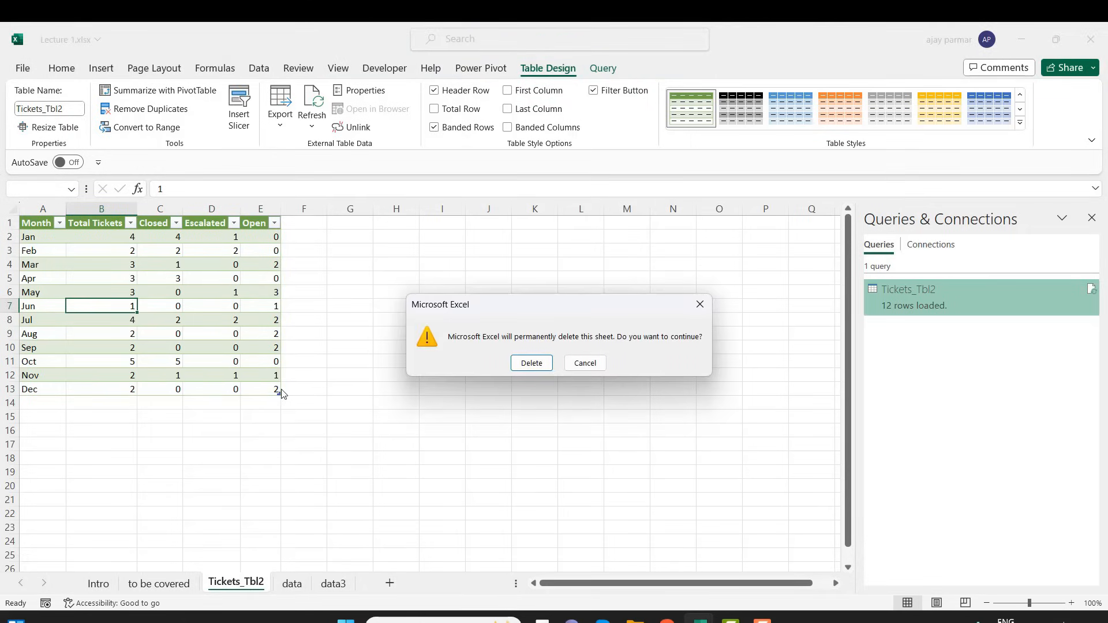
pyautogui.click(553, 365)
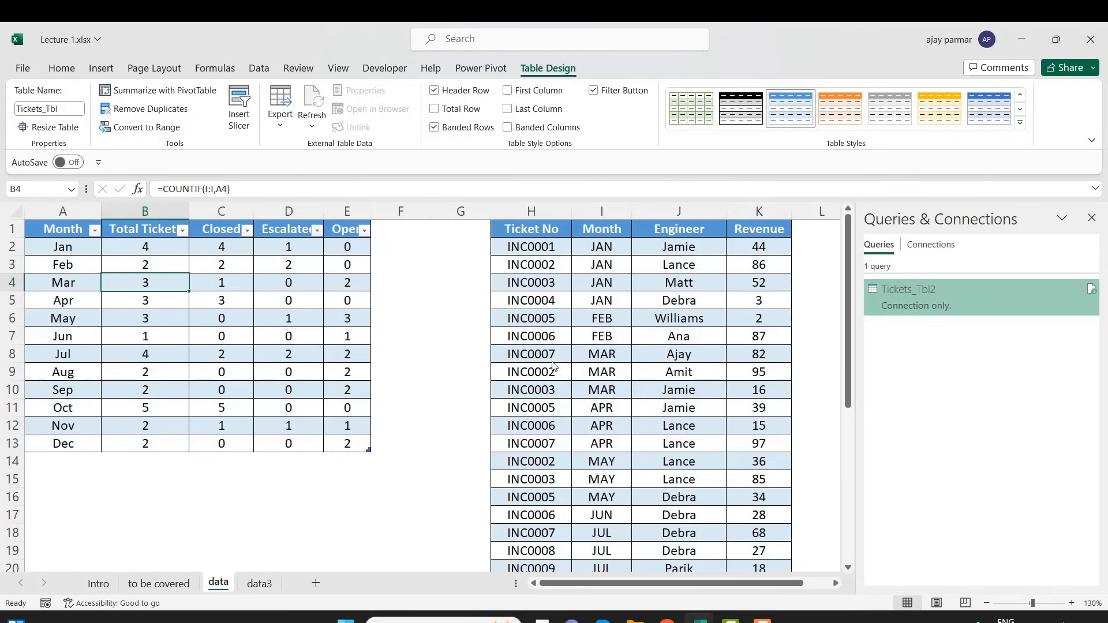
# Compare the name of the monthly ticket table on the data sheet with the name of the query built from it
pyautogui.click(61, 261)
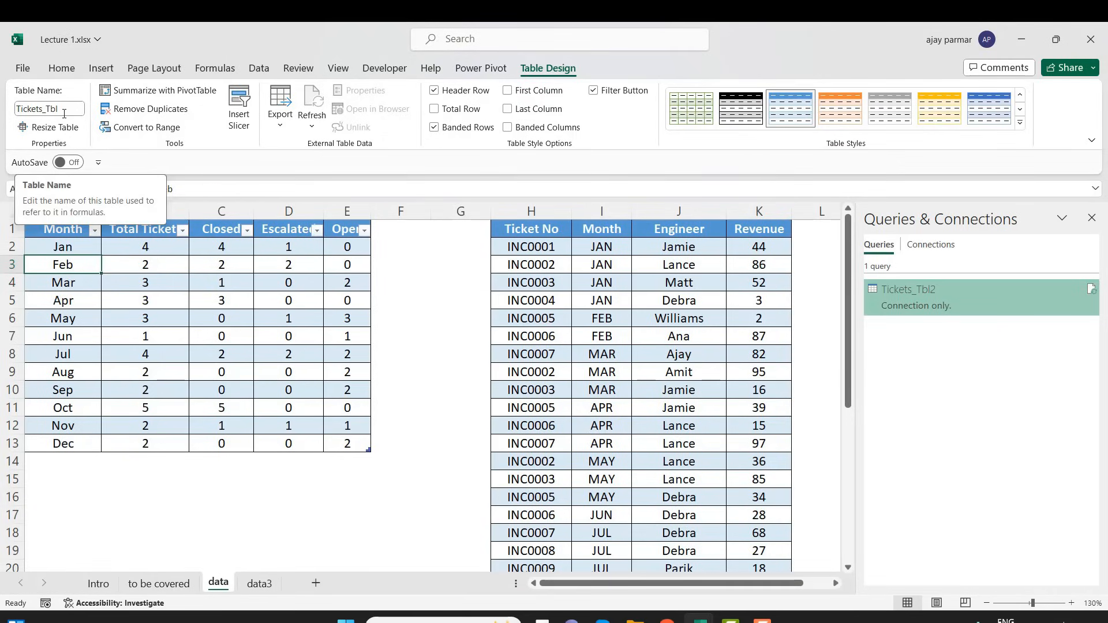
pyautogui.moveTo(927, 299)
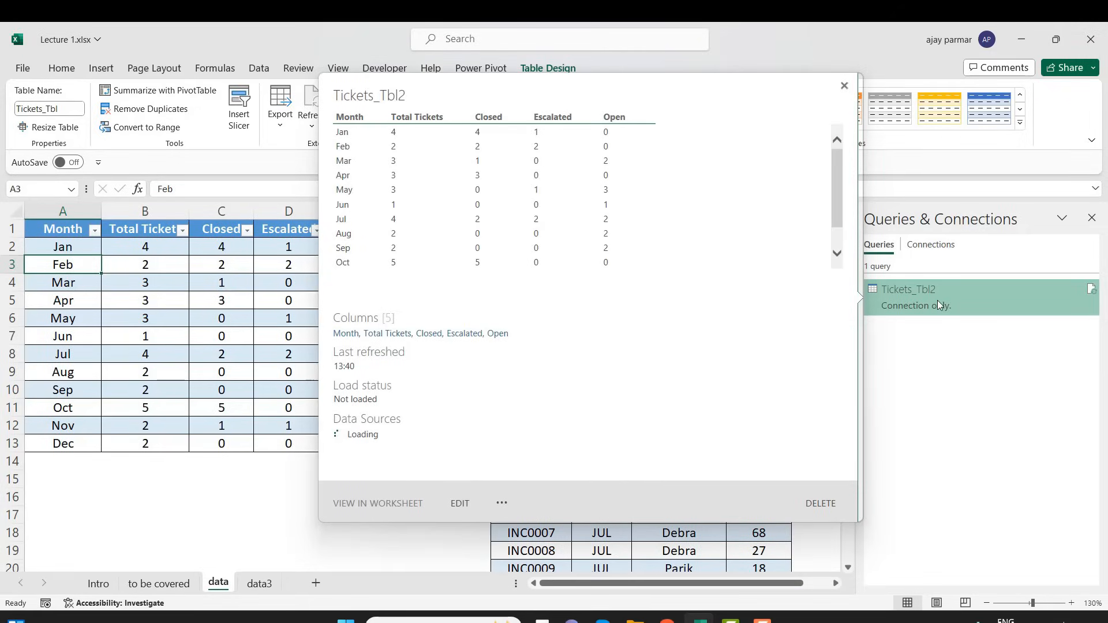
pyautogui.click(105, 297)
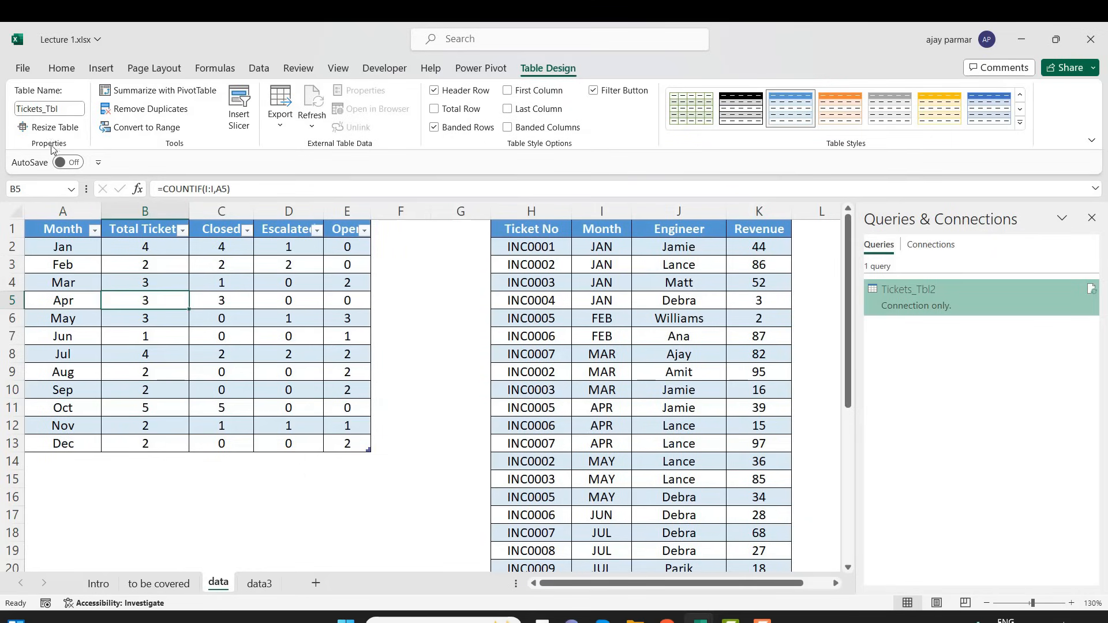
pyautogui.click(72, 110)
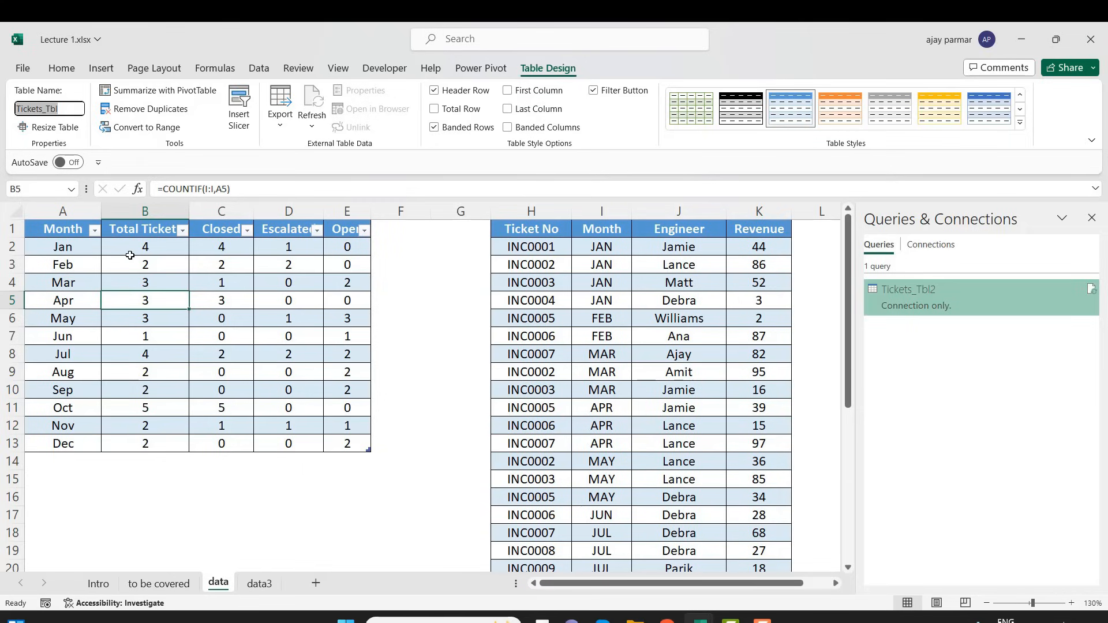
pyautogui.click(146, 295)
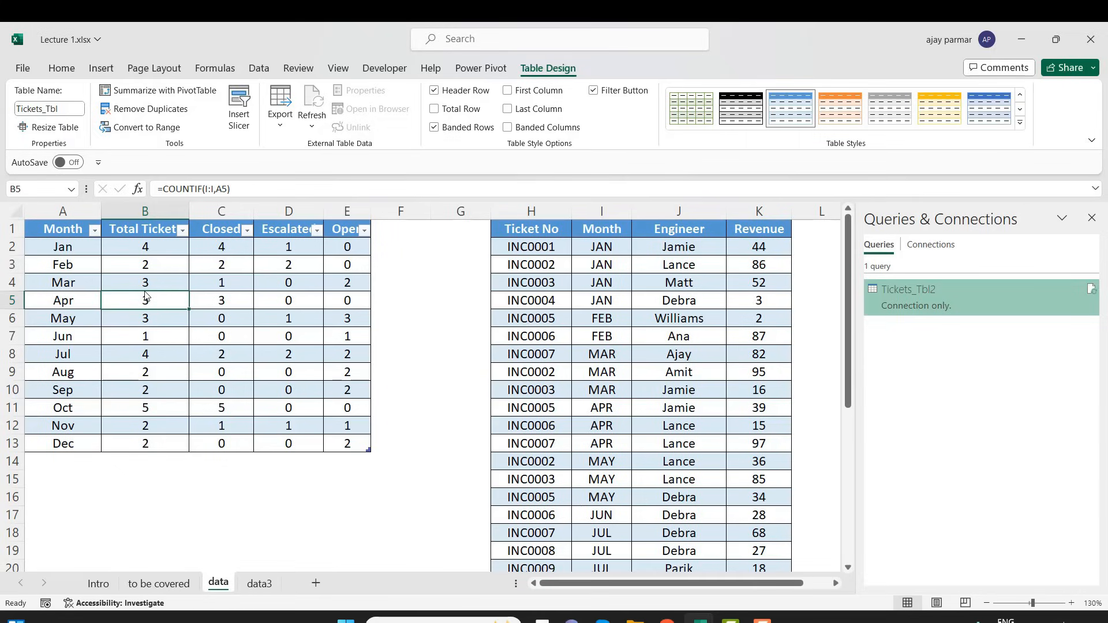
pyautogui.click(144, 252)
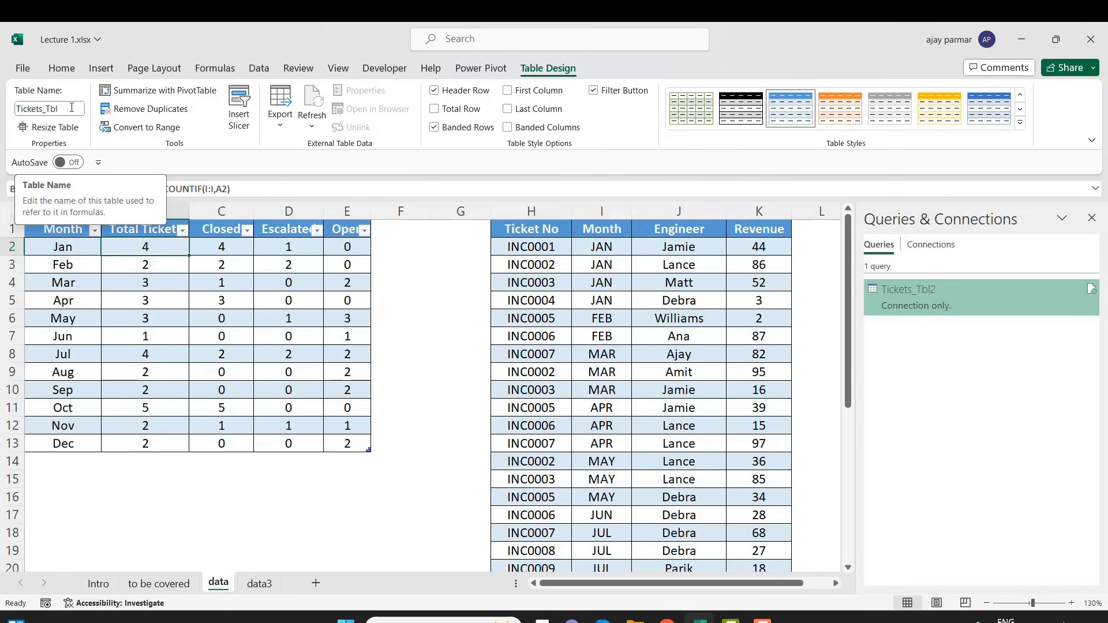
pyautogui.click(178, 304)
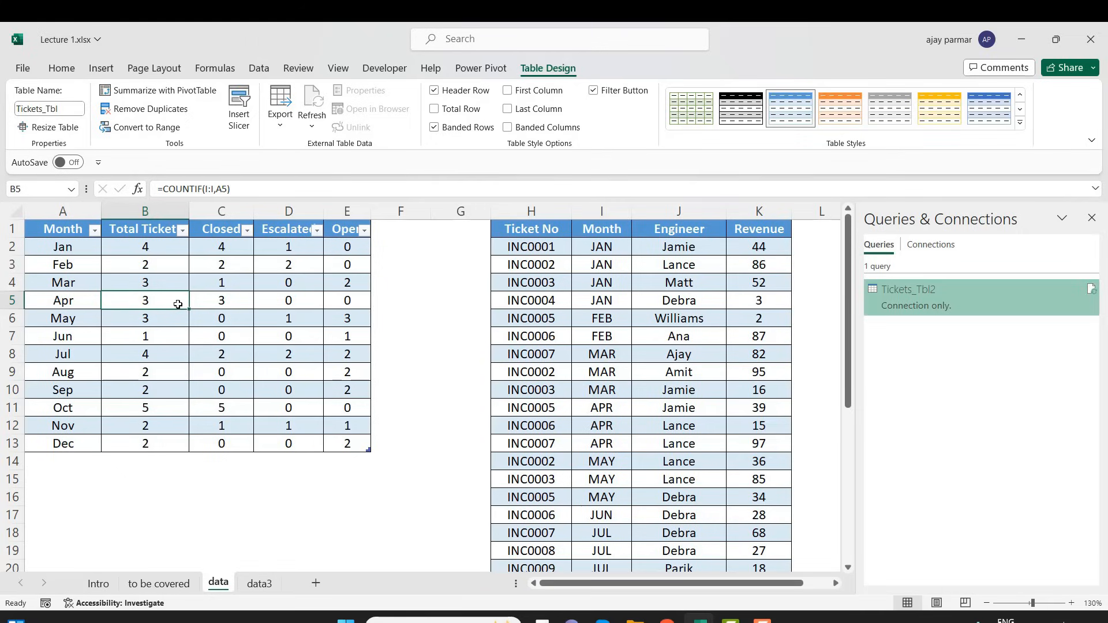
pyautogui.click(184, 353)
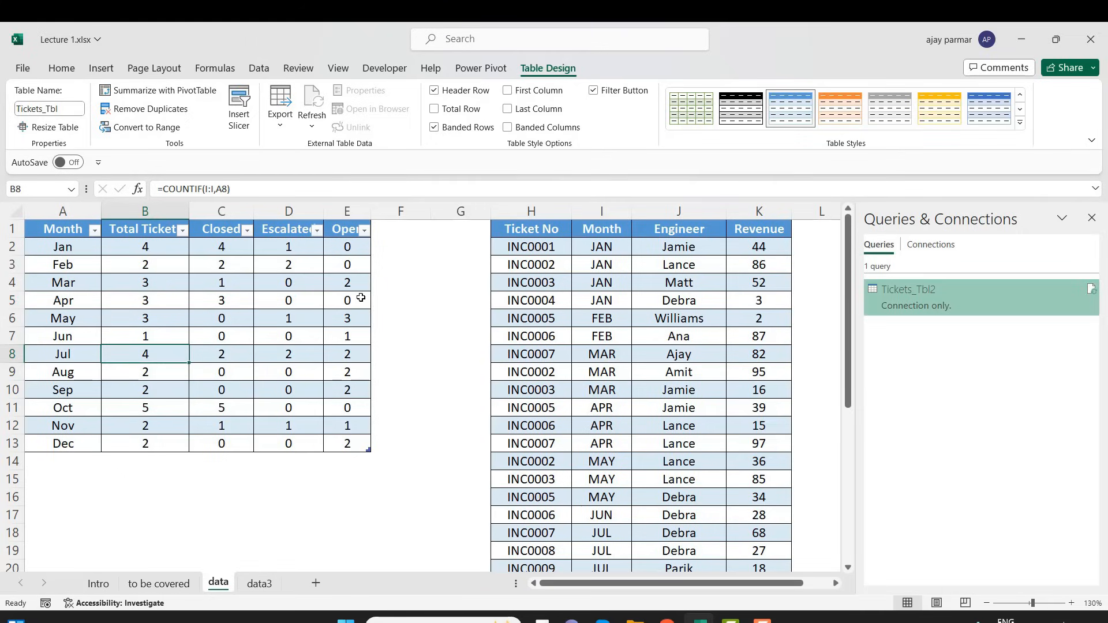
pyautogui.click(239, 283)
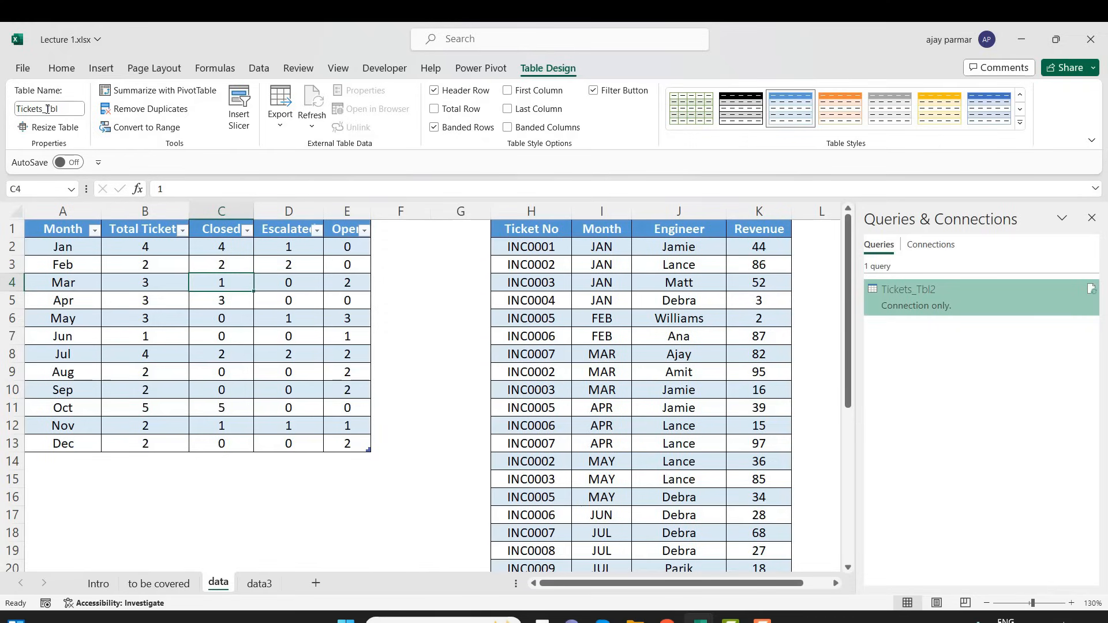
pyautogui.click(195, 312)
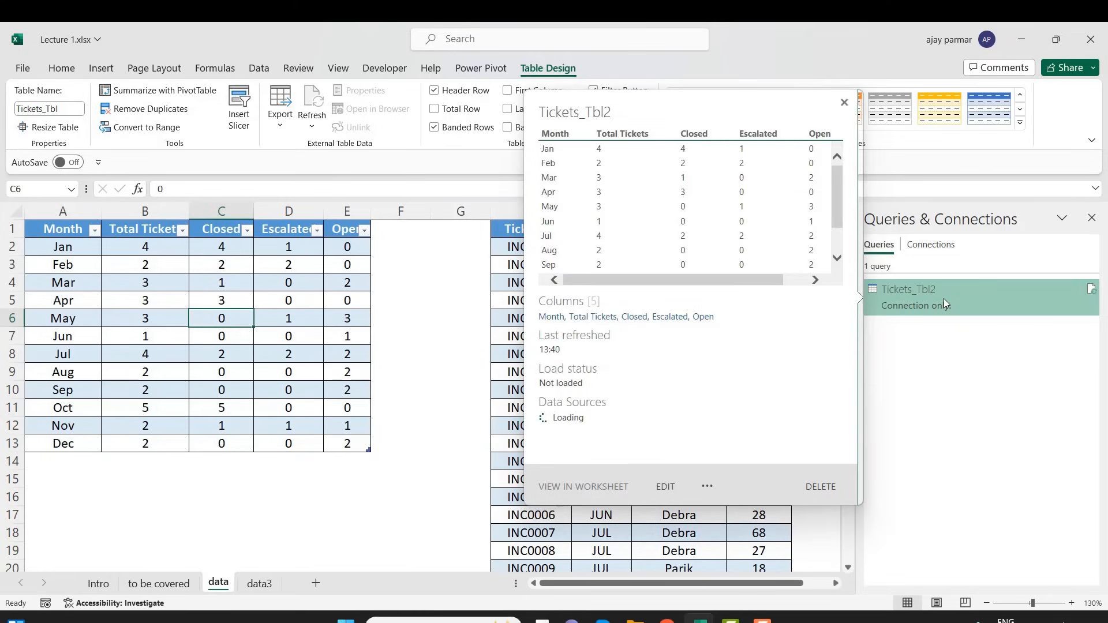
pyautogui.click(102, 302)
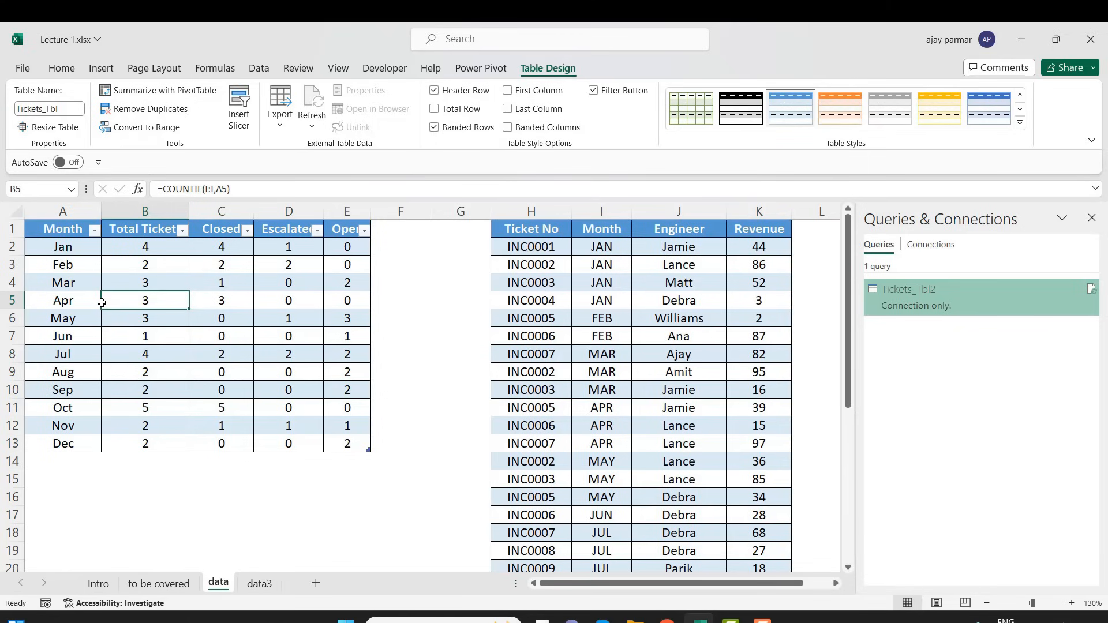
pyautogui.click(81, 462)
pyautogui.click(147, 354)
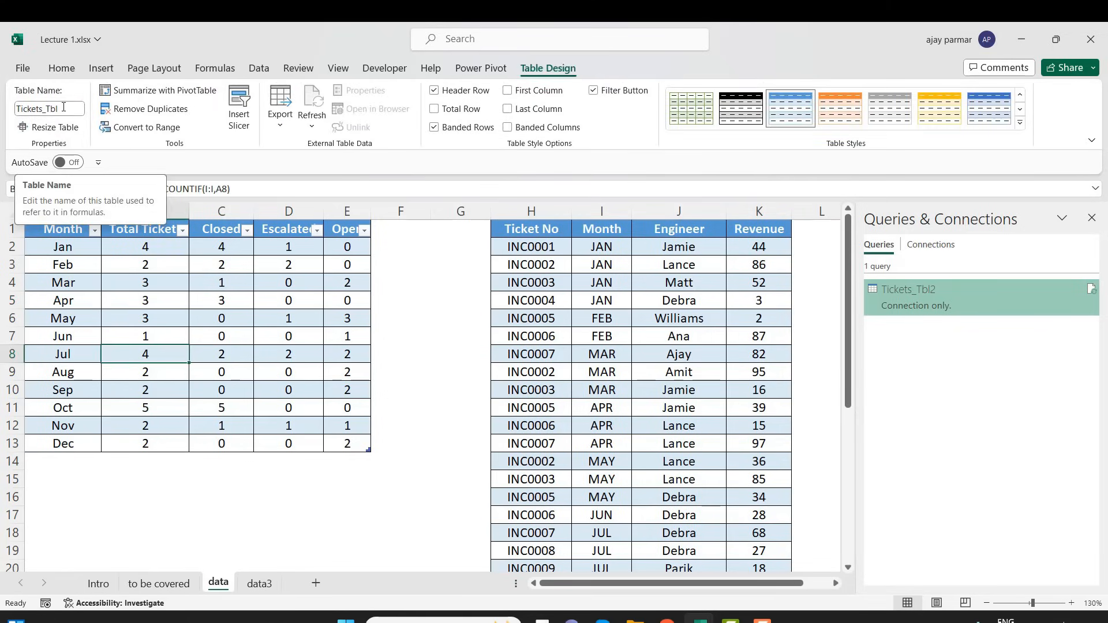
# Add a new row labelled dummy directly below Dec in the monthly ticket table
pyautogui.click(80, 459)
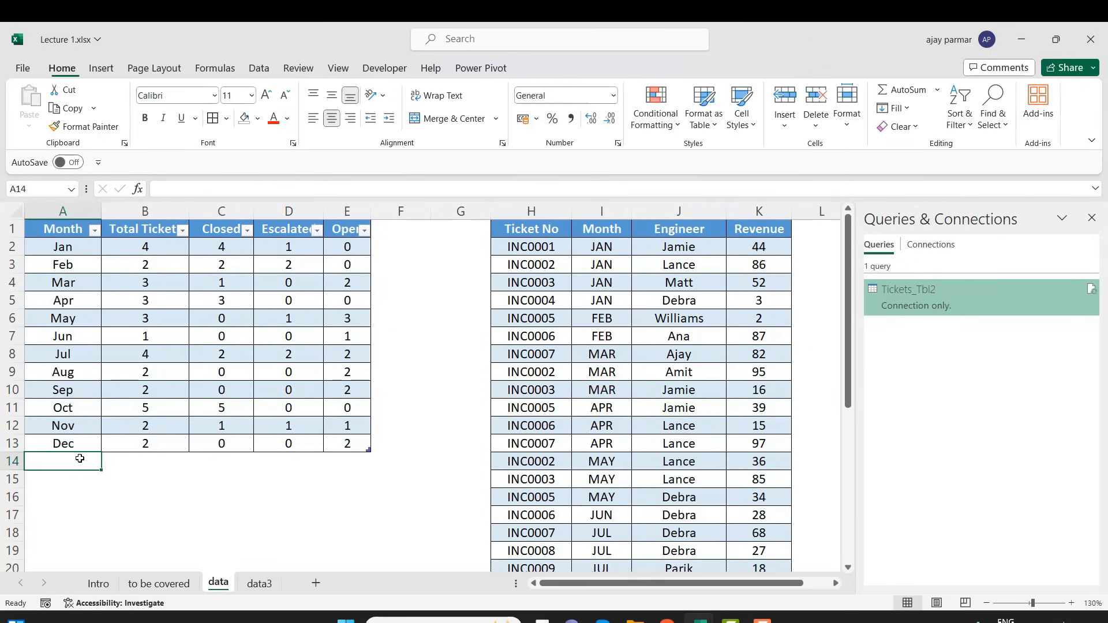
pyautogui.write('dumm')
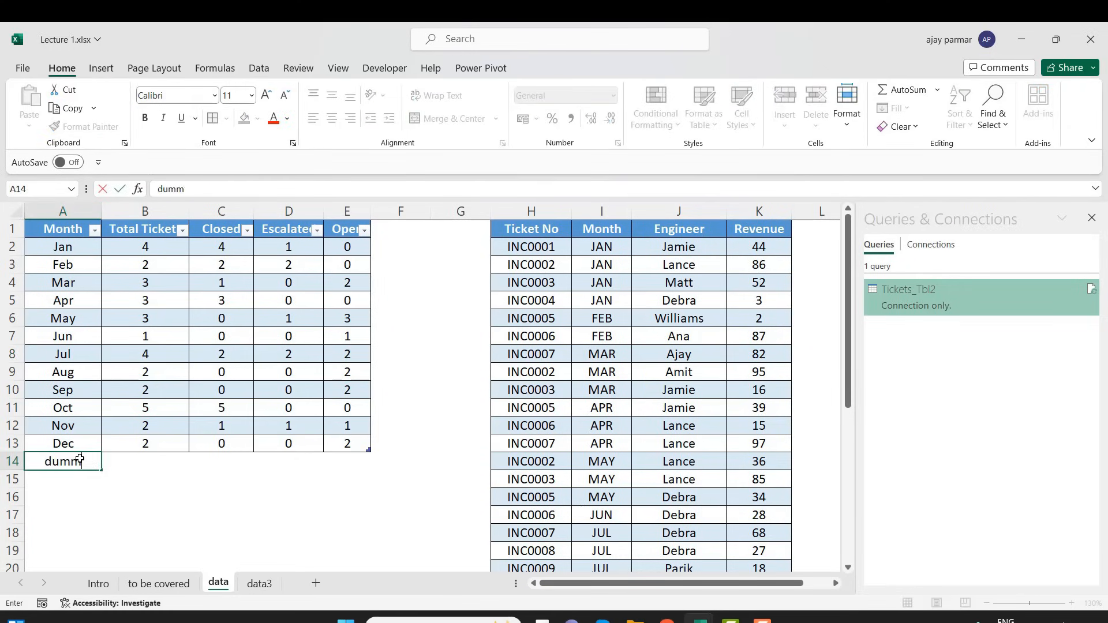
pyautogui.write('y')
pyautogui.press('Tab')
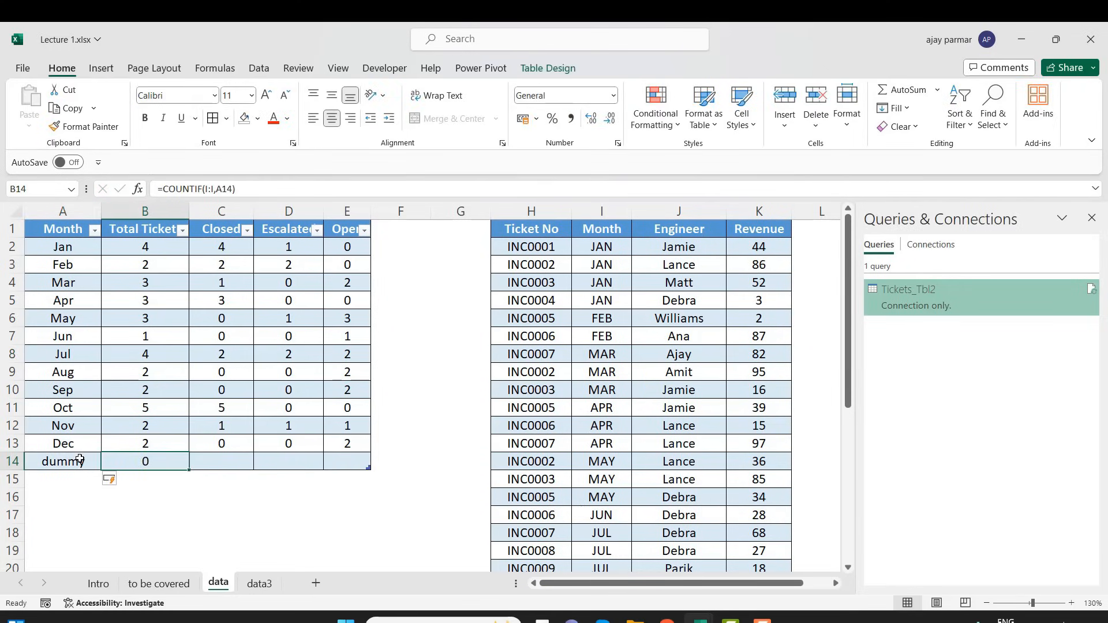
# Fill the dummy row with 2 total tickets, 3 closed, 3 escalated and 2 open
pyautogui.press('Right')
pyautogui.press('Left')
pyautogui.press('Right')
pyautogui.press('Right')
pyautogui.write('3')
pyautogui.press('Right')
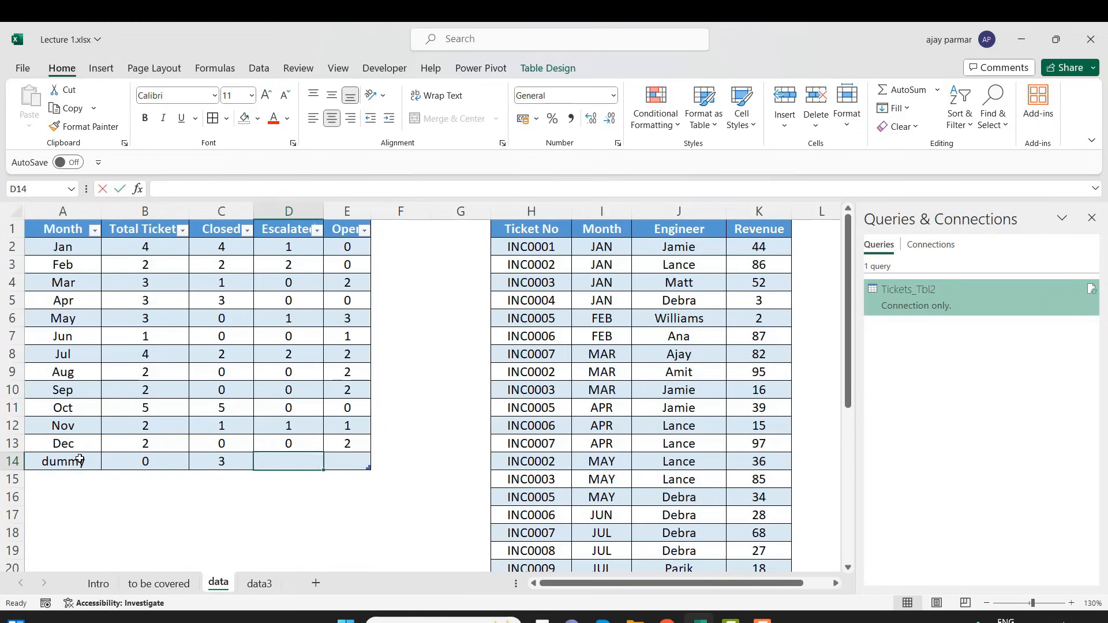
pyautogui.write('3')
pyautogui.press('Right')
pyautogui.write('2')
pyautogui.press('Left')
pyautogui.press('Left')
pyautogui.press('Left')
pyautogui.write('2')
pyautogui.press('Return')
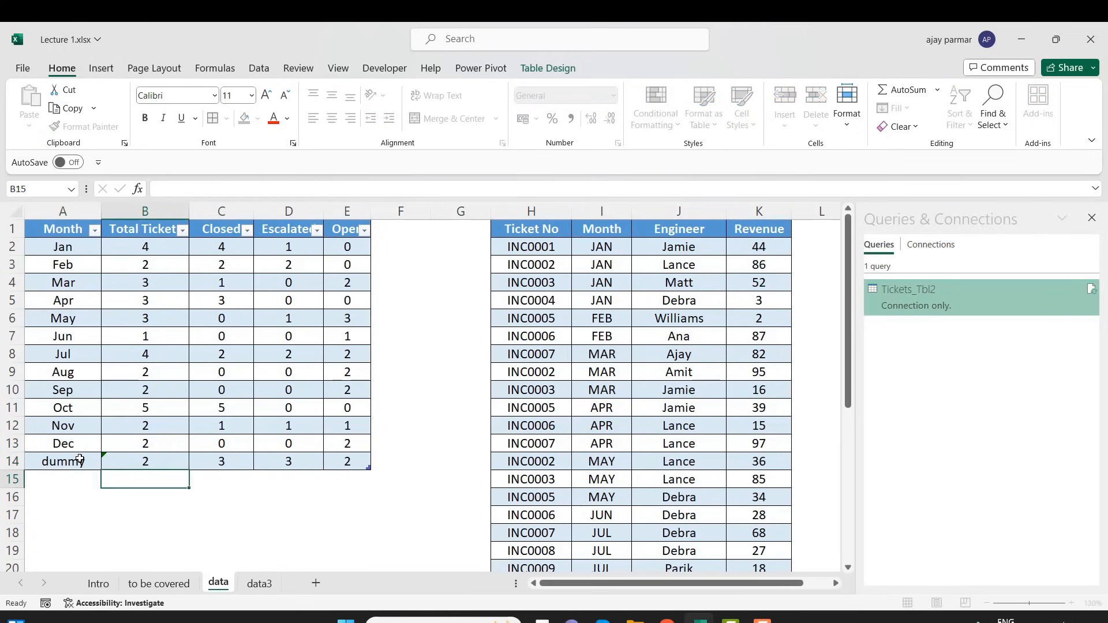
pyautogui.press('Up')
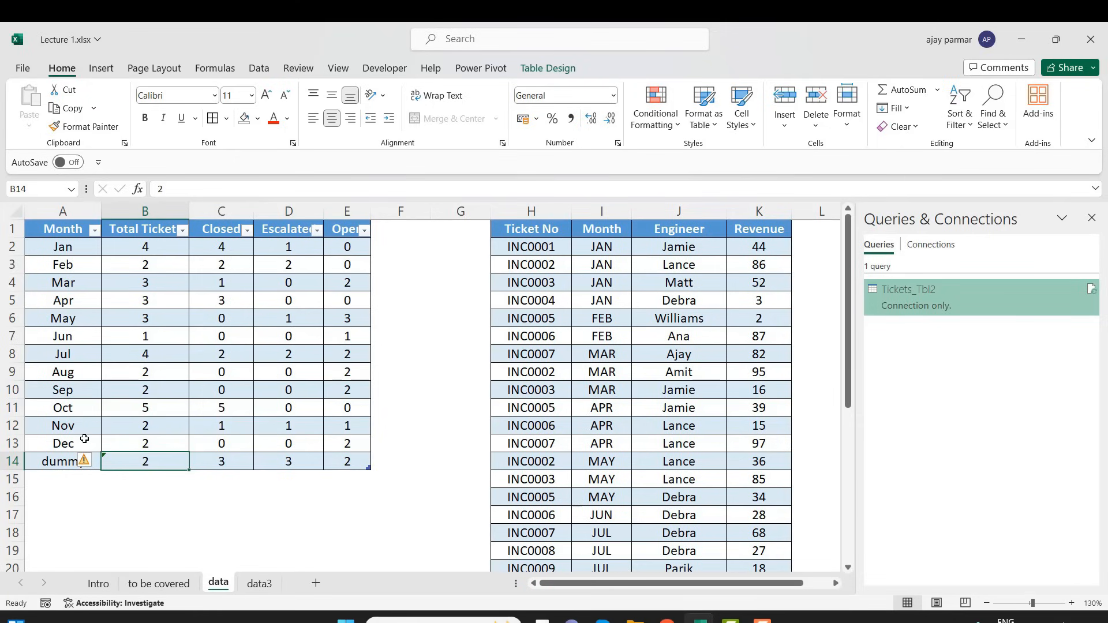
pyautogui.click(261, 70)
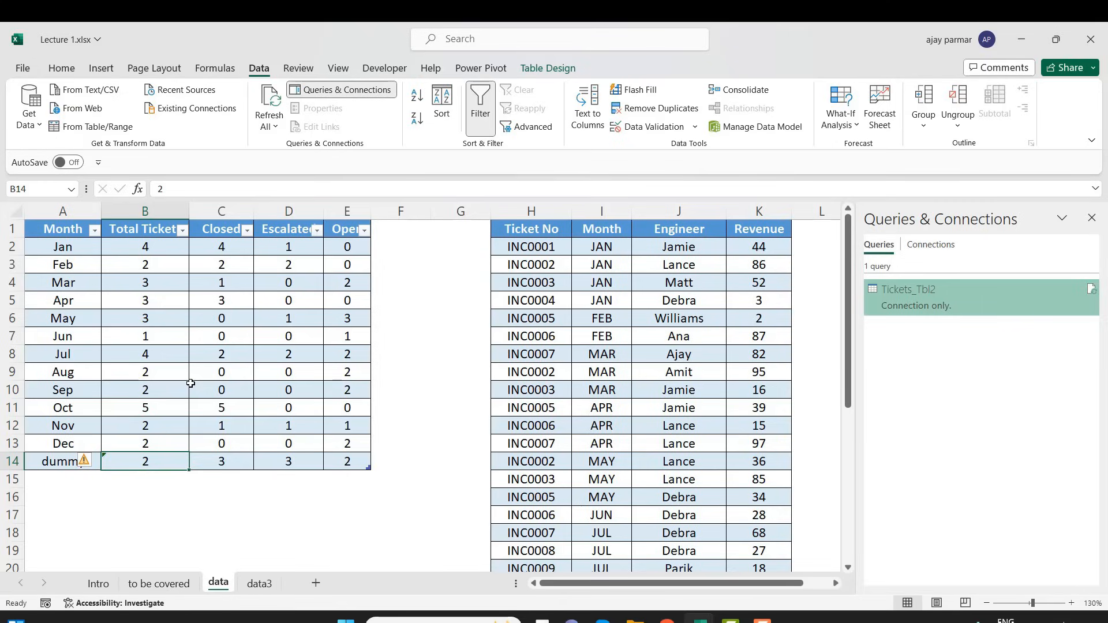
pyautogui.click(12, 408)
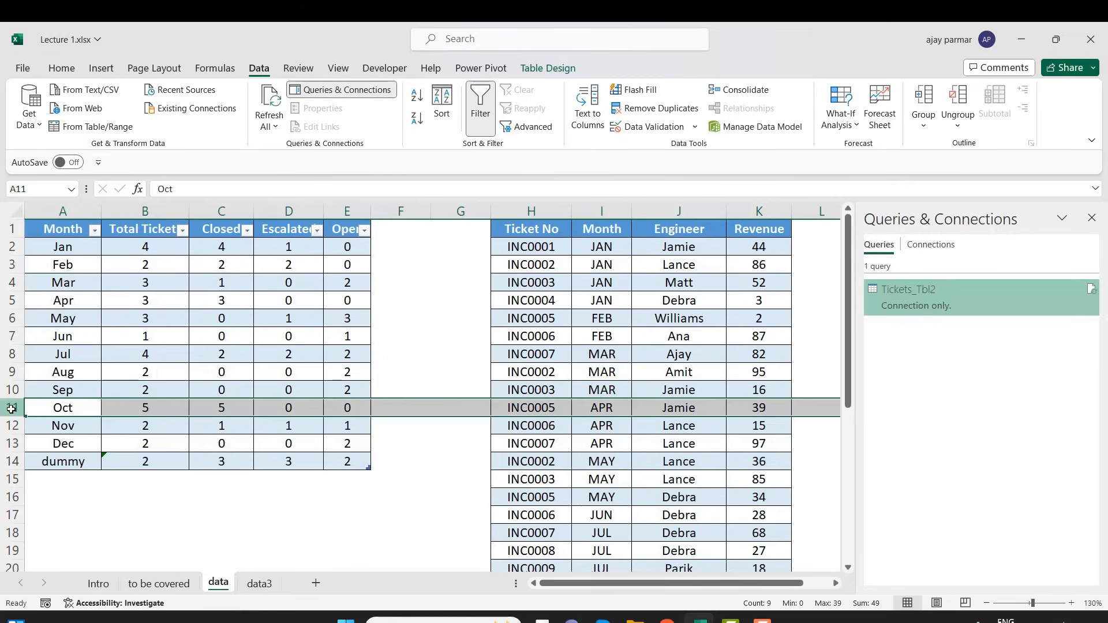
pyautogui.click(100, 473)
pyautogui.click(53, 443)
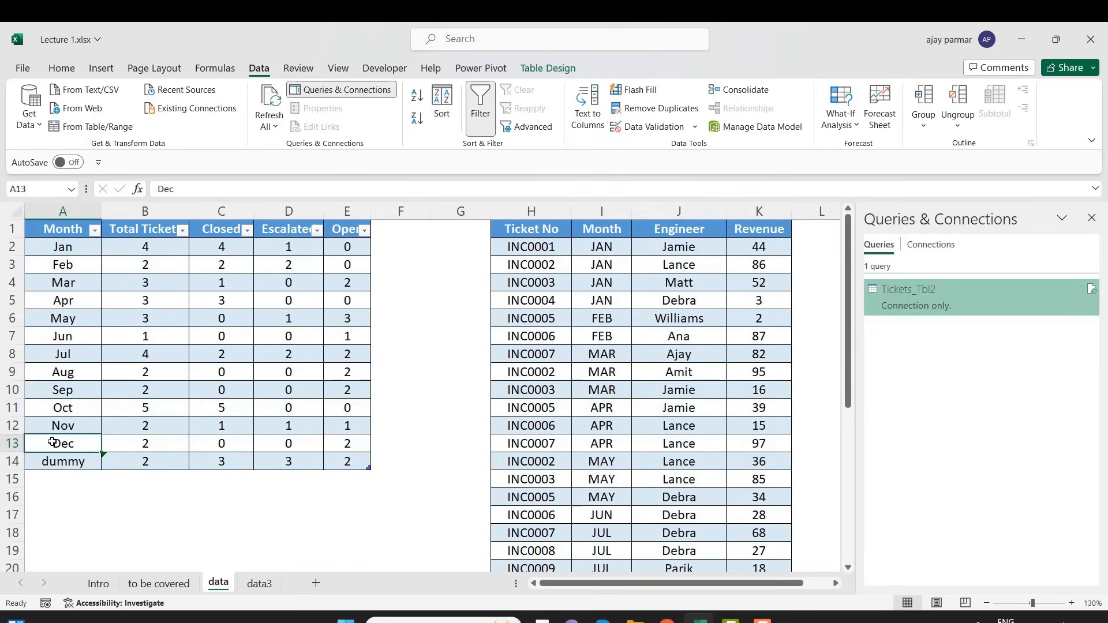
pyautogui.click(37, 129)
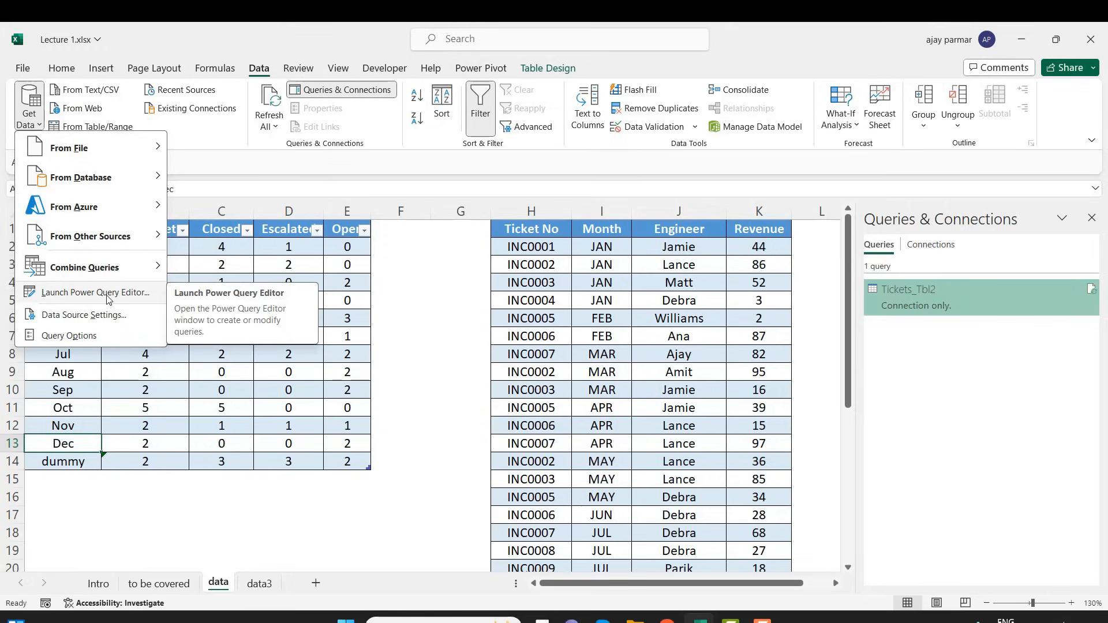
pyautogui.click(249, 269)
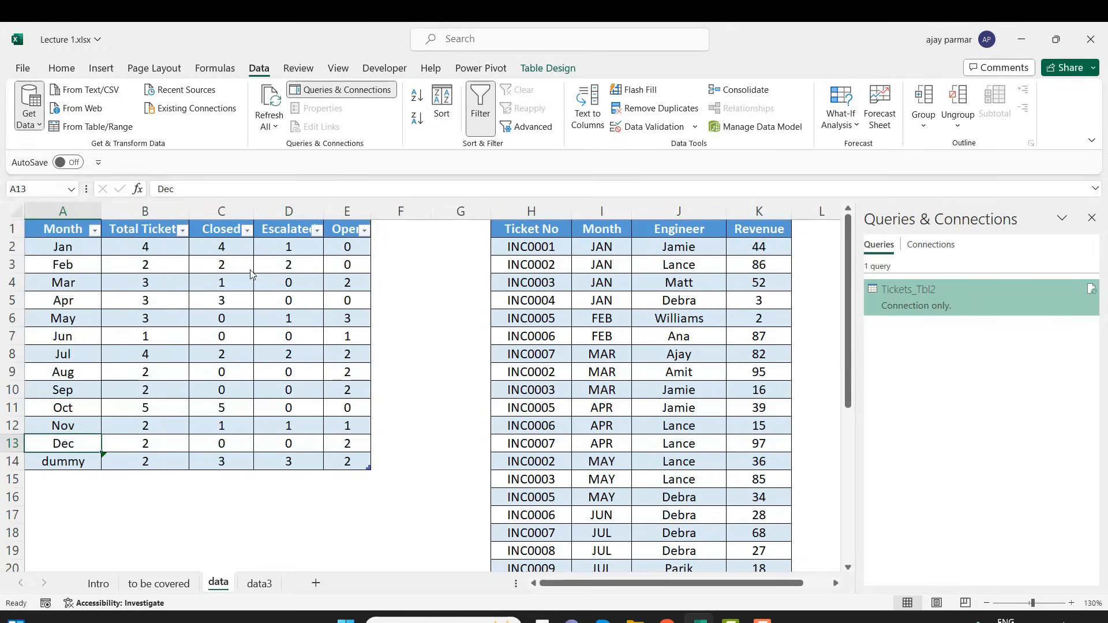
# Open the Tickets_Tbl2 query for editing, check its preview rows and name, and close the Power Query Editor
pyautogui.moveTo(936, 300)
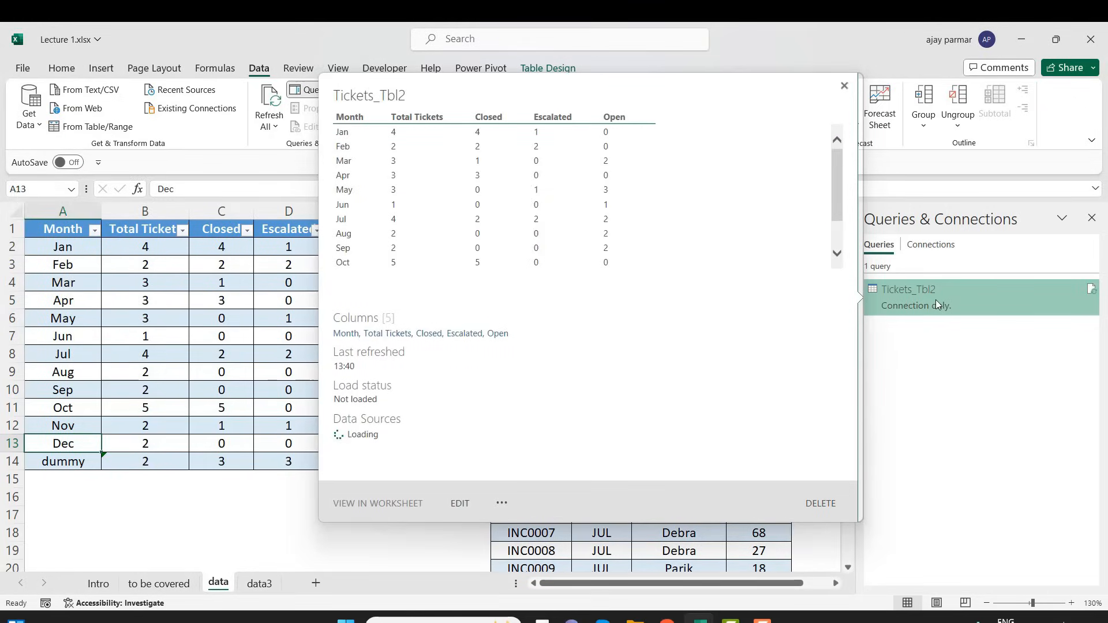
pyautogui.rightClick(936, 300)
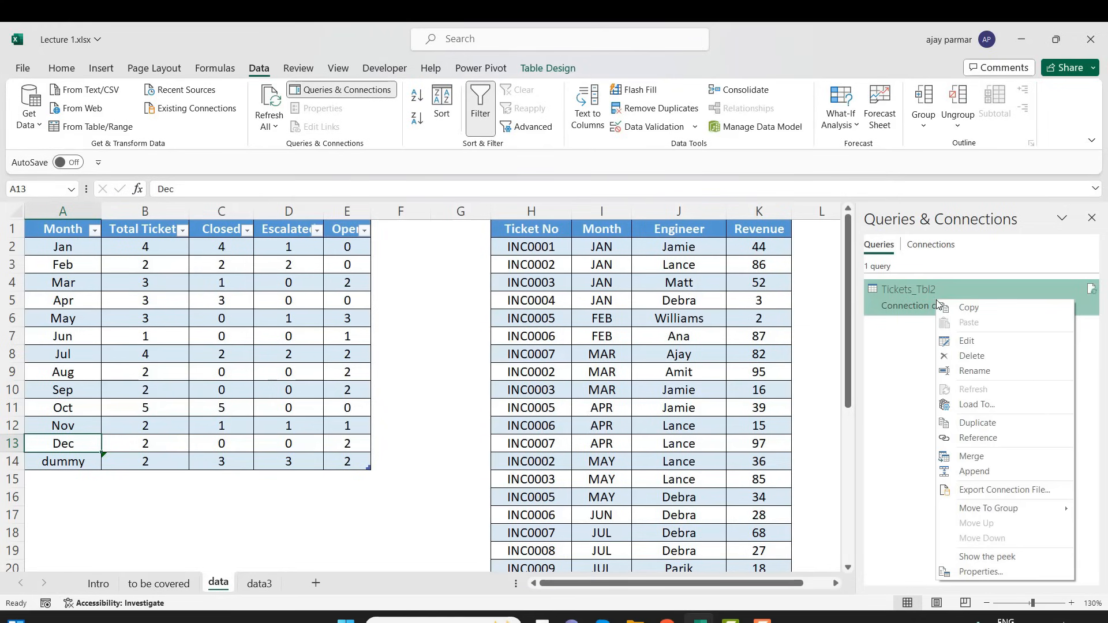
pyautogui.click(982, 341)
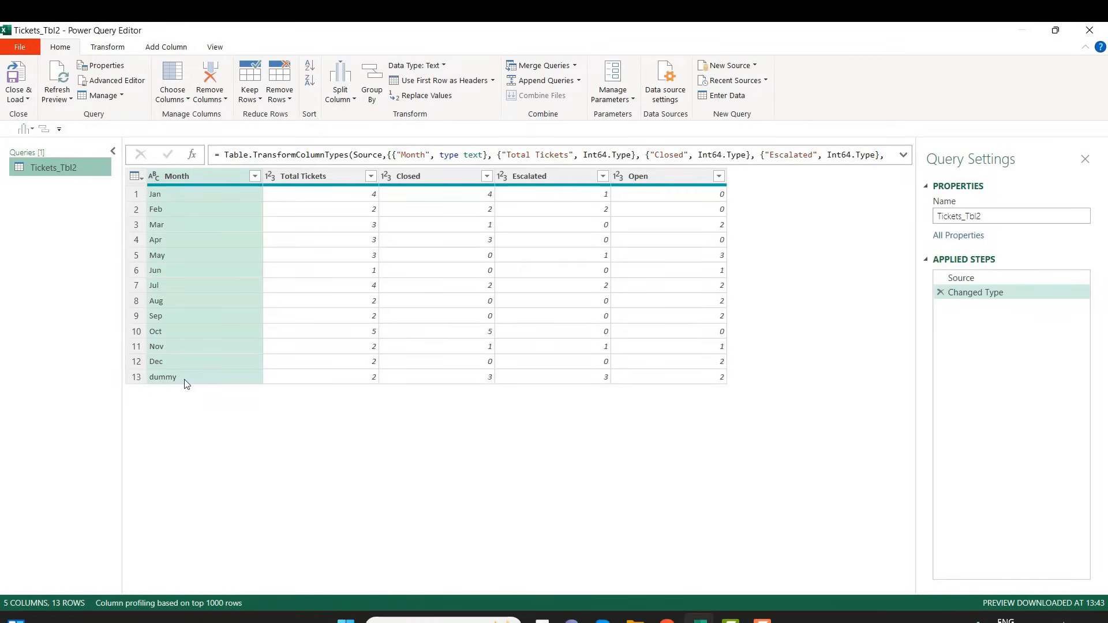
pyautogui.click(1001, 215)
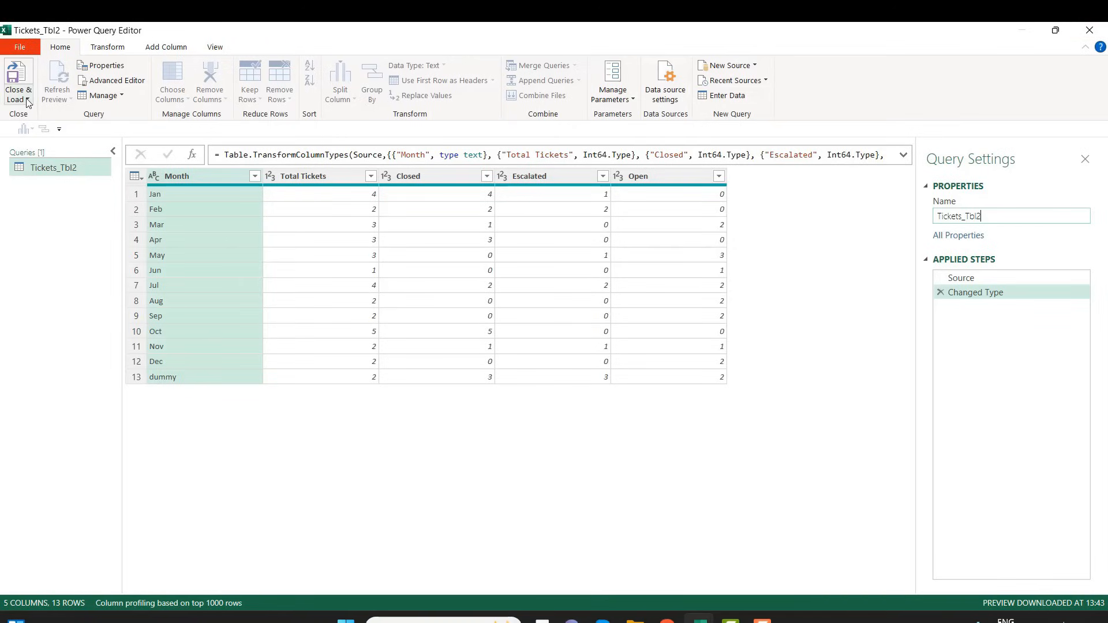
pyautogui.click(1090, 30)
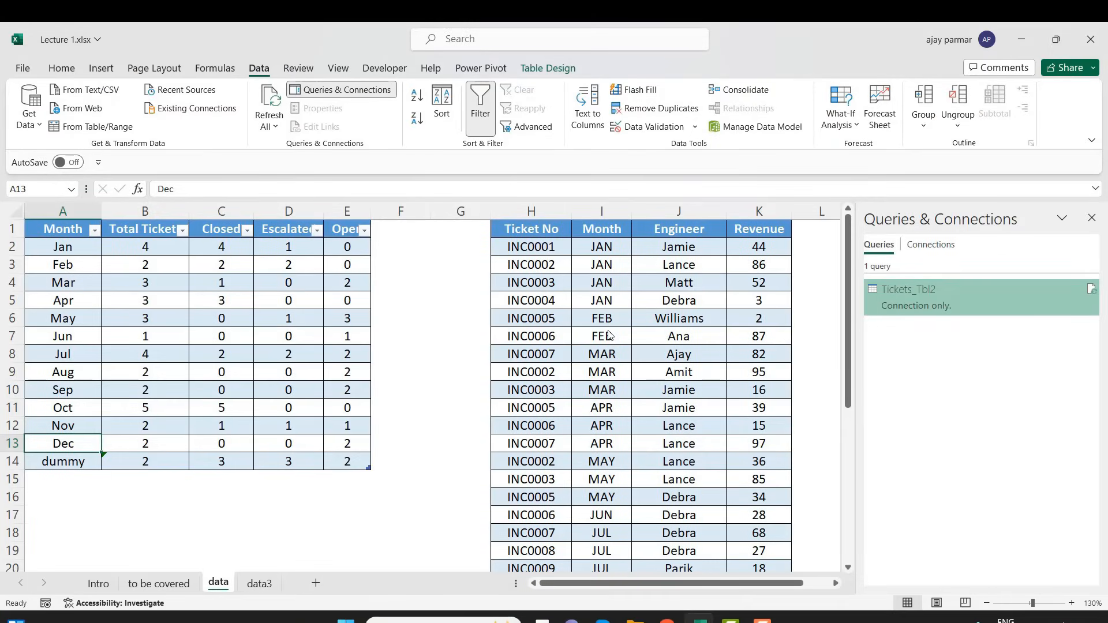
pyautogui.click(609, 335)
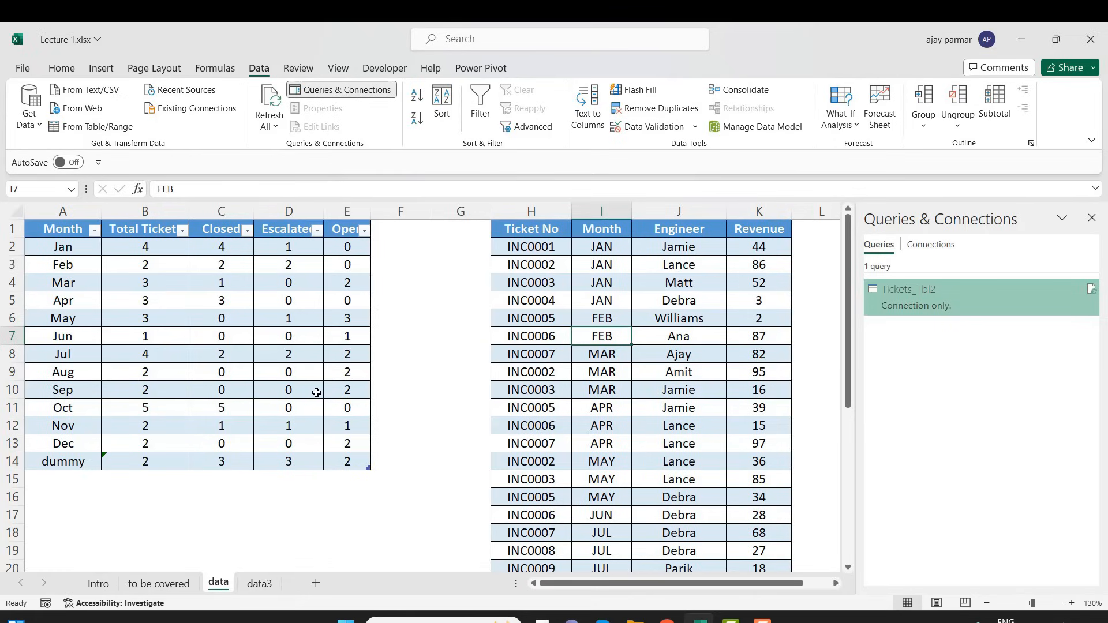
pyautogui.click(222, 327)
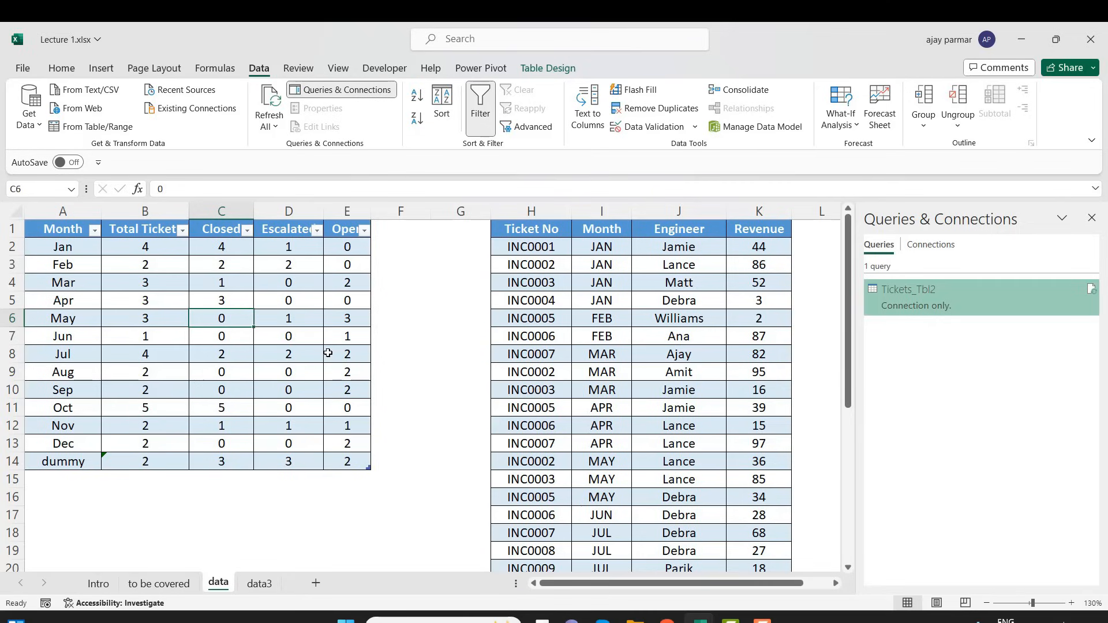
pyautogui.click(162, 285)
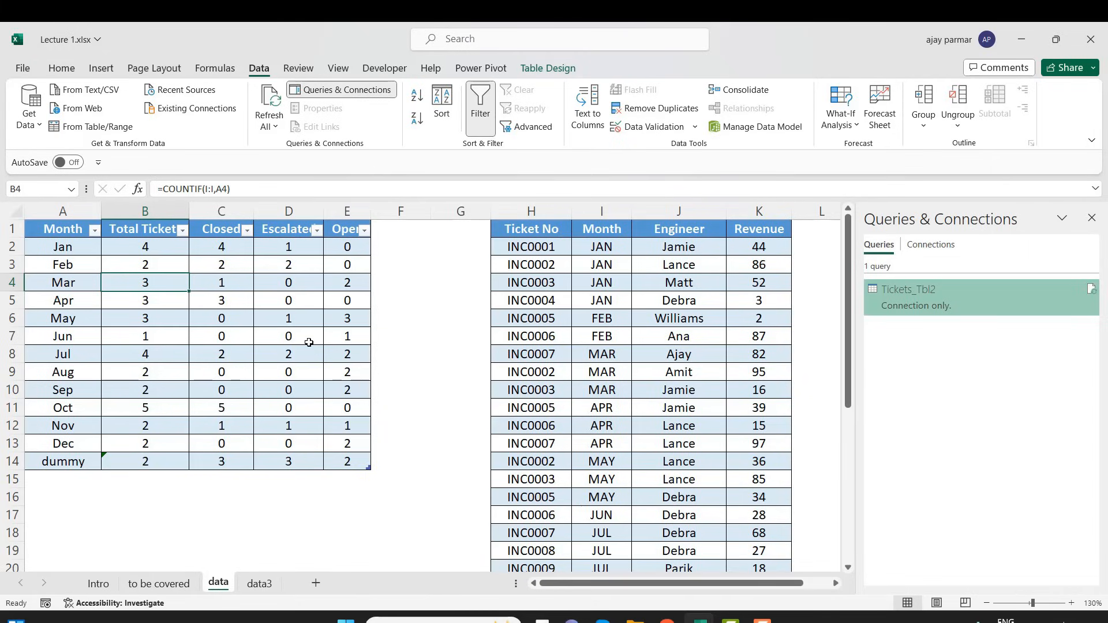
pyautogui.click(262, 331)
pyautogui.click(216, 363)
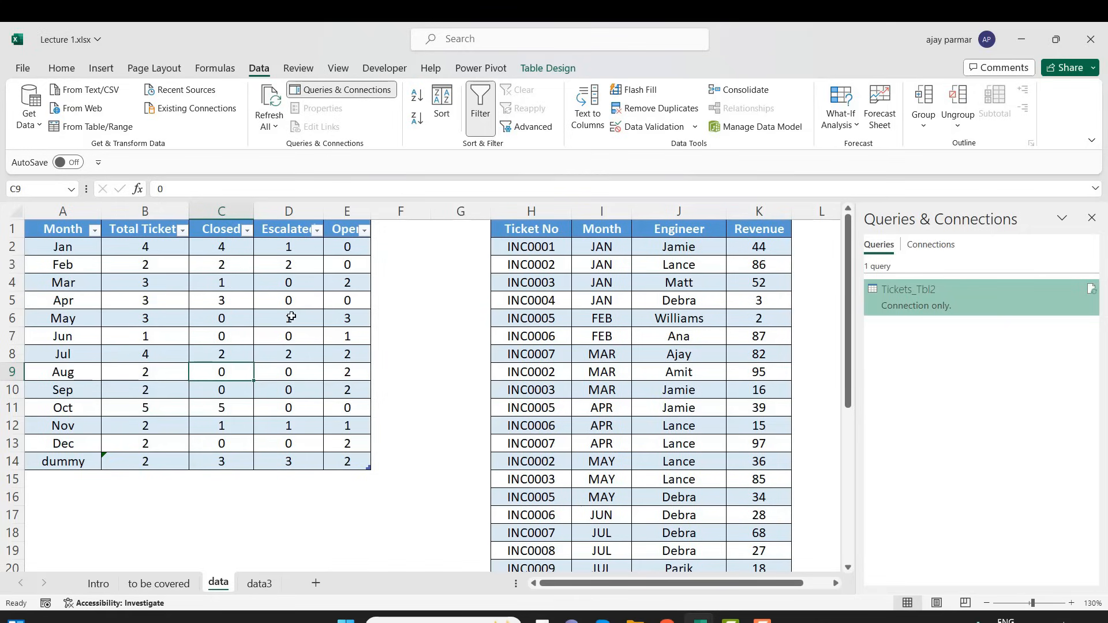
# Rename the monthly ticket table on the data sheet as Tickets_Tbllll
pyautogui.click(550, 69)
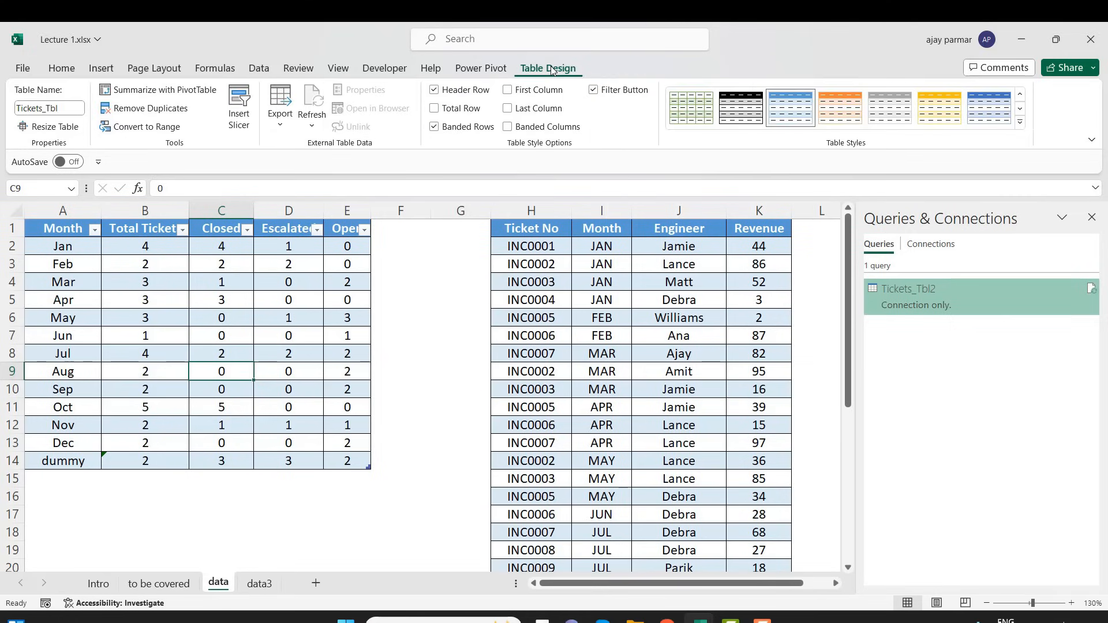
pyautogui.click(70, 111)
pyautogui.click(70, 110)
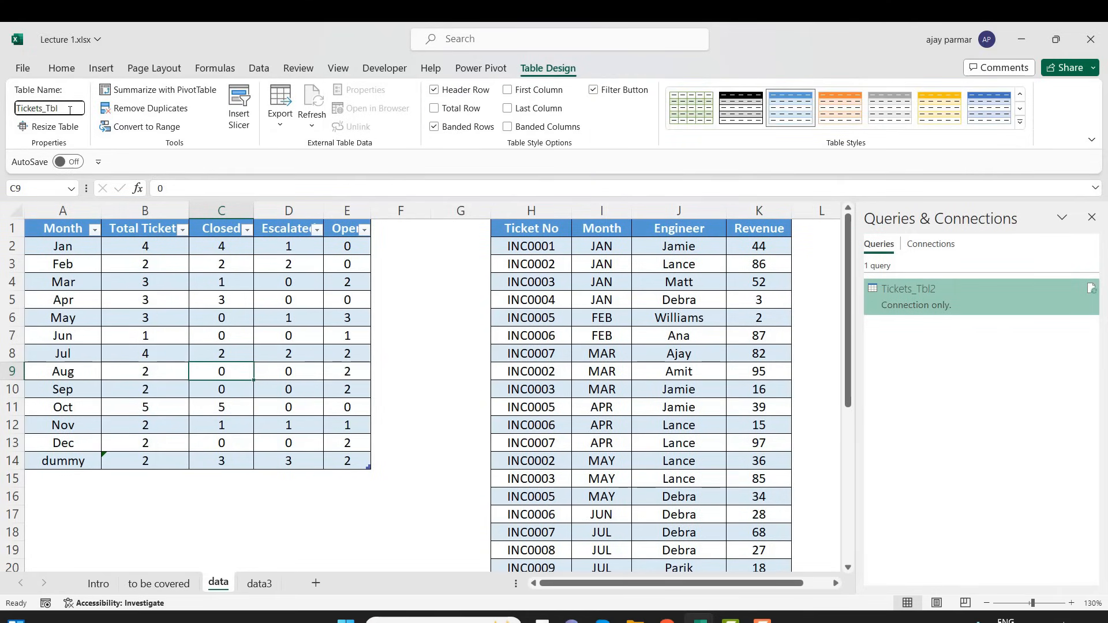
pyautogui.write('lll')
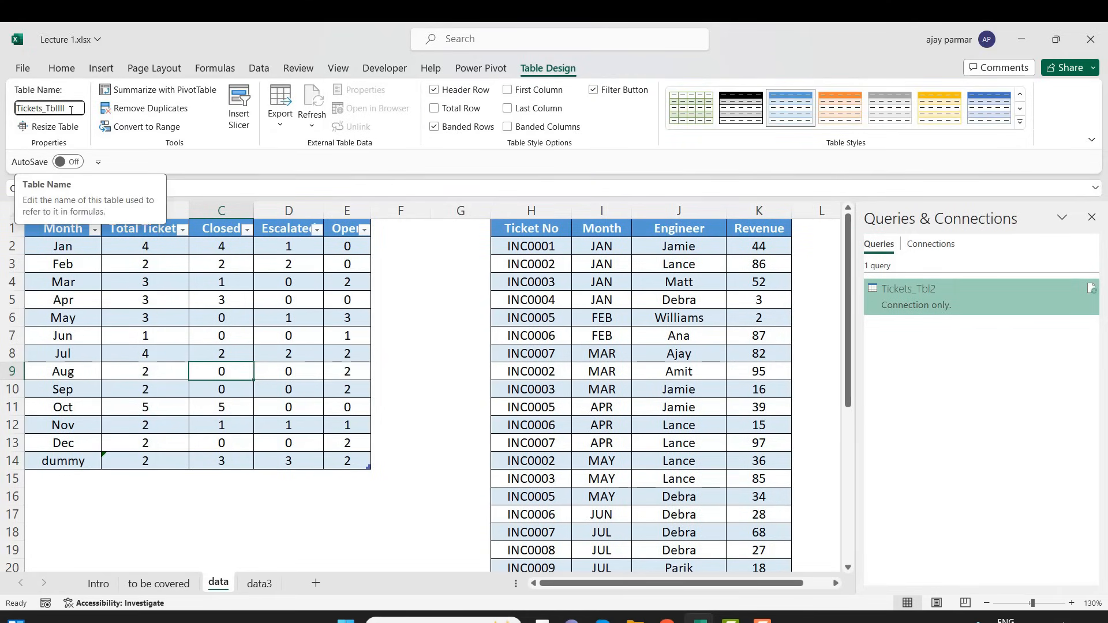
pyautogui.press('Return')
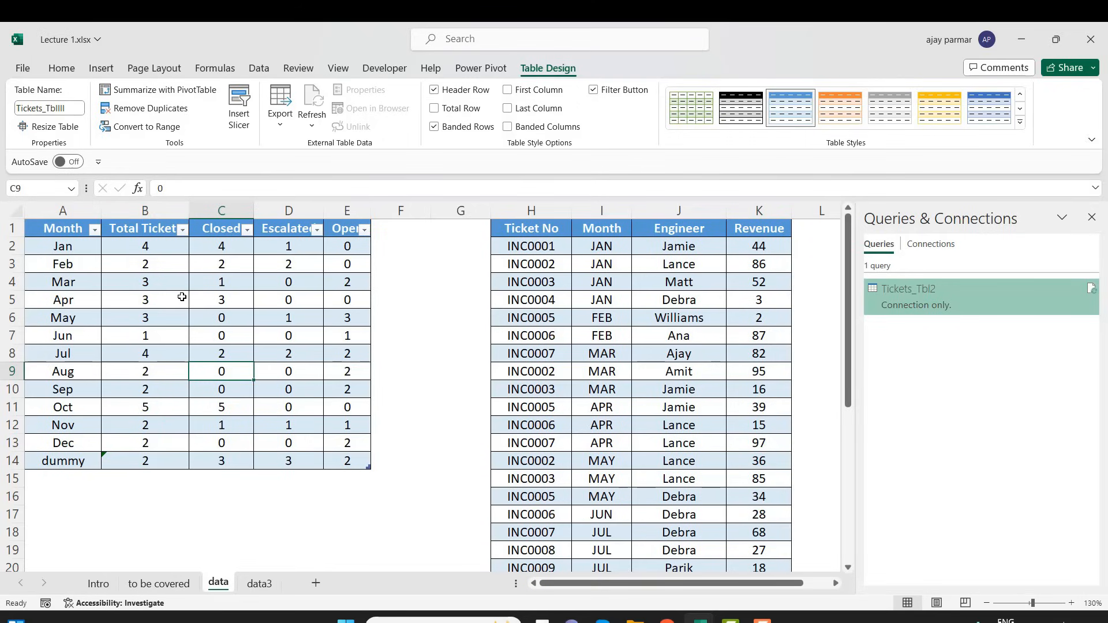
# Open the Tickets_Tbl2 query for editing, check how it responds to the renamed source table, and close the Power Query Editor
pyautogui.click(132, 251)
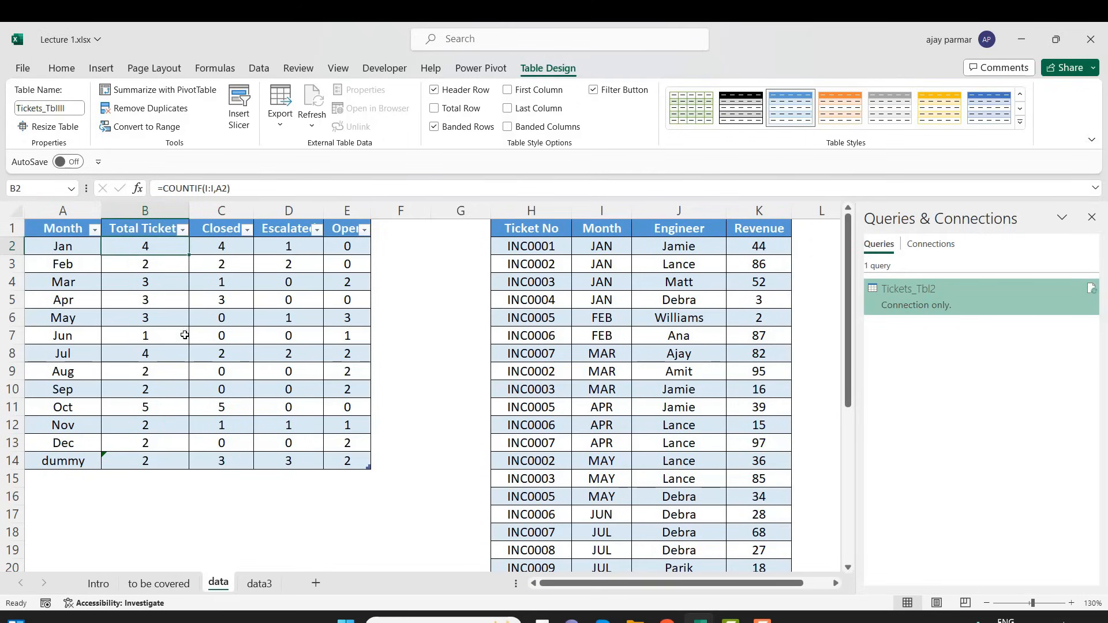
pyautogui.click(184, 335)
pyautogui.click(92, 373)
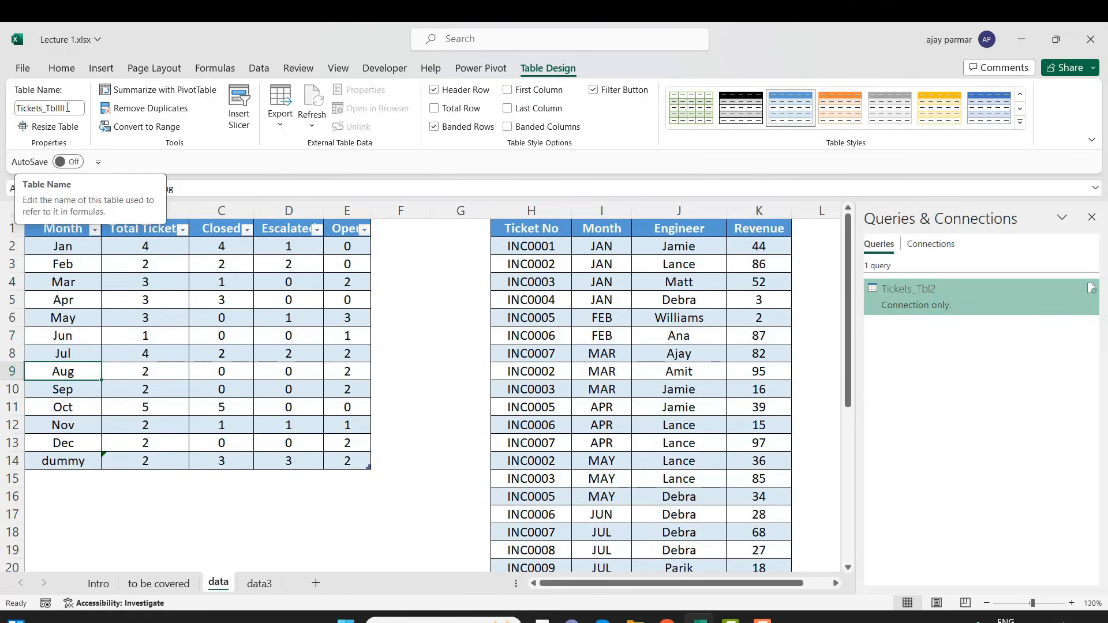
pyautogui.click(166, 333)
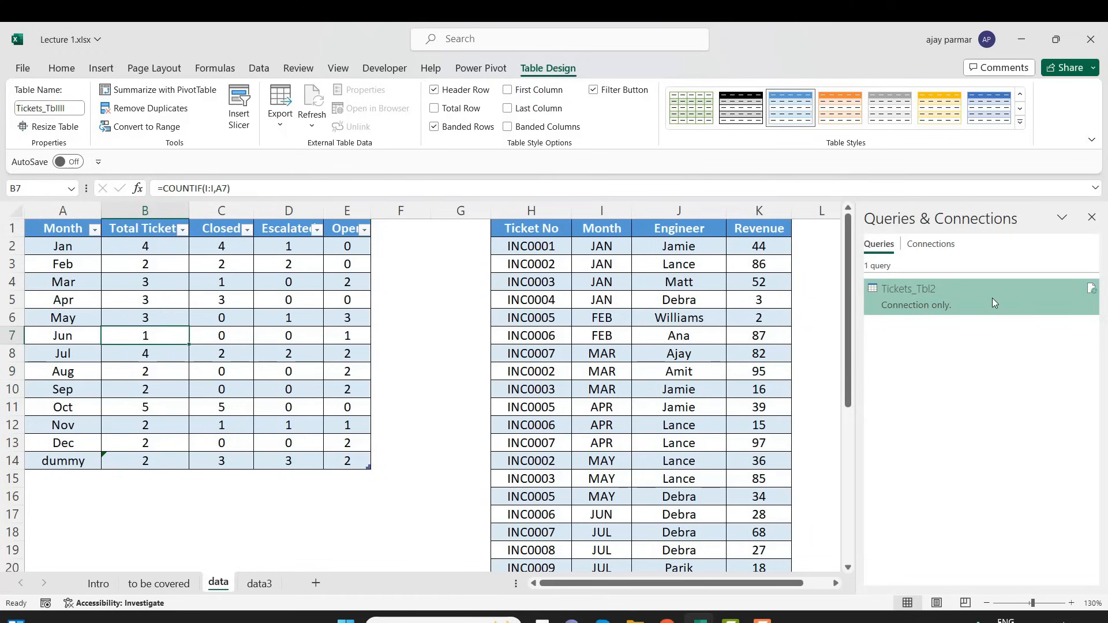
pyautogui.rightClick(964, 297)
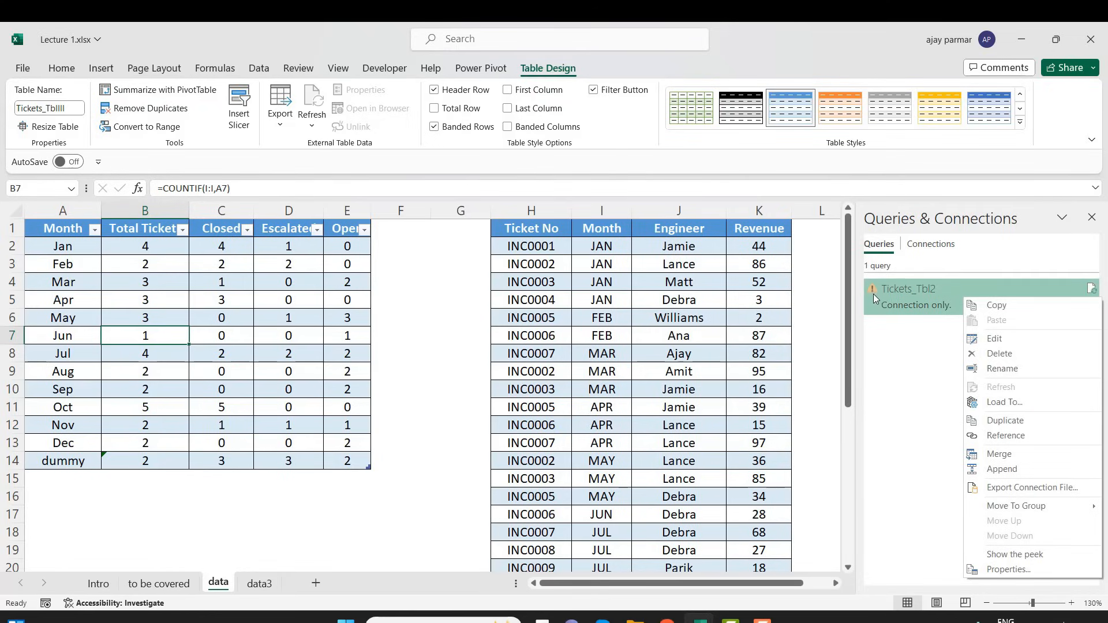
pyautogui.click(1017, 344)
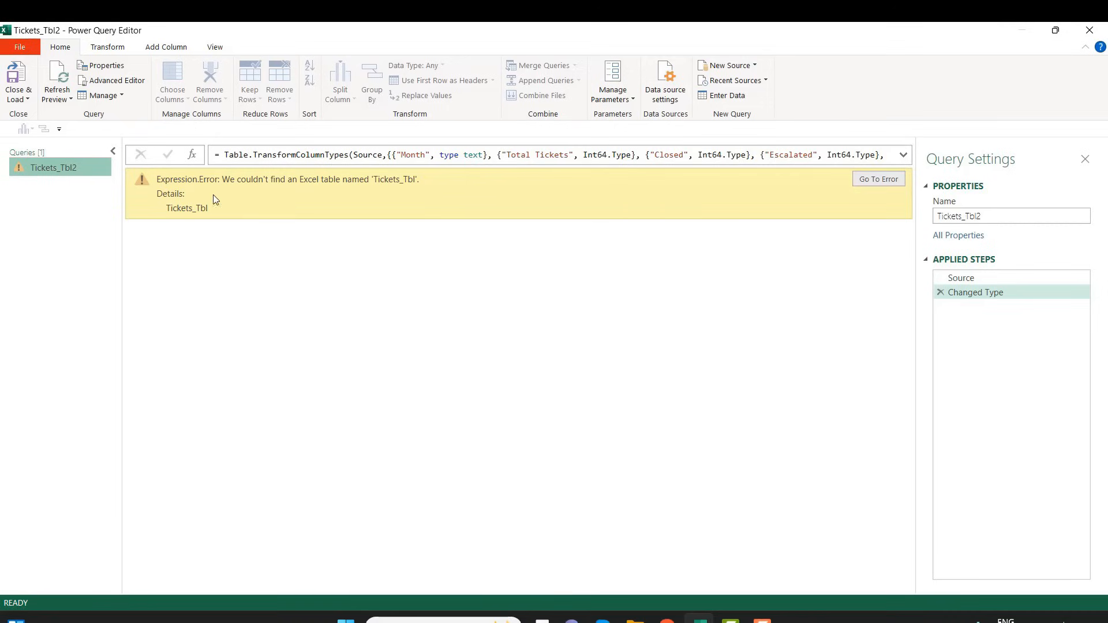
pyautogui.click(1089, 30)
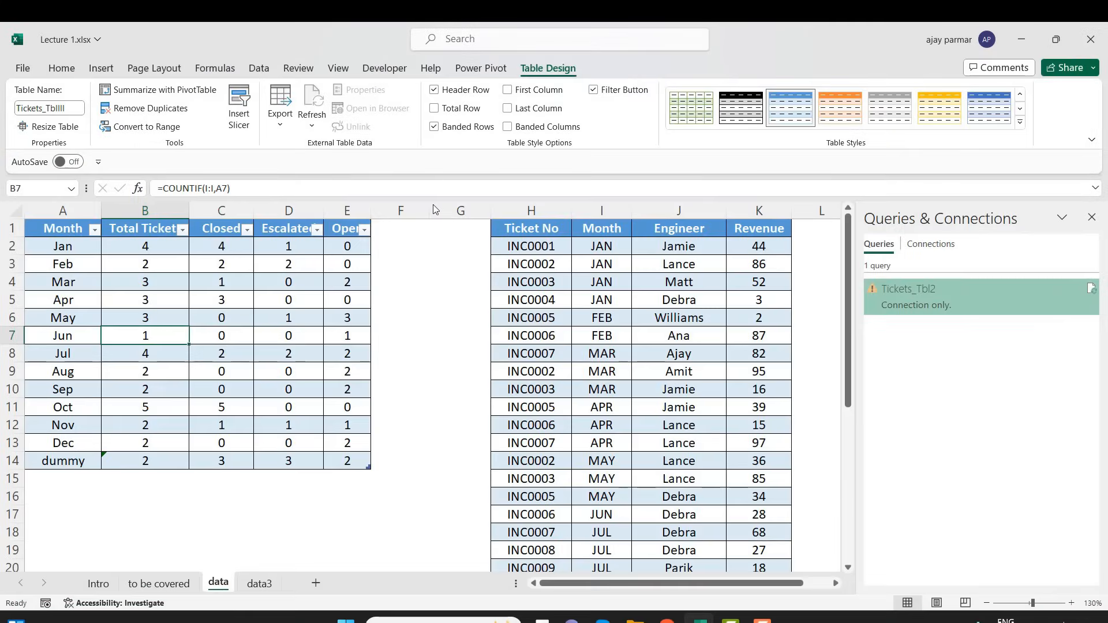
# Copy the monthly ticket table's new name and reopen the Tickets_Tbl2 query for editing
pyautogui.click(72, 110)
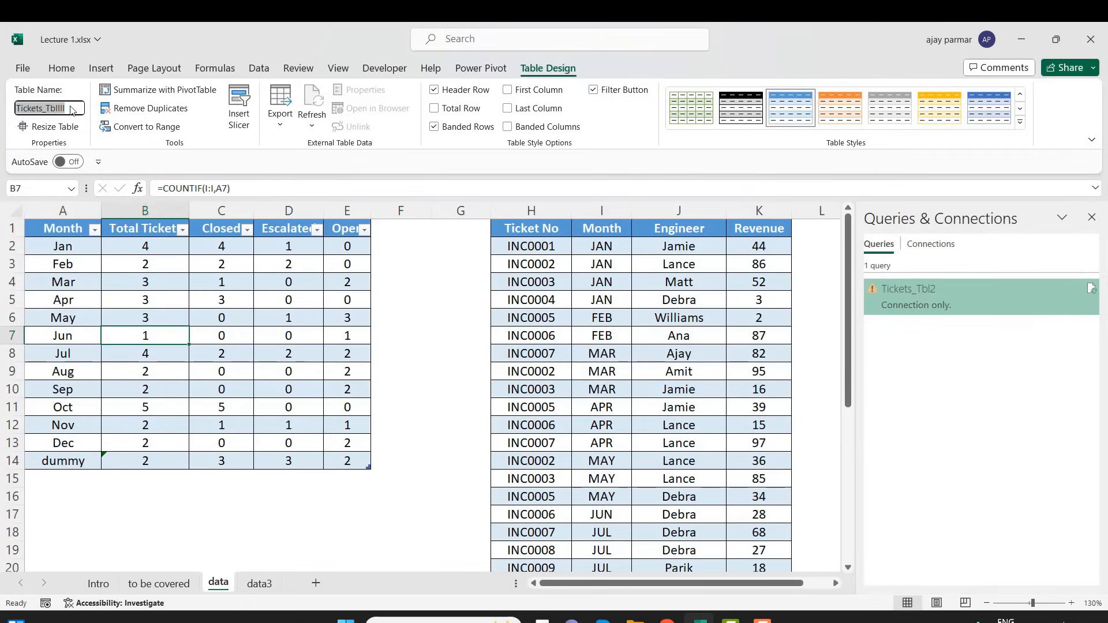
pyautogui.click(116, 296)
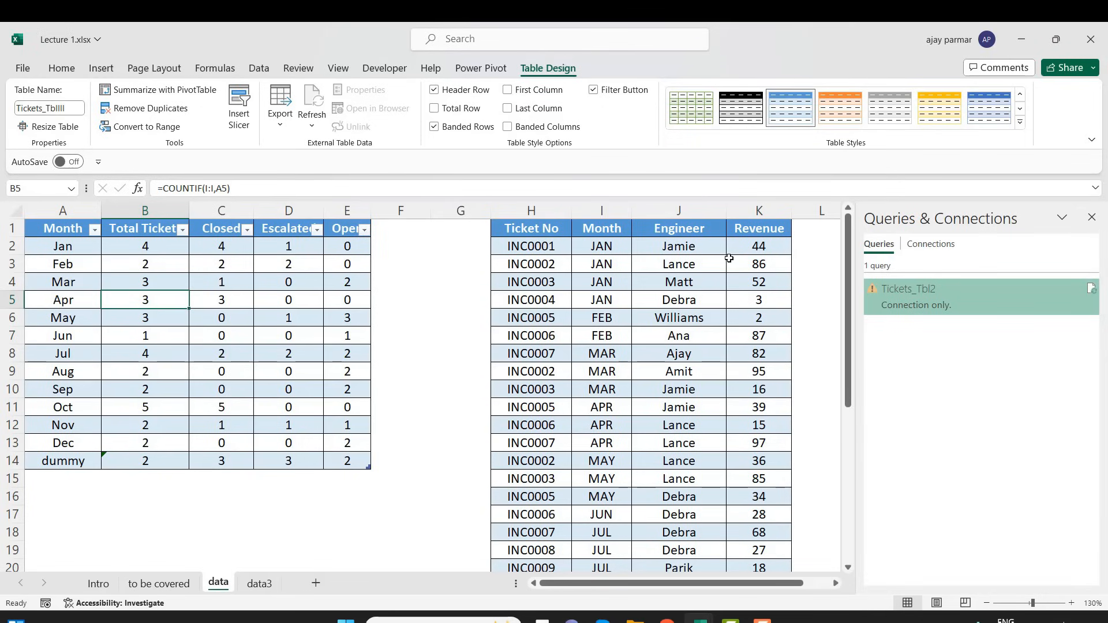
pyautogui.rightClick(941, 293)
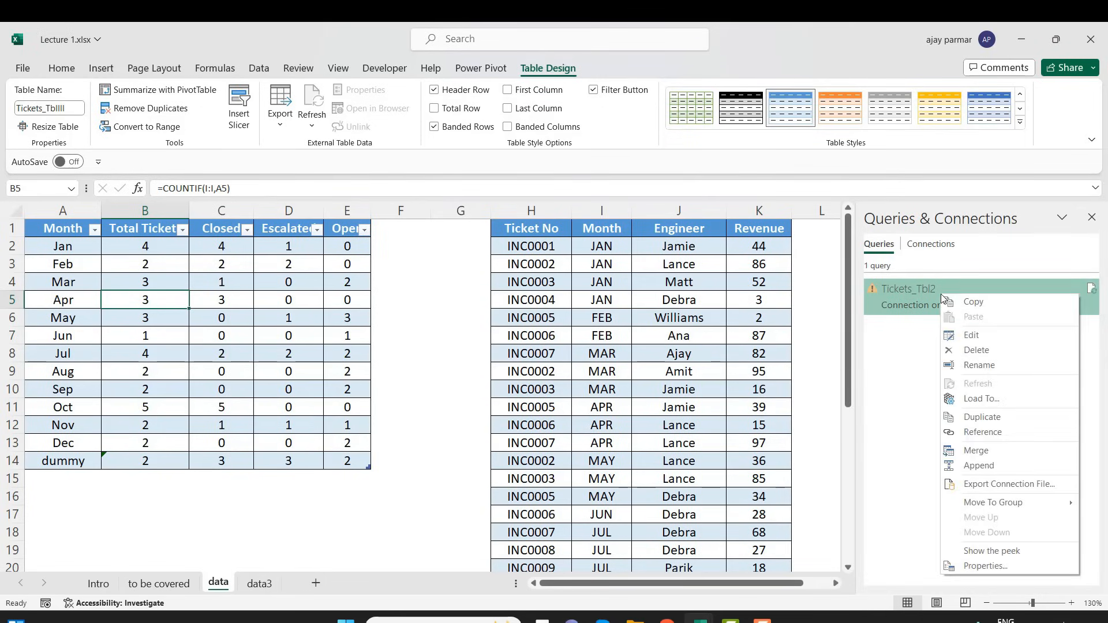
pyautogui.click(977, 335)
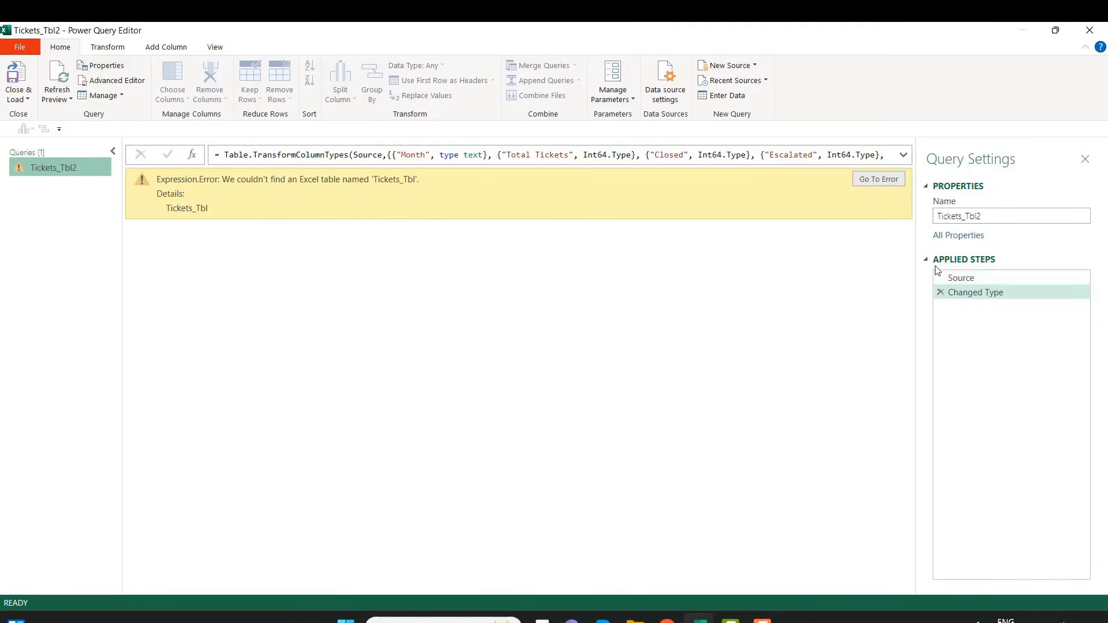
# Replace the table name in the Source step's formula with Tickets_Tbllll
pyautogui.click(963, 283)
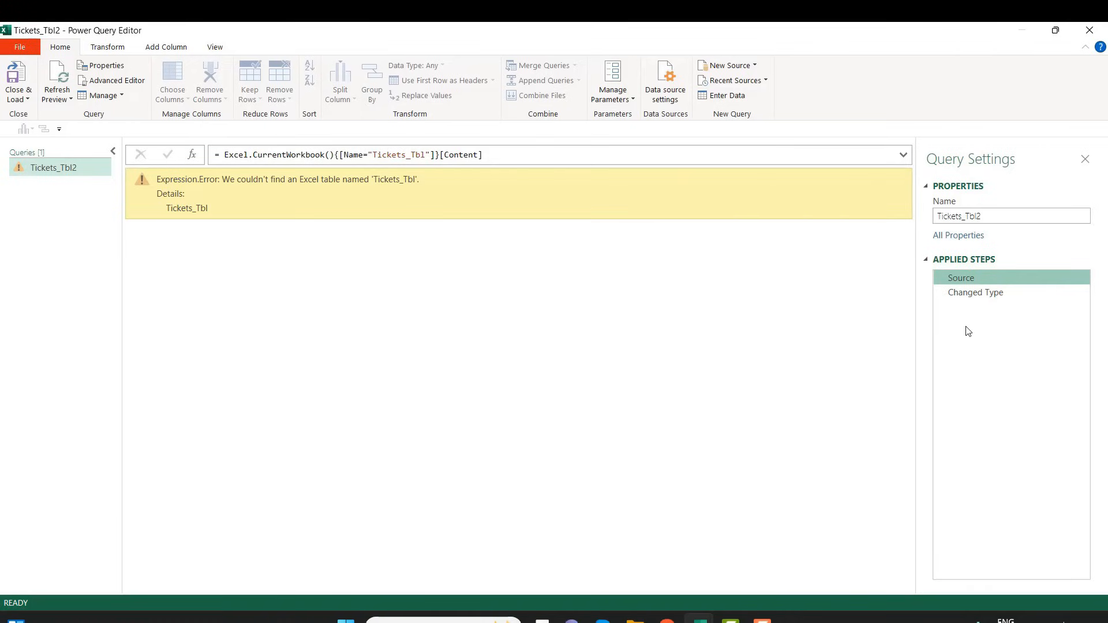
pyautogui.click(422, 156)
pyautogui.doubleClick(423, 156)
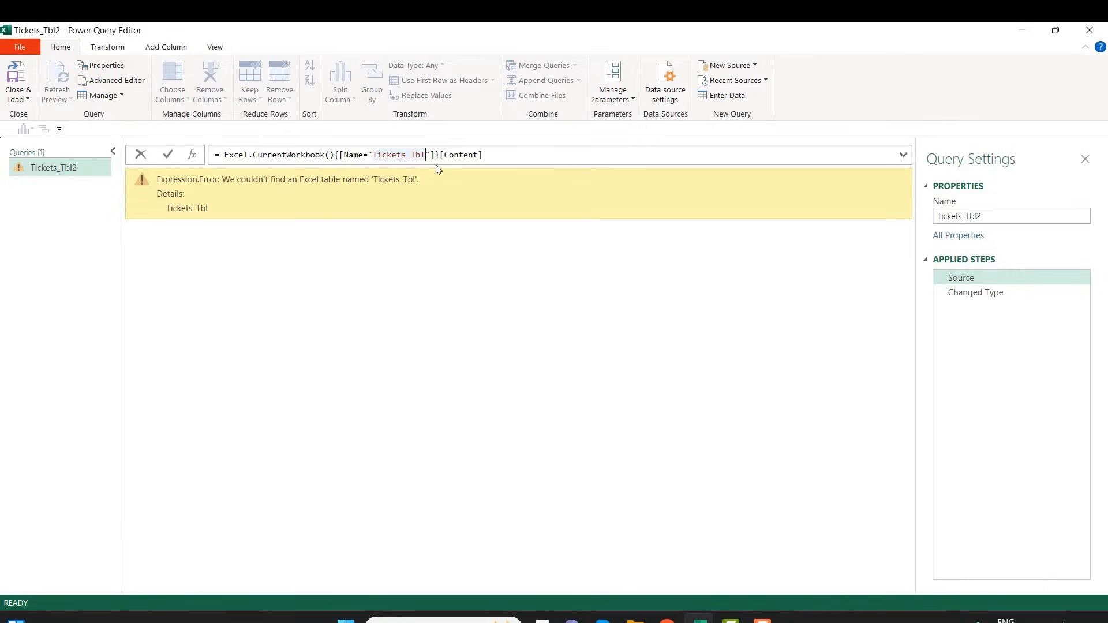
pyautogui.press('BackSpace')
pyautogui.press('BackSpace')
pyautogui.press('BackSpace')
pyautogui.press('BackSpace')
pyautogui.press('BackSpace')
pyautogui.press('BackSpace')
pyautogui.press('BackSpace')
pyautogui.press('BackSpace')
pyautogui.press('BackSpace')
pyautogui.press('BackSpace')
pyautogui.press('BackSpace')
pyautogui.write('Tickets_Tbllll')
pyautogui.click(580, 156)
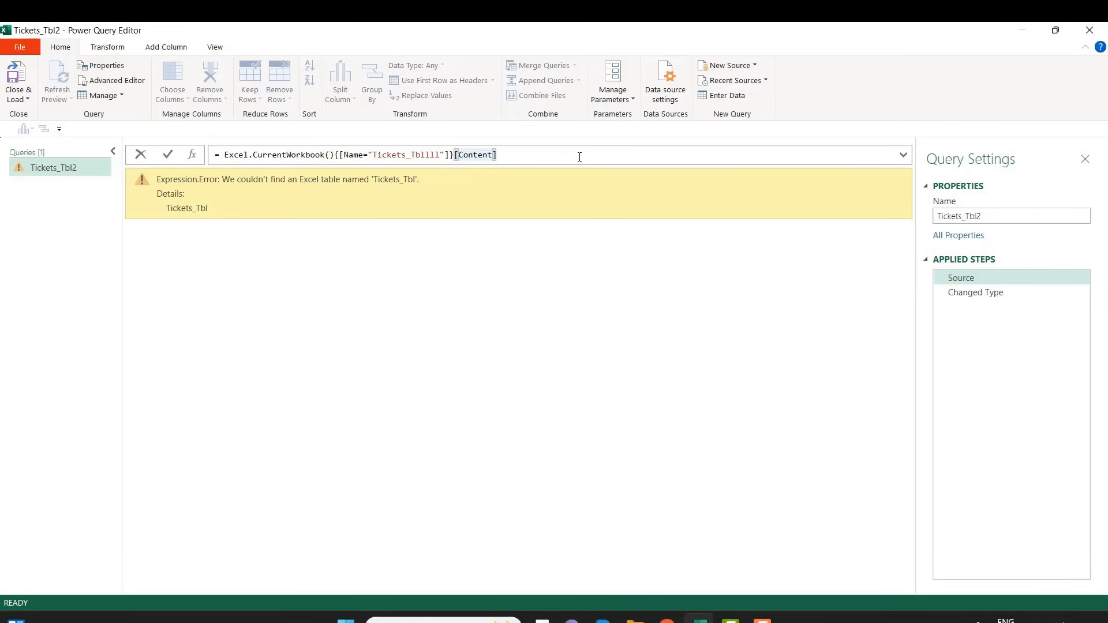
pyautogui.press('Return')
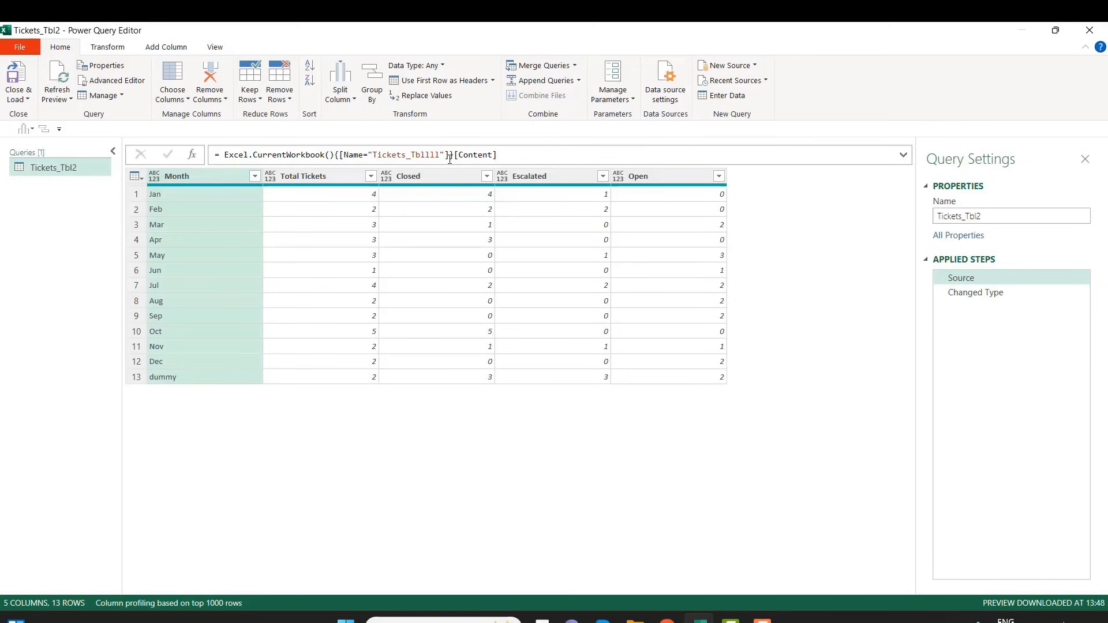
# Compare the preview and formula of the Changed Type step with those of the Source step
pyautogui.click(973, 295)
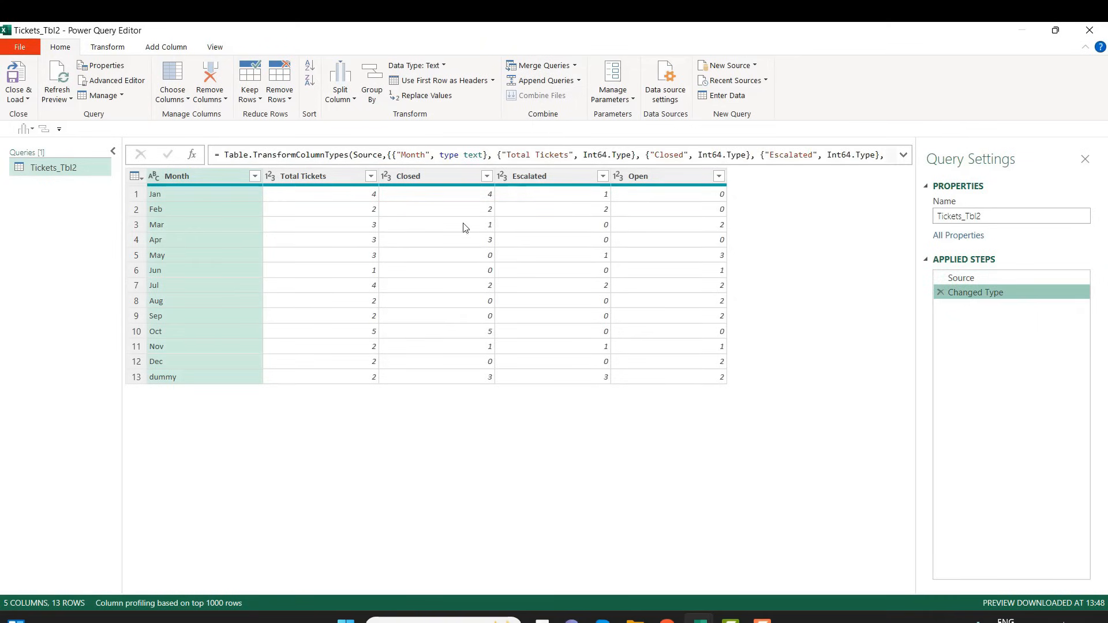
pyautogui.click(969, 279)
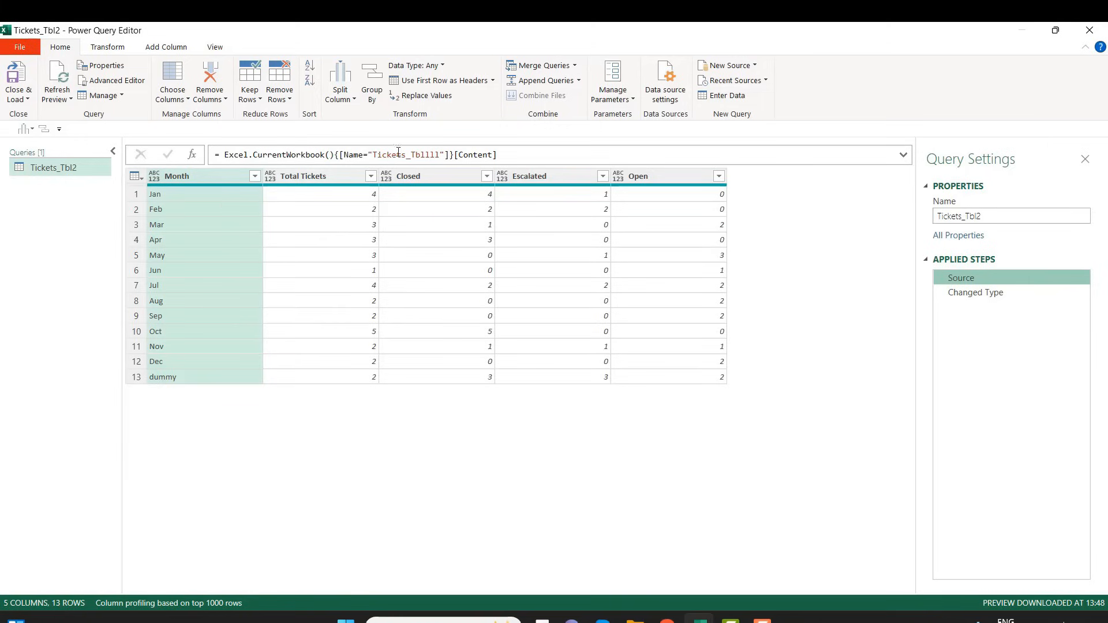
pyautogui.click(434, 156)
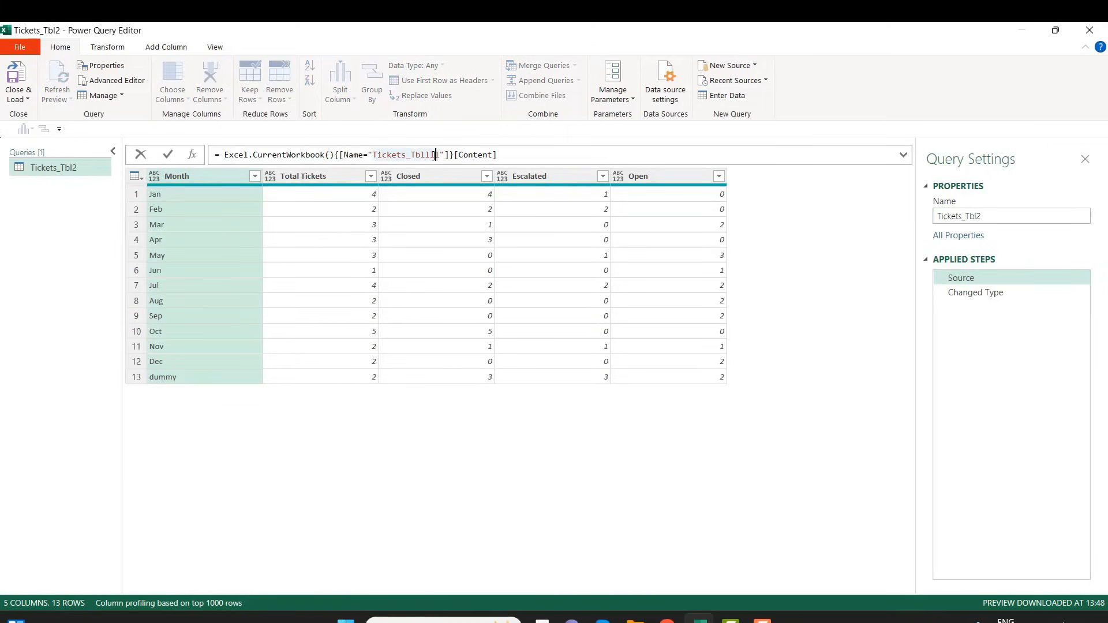
# Filter the Month column to Apr directly after the Source step, and delete the inserted Filtered Rows step
pyautogui.click(970, 279)
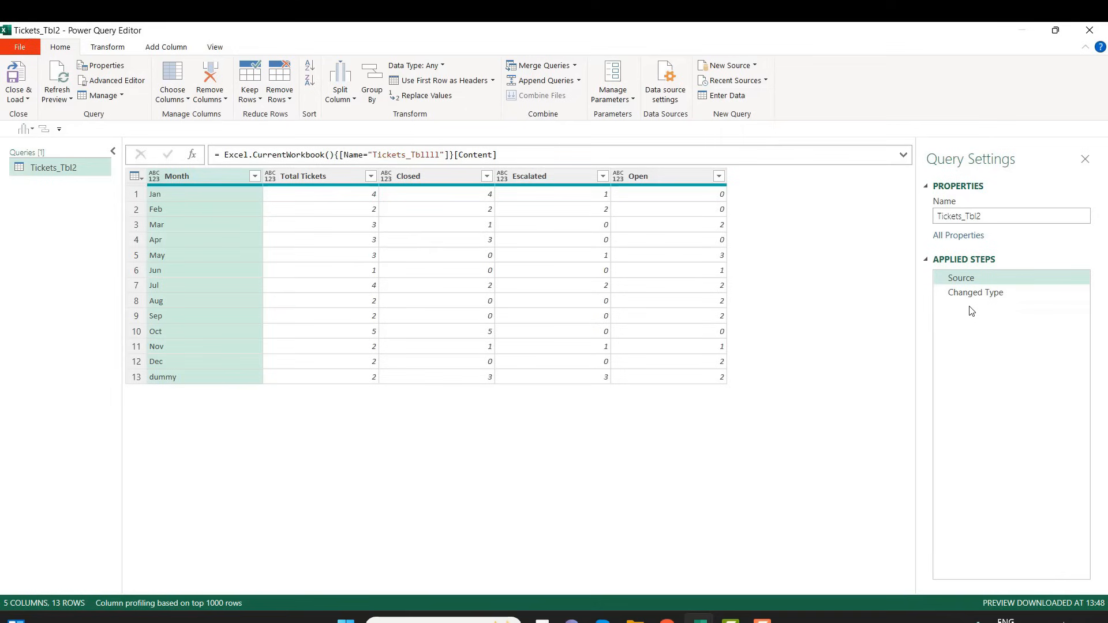
pyautogui.click(255, 176)
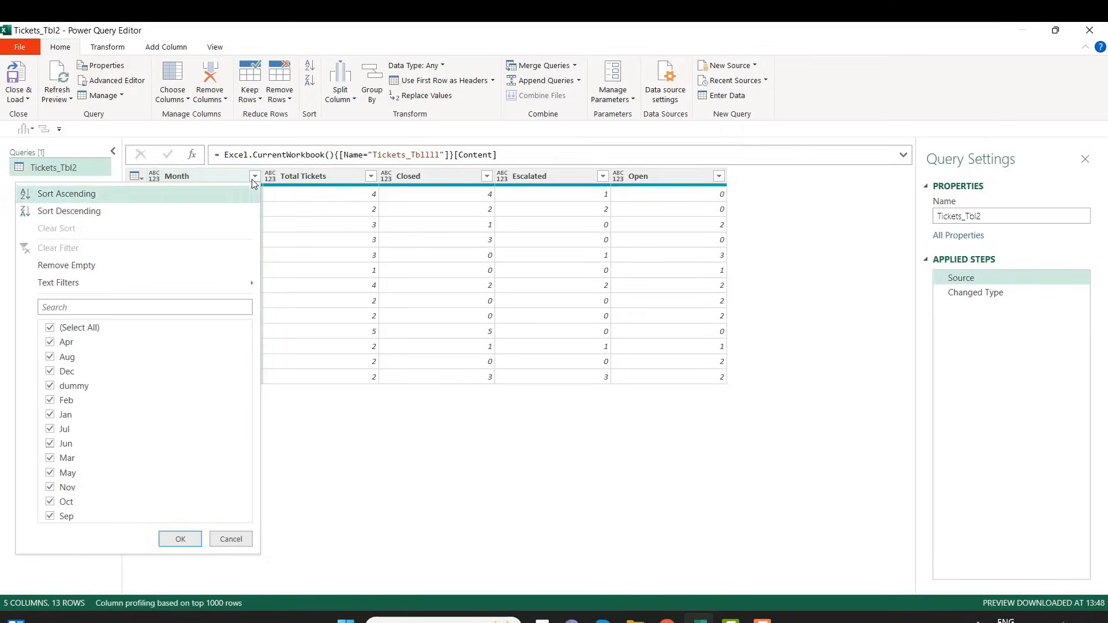
pyautogui.click(51, 334)
pyautogui.click(50, 343)
pyautogui.click(183, 538)
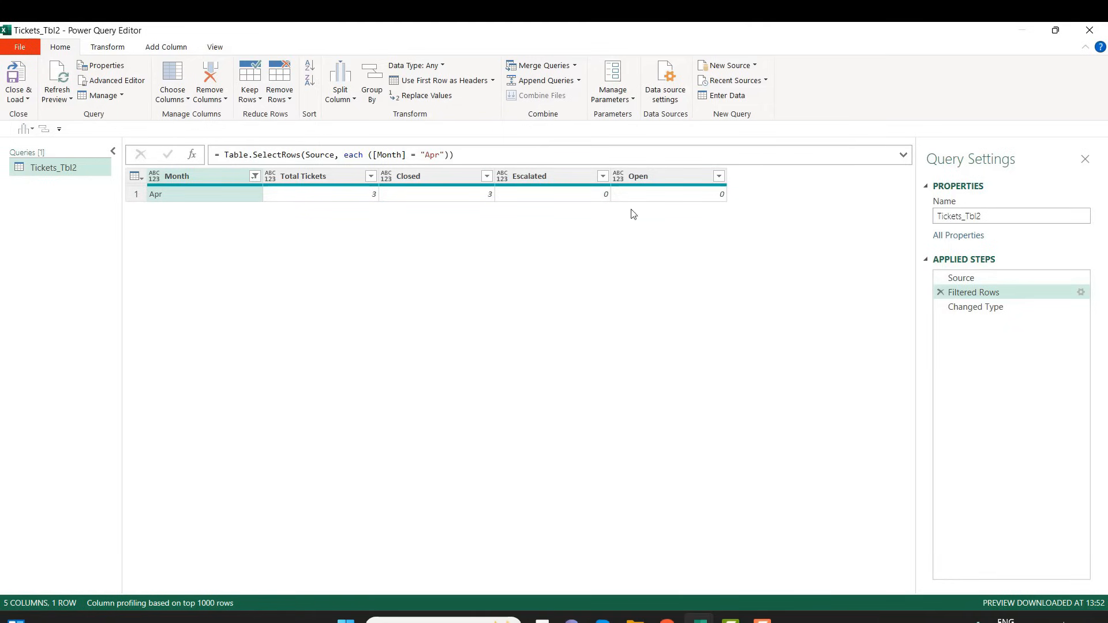
pyautogui.click(941, 293)
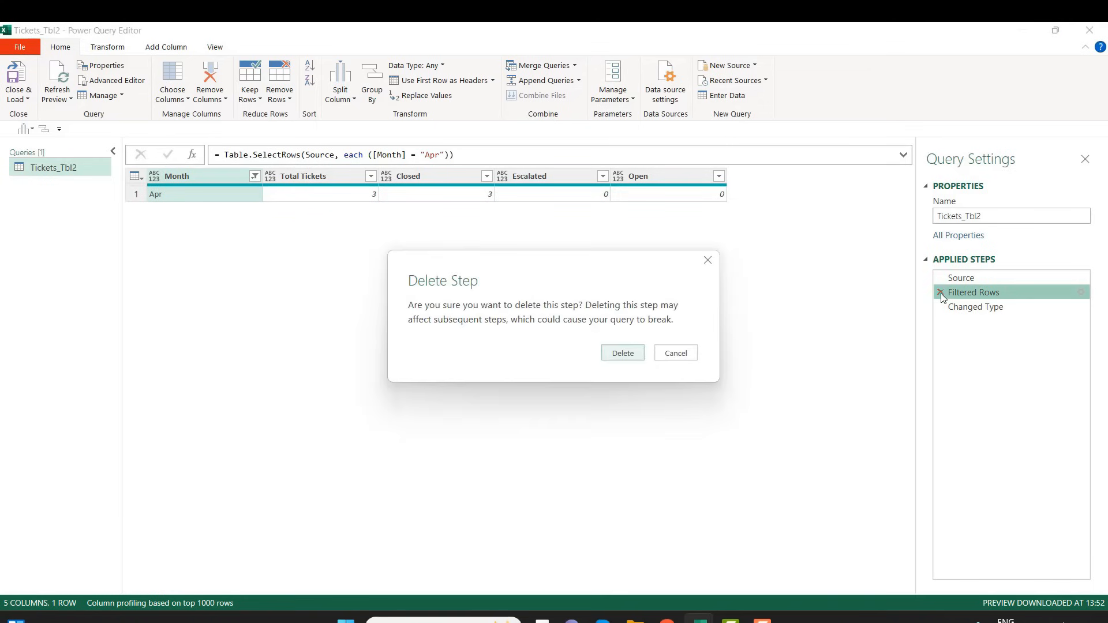
pyautogui.click(629, 358)
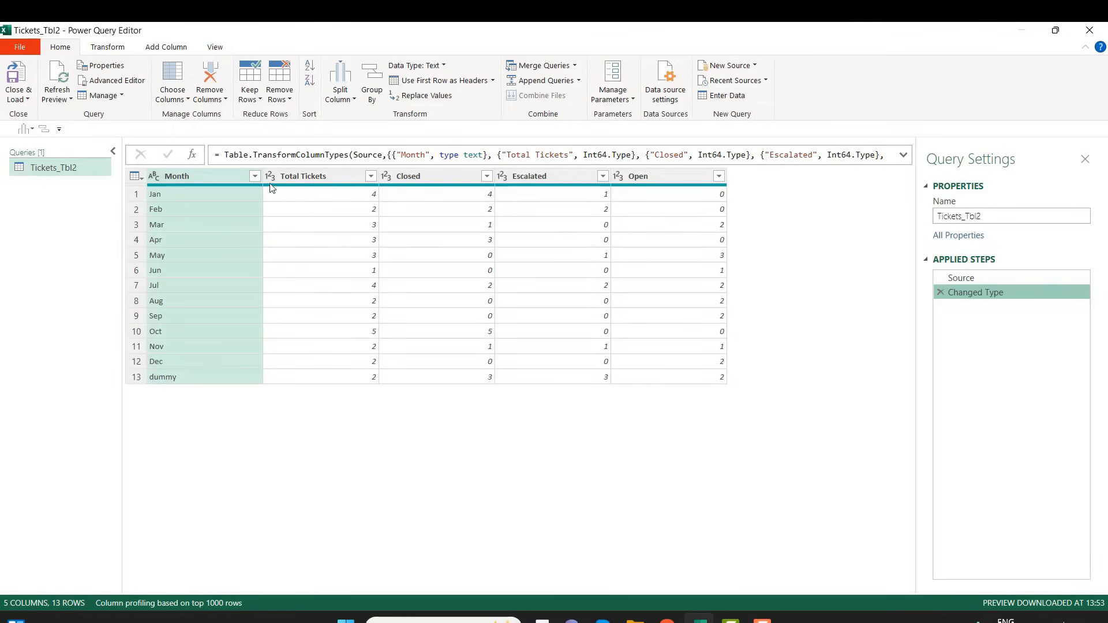
# Filter the Month column after the Changed Type step to keep only Apr, Aug and Dec
pyautogui.click(254, 176)
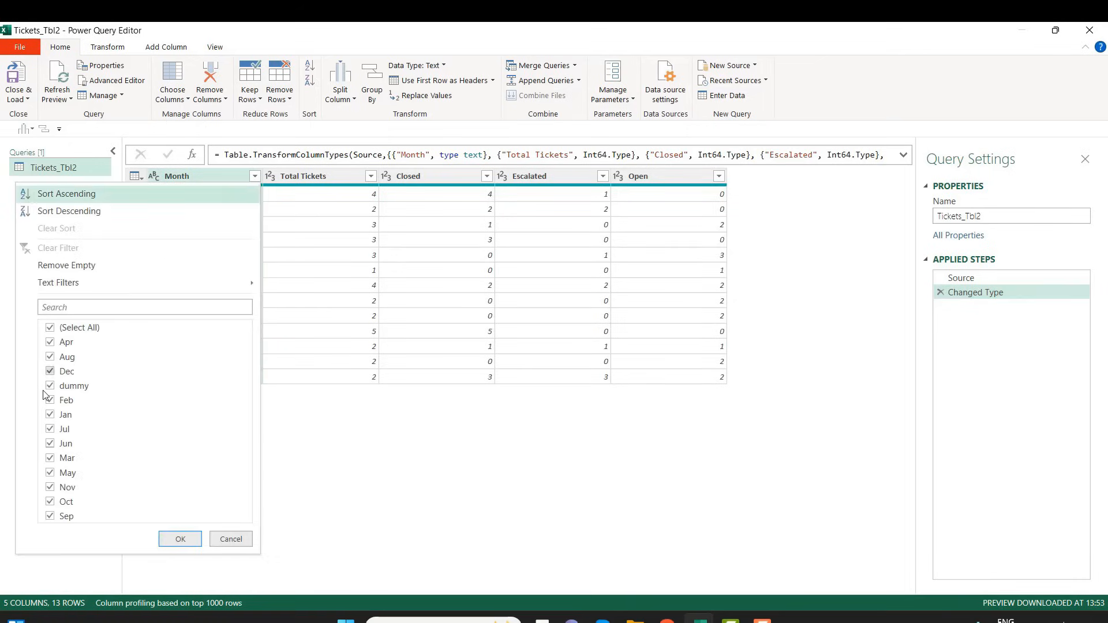
pyautogui.click(51, 328)
pyautogui.click(51, 342)
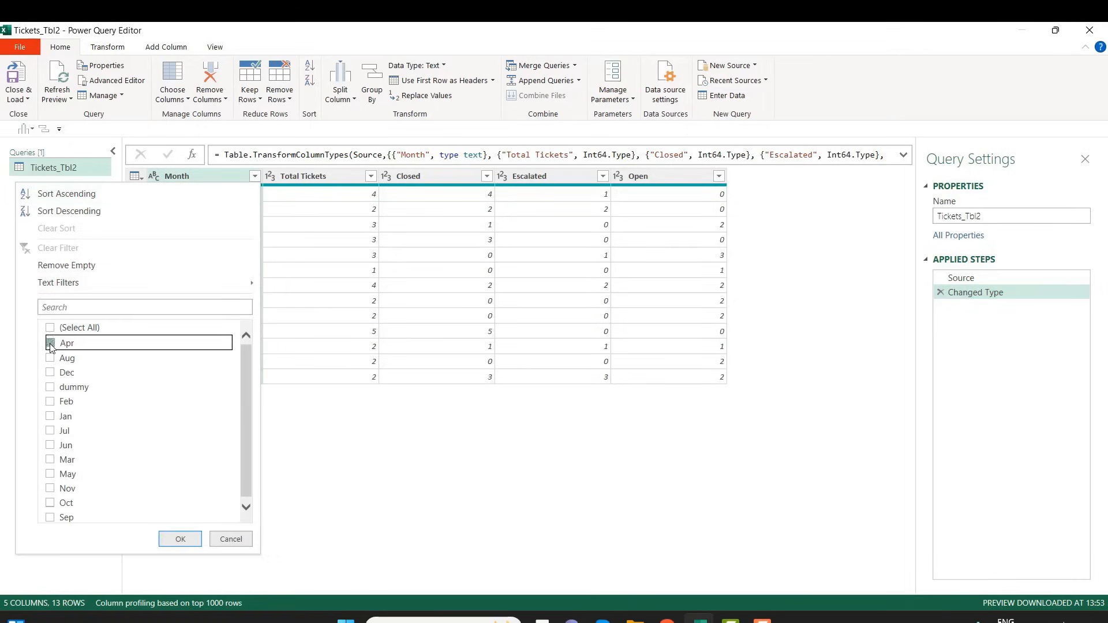
pyautogui.click(50, 371)
pyautogui.click(50, 356)
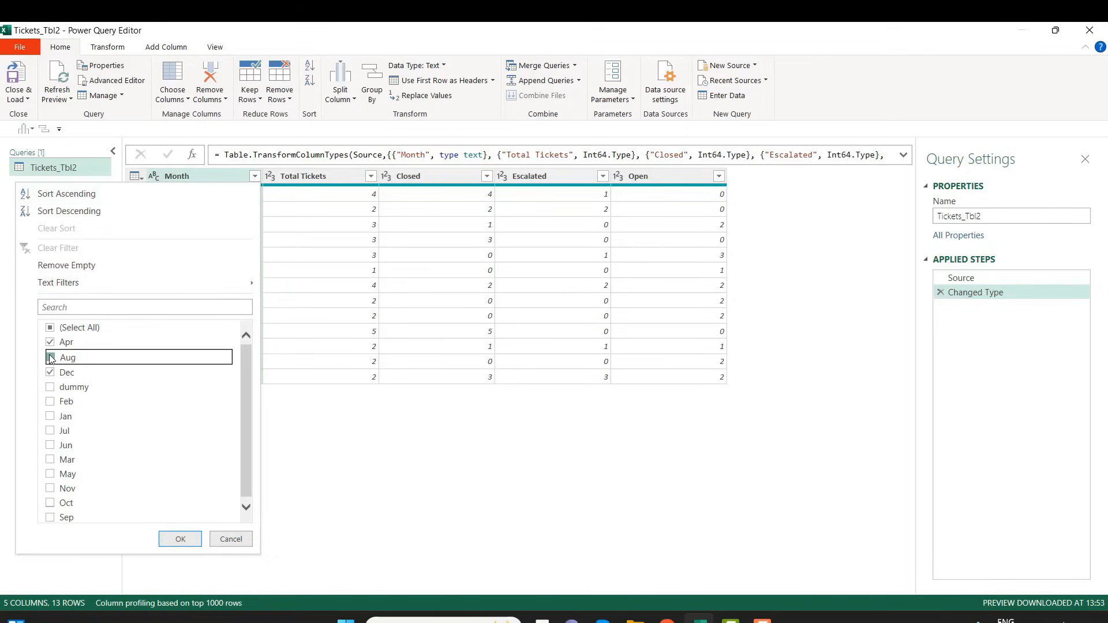
pyautogui.click(181, 539)
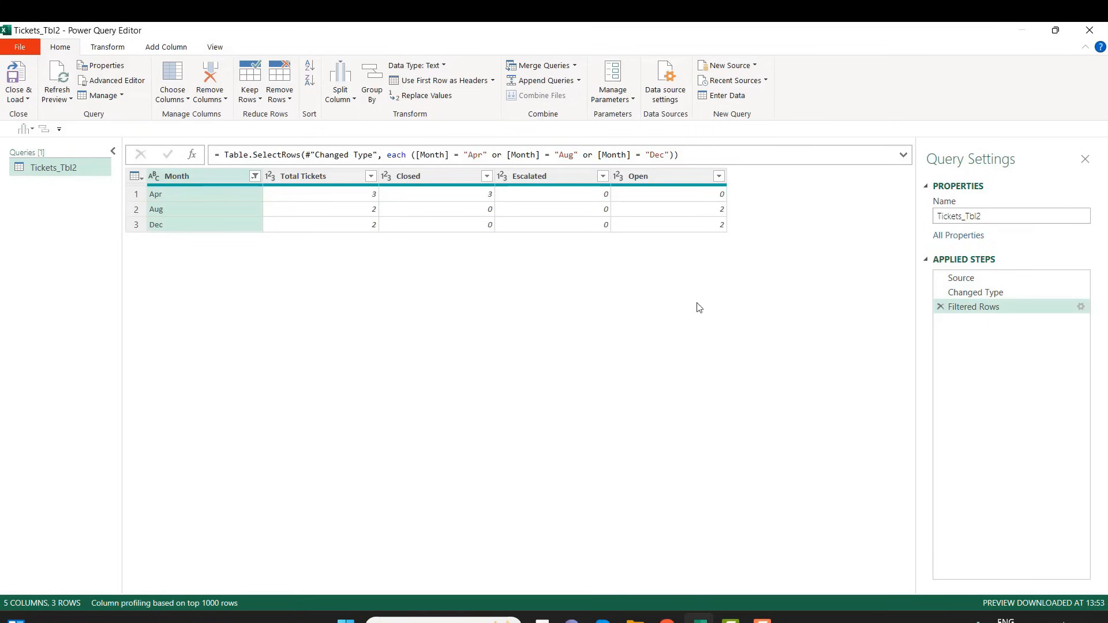
# Review the query at the Source, Changed Type and Filtered Rows steps, and check the months selected in the Month filter
pyautogui.click(973, 283)
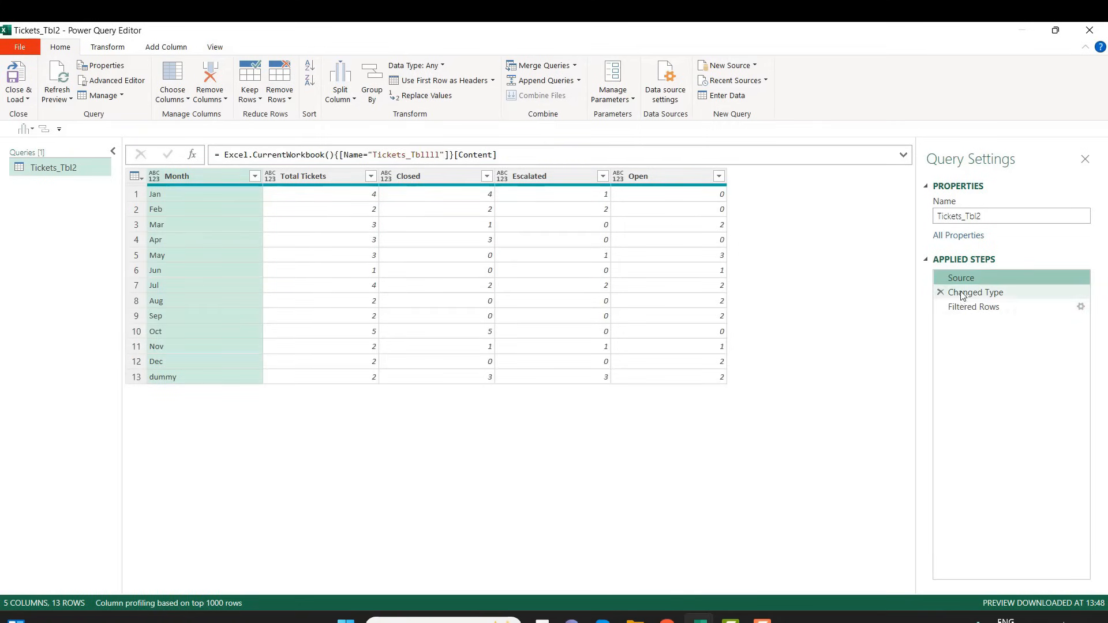
pyautogui.click(968, 297)
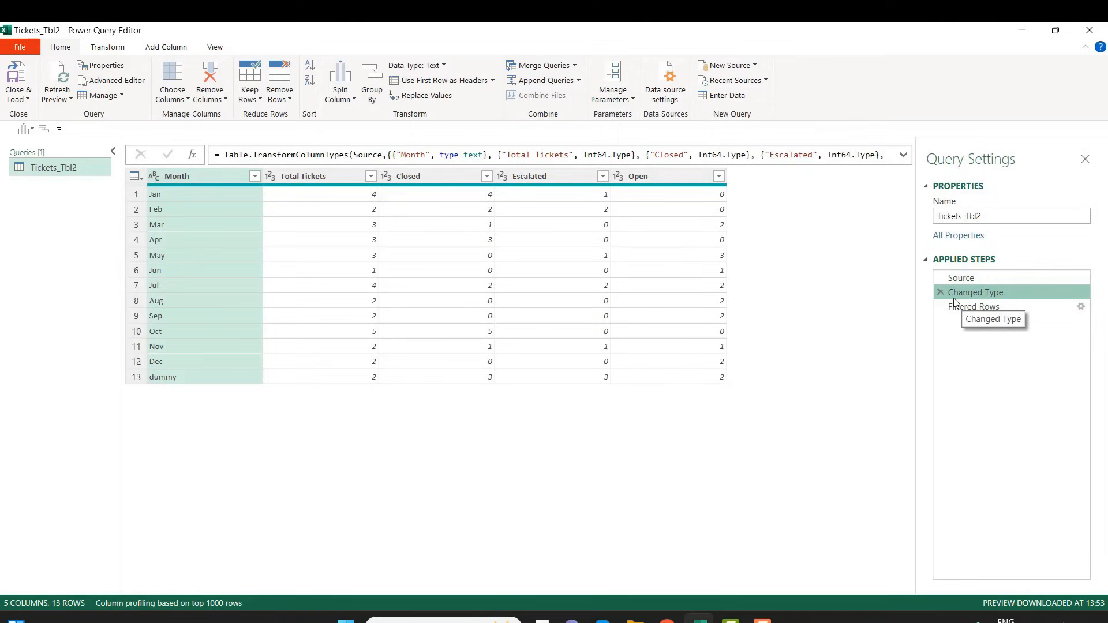
pyautogui.click(965, 306)
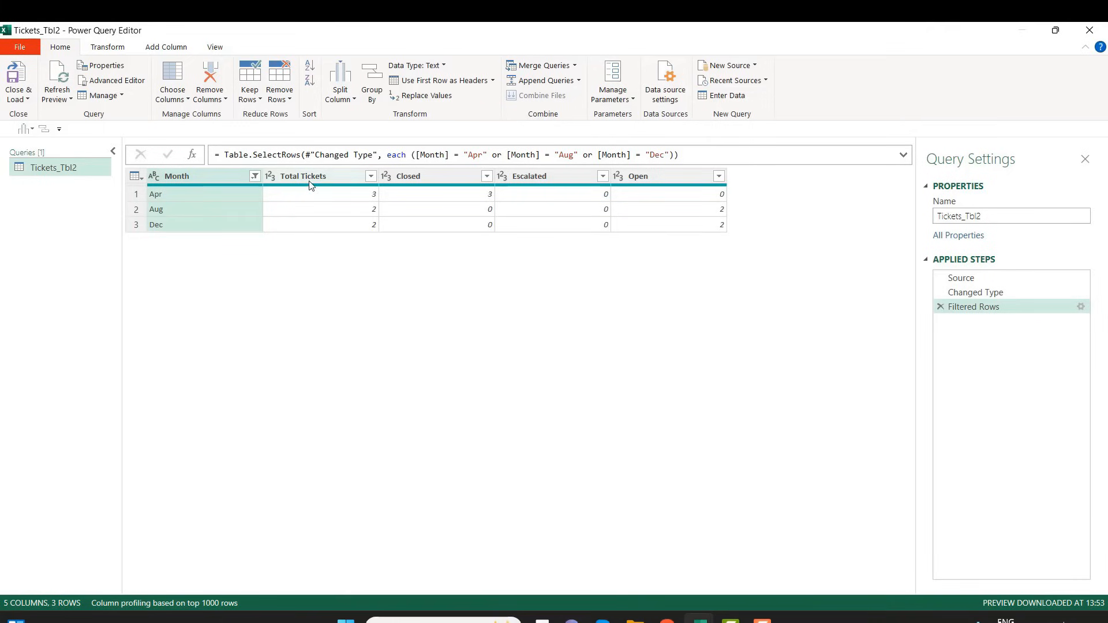
pyautogui.click(257, 178)
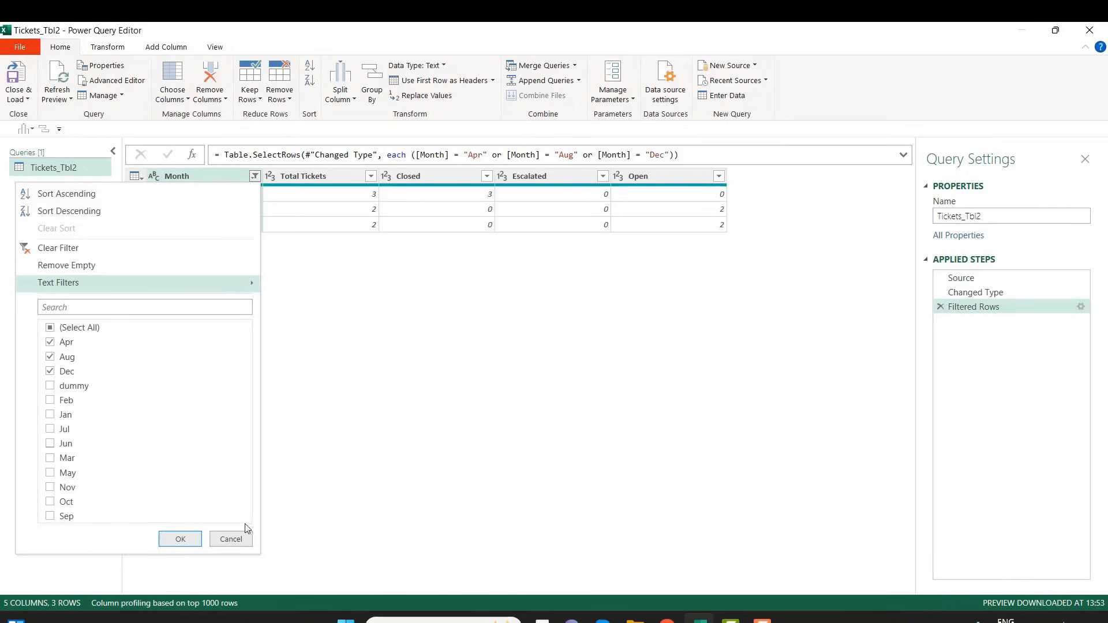
pyautogui.click(230, 539)
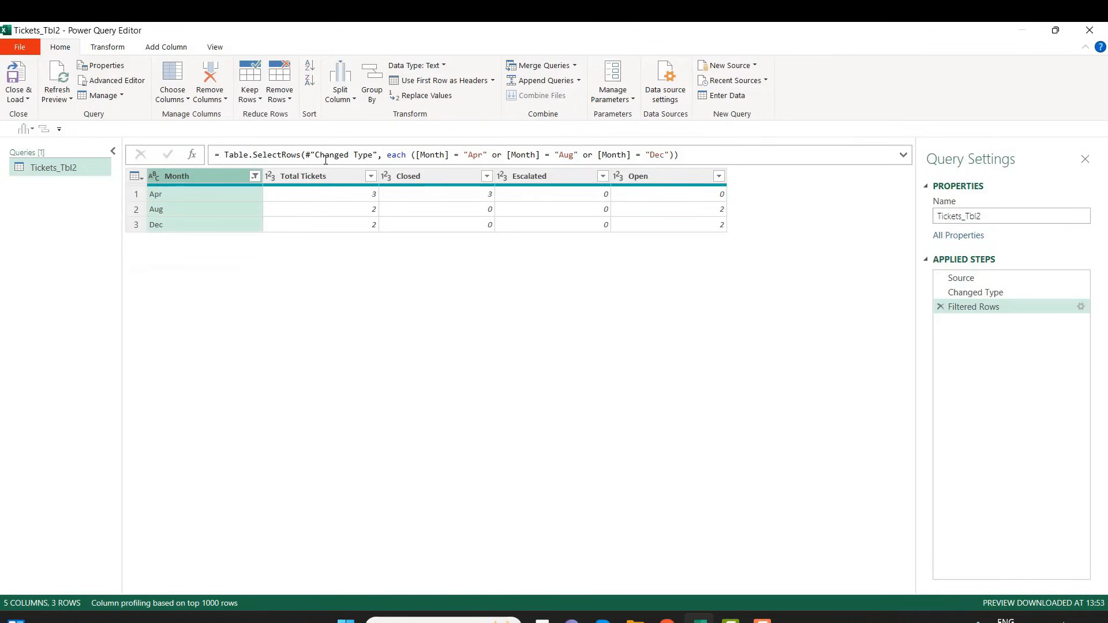
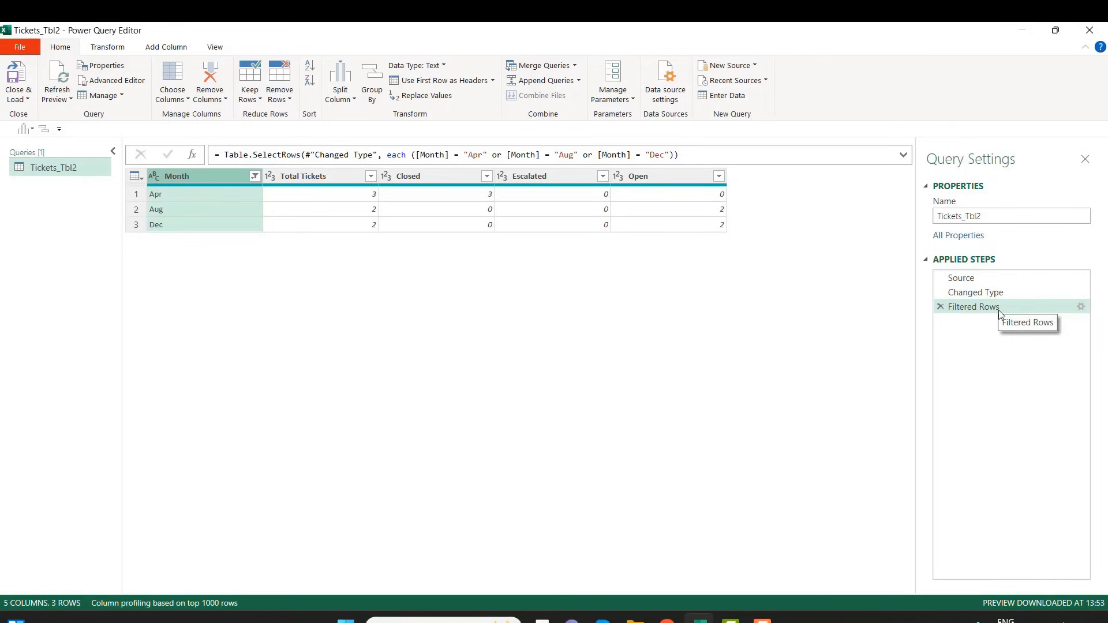
# Compare the query preview at the Filtered Rows, Changed Type and Source steps
pyautogui.click(998, 310)
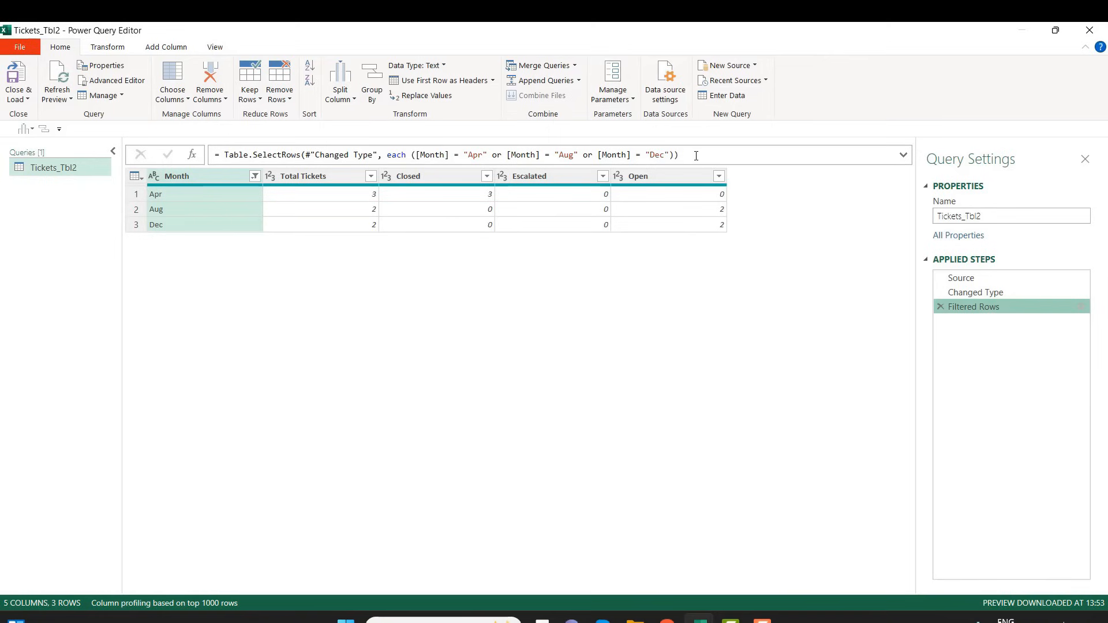
pyautogui.click(969, 295)
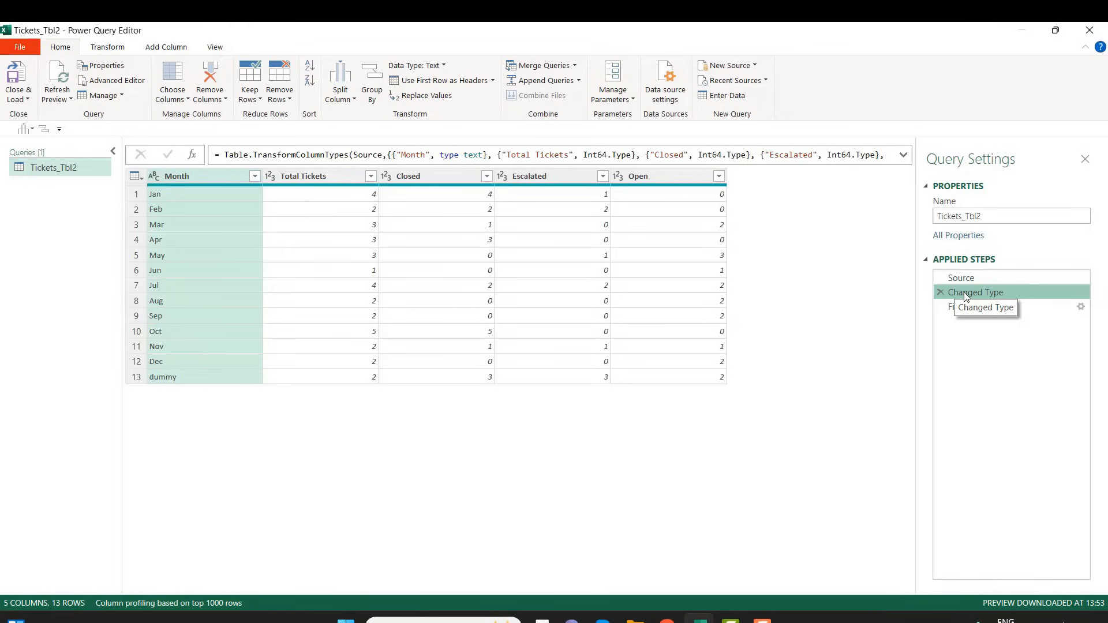
pyautogui.click(961, 279)
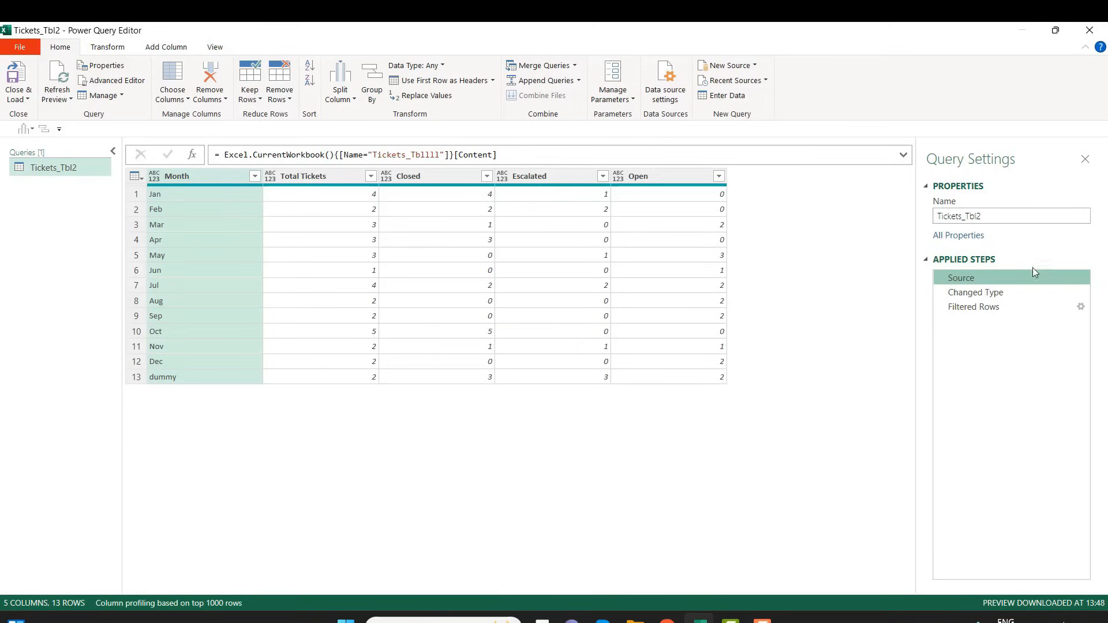
# Examine the full formula of the Changed Type step and its reference to the Source step, leaving the formula unedited
pyautogui.click(984, 294)
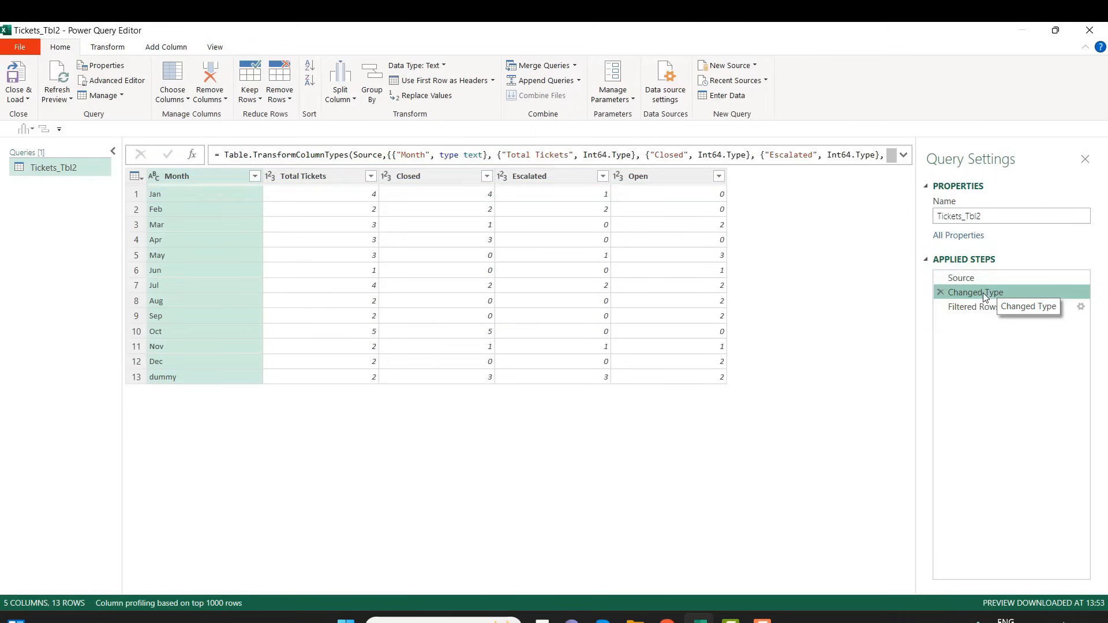
pyautogui.click(903, 154)
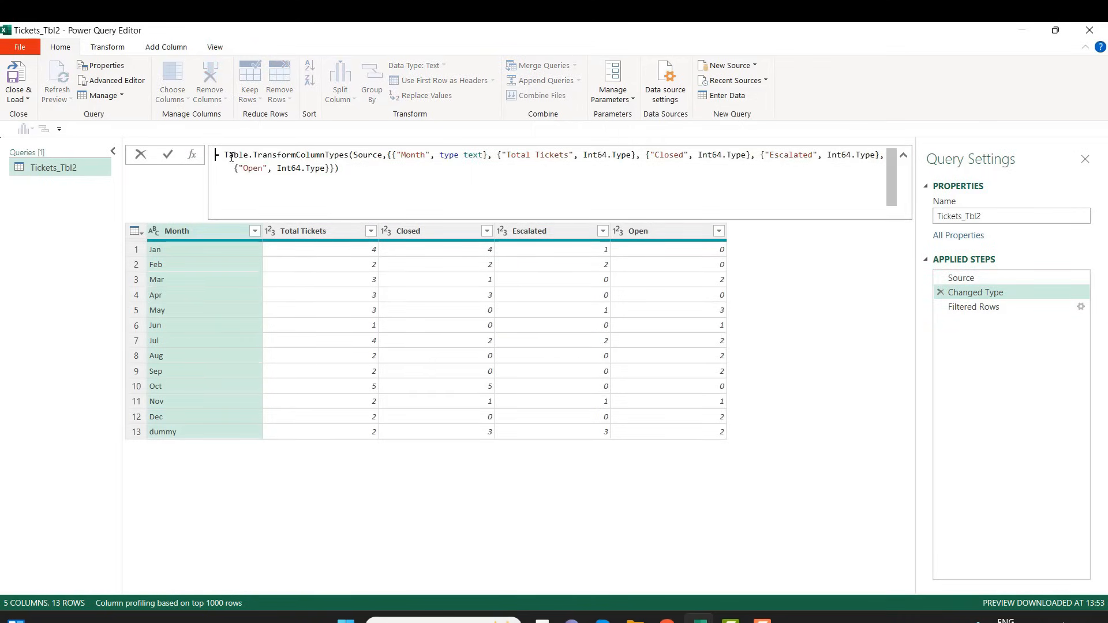
pyautogui.moveTo(233, 156)
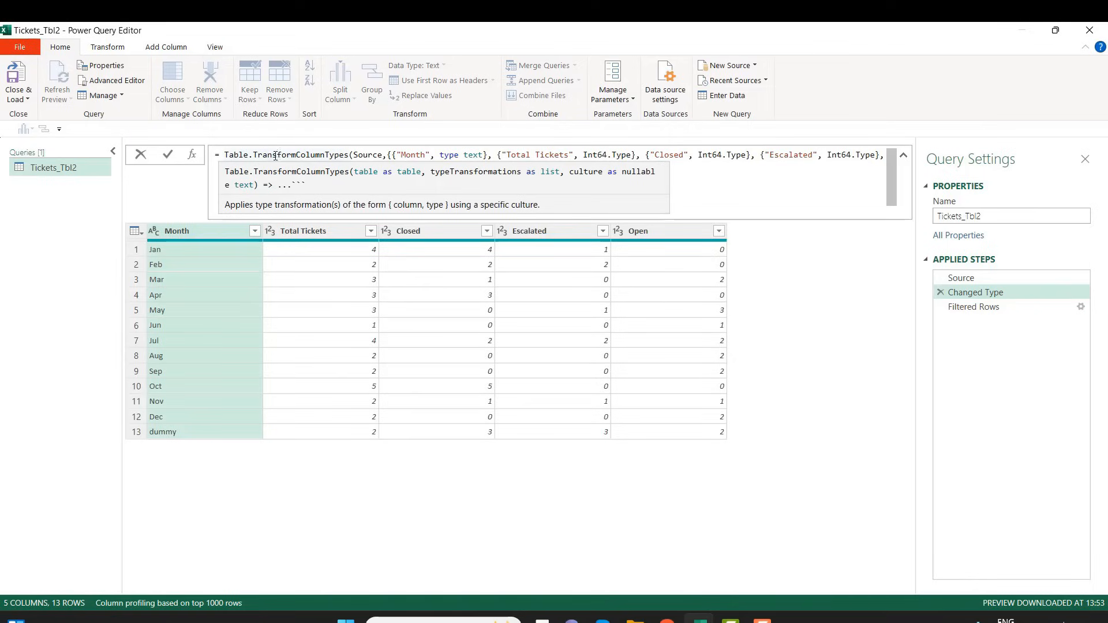
pyautogui.doubleClick(367, 156)
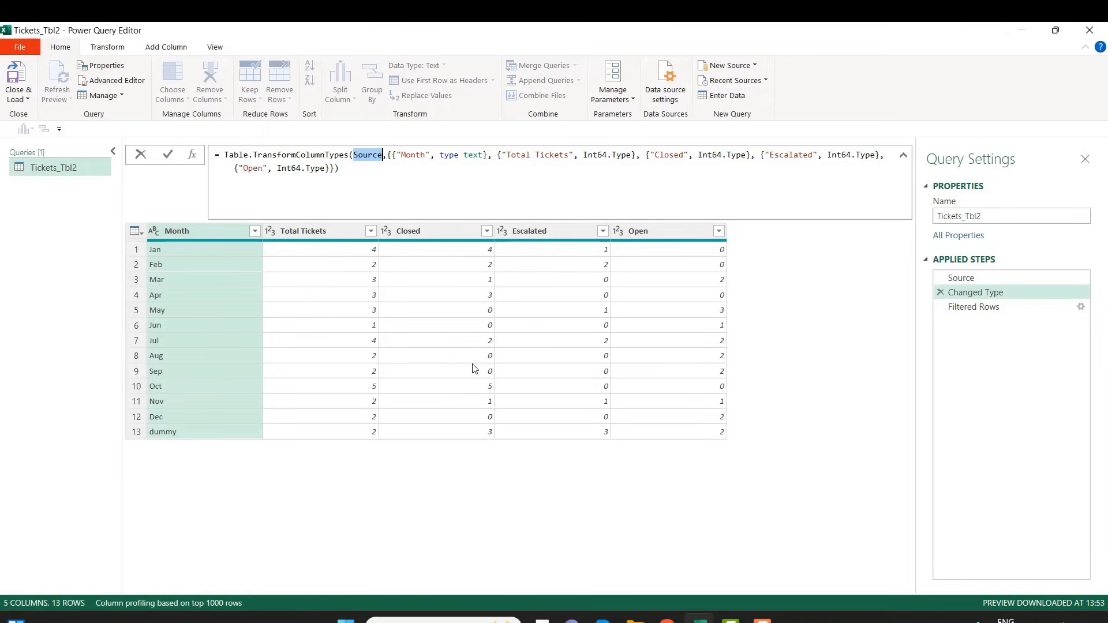
pyautogui.click(904, 155)
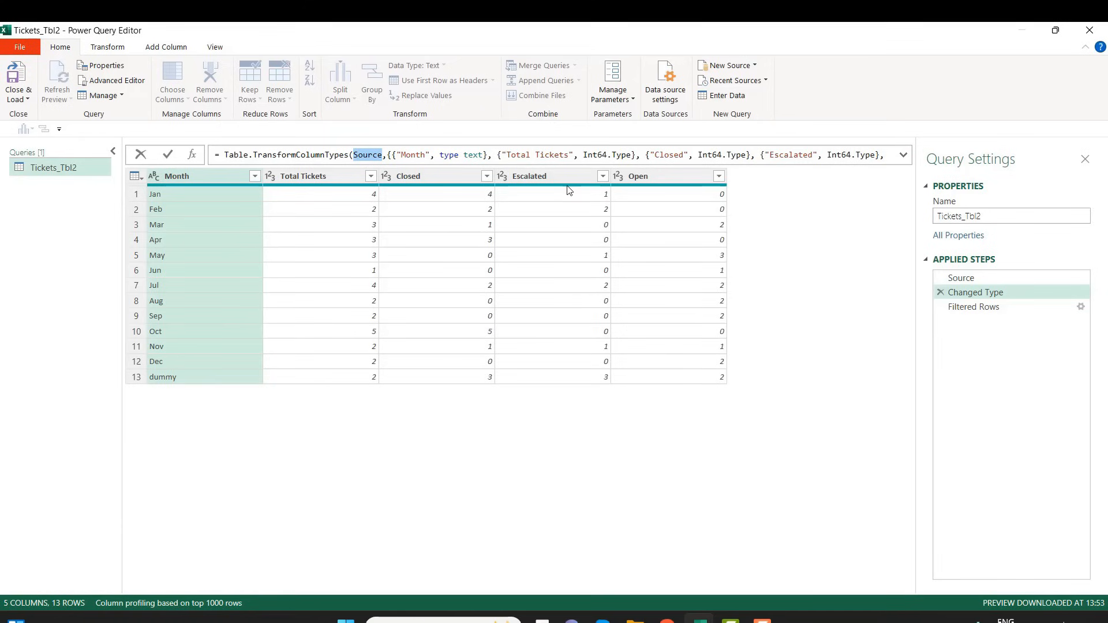
pyautogui.press('Escape')
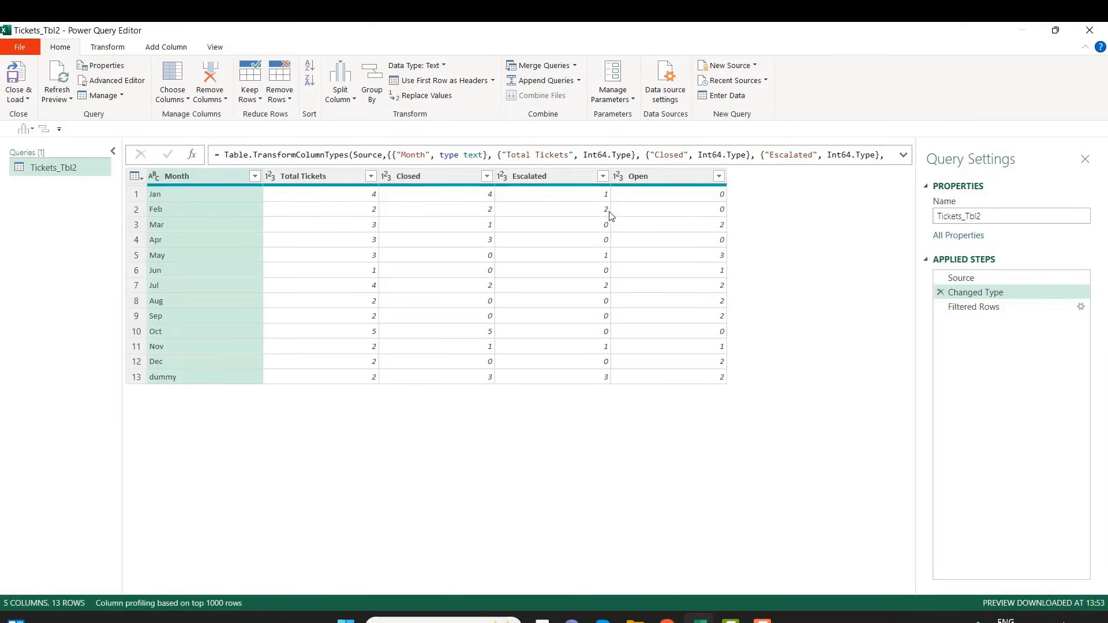
# Inspect the data types available for the Closed column at the Changed Type step
pyautogui.click(187, 196)
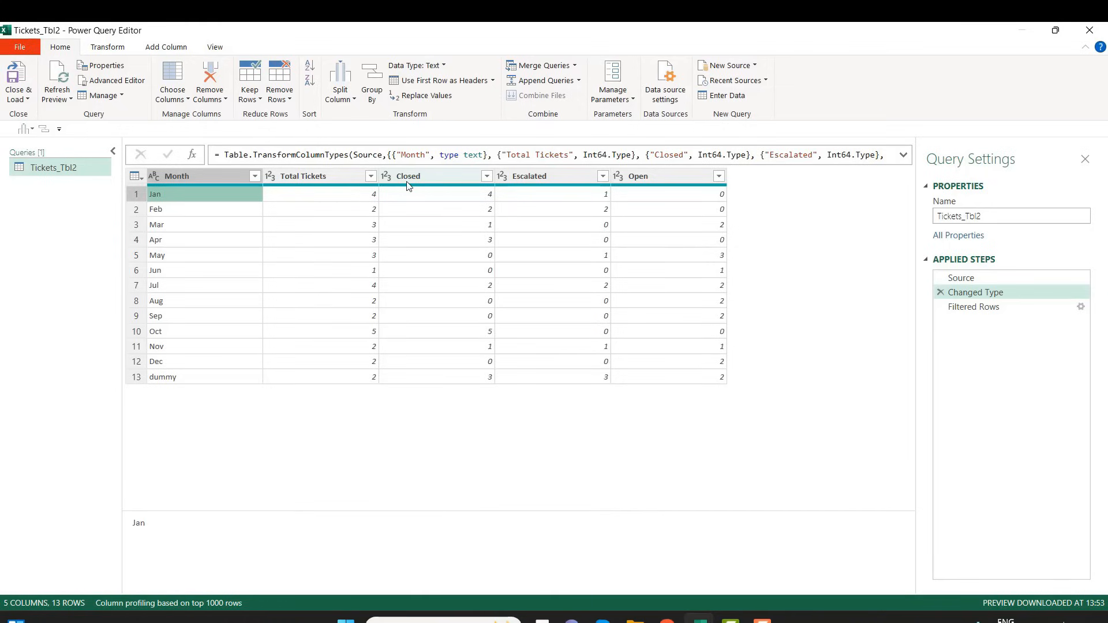
pyautogui.click(452, 178)
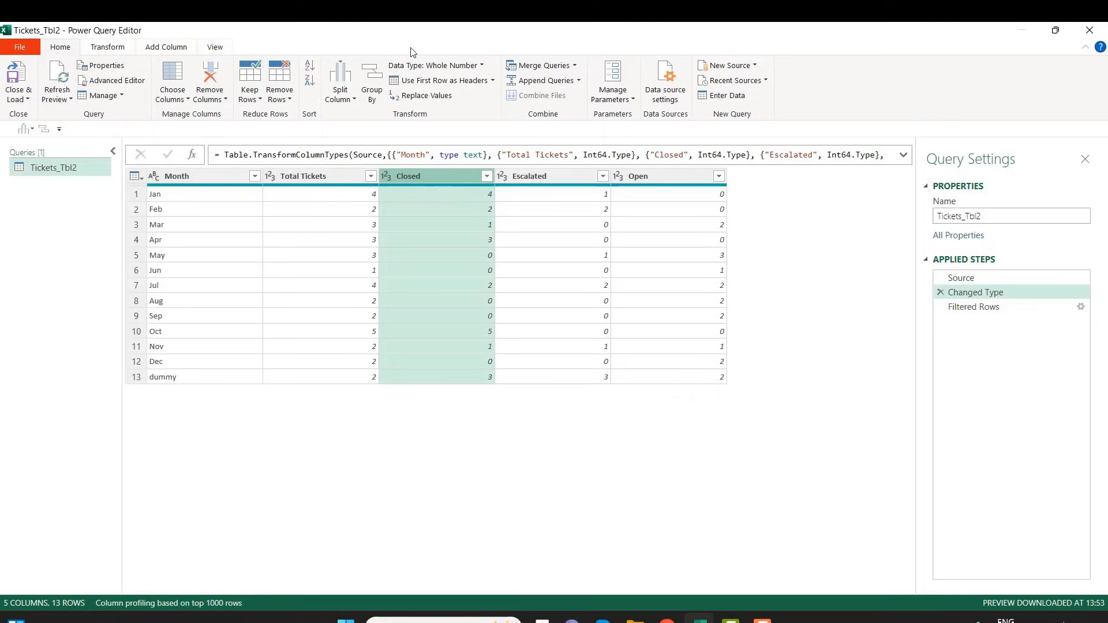
pyautogui.click(482, 65)
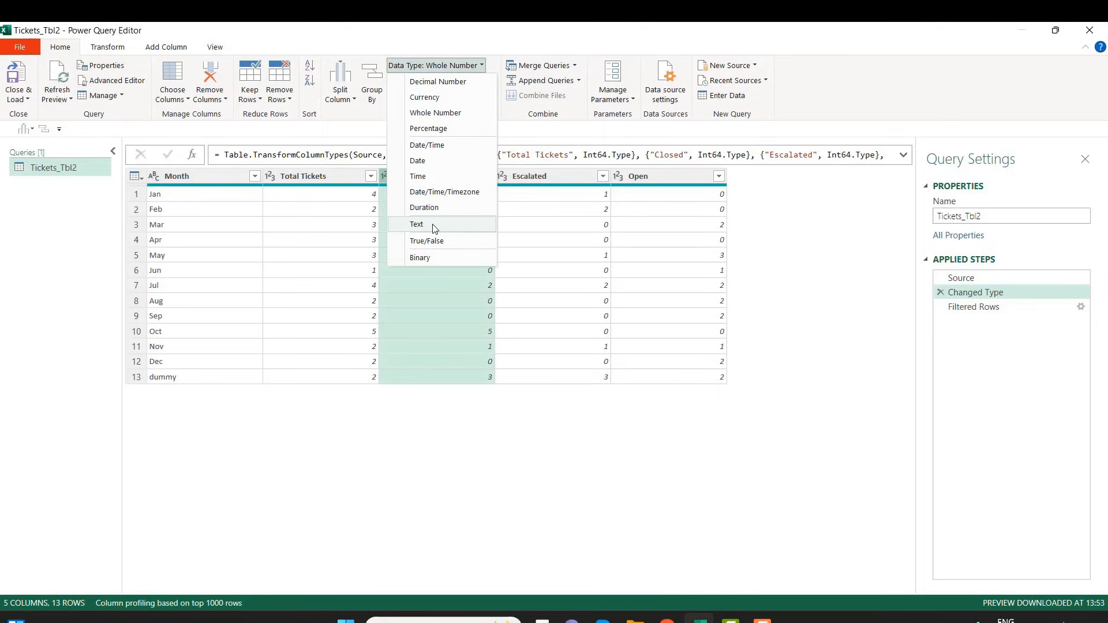
pyautogui.click(345, 181)
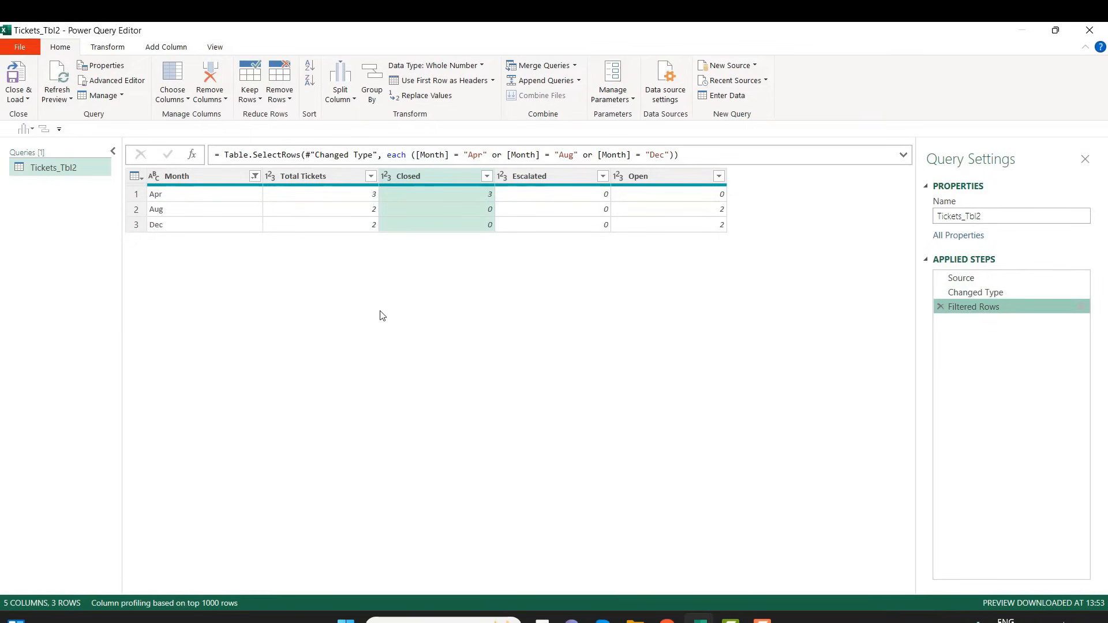
# Set up a new merged column from Total Tickets and Closed after the Filtered Rows step, using Comma as the separator
pyautogui.click(323, 184)
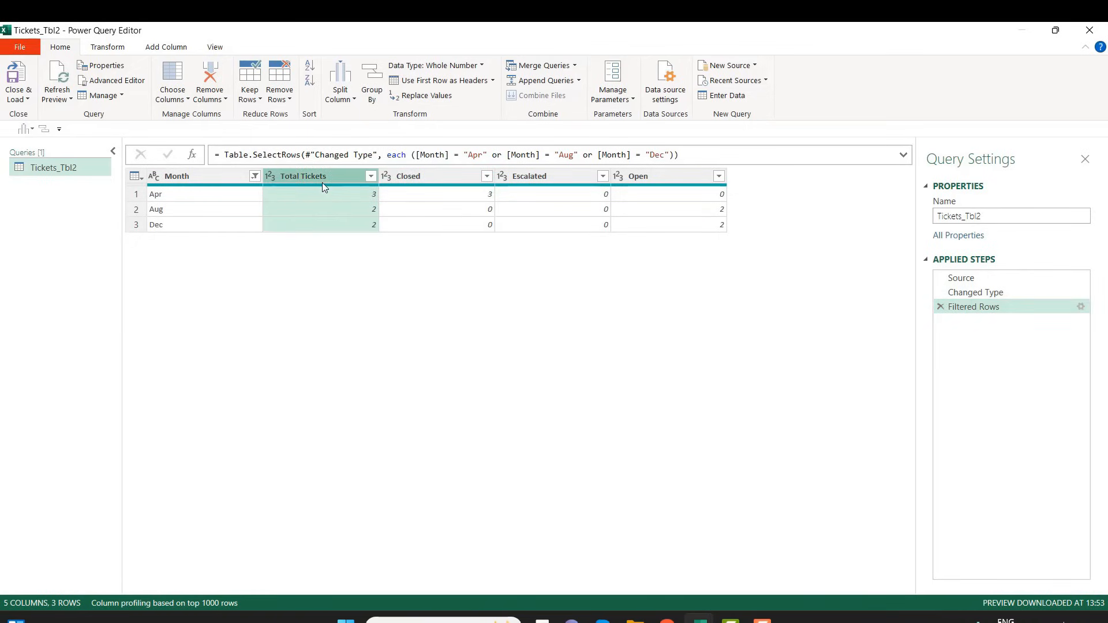
pyautogui.keyDown('ctrl'); pyautogui.click(453, 177); pyautogui.keyUp('ctrl')
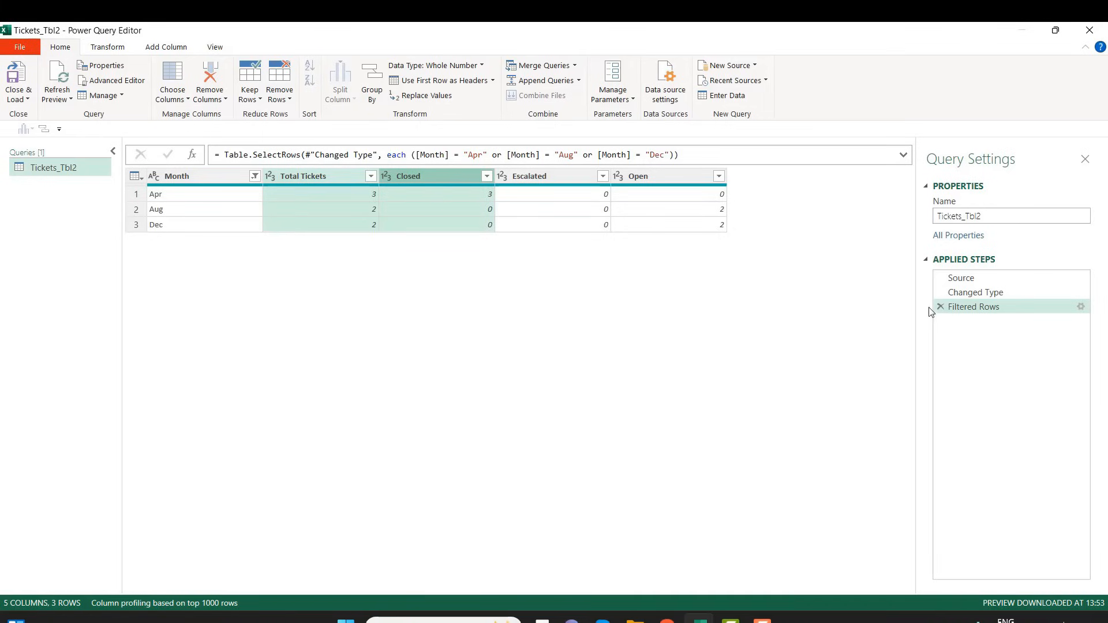
pyautogui.click(164, 51)
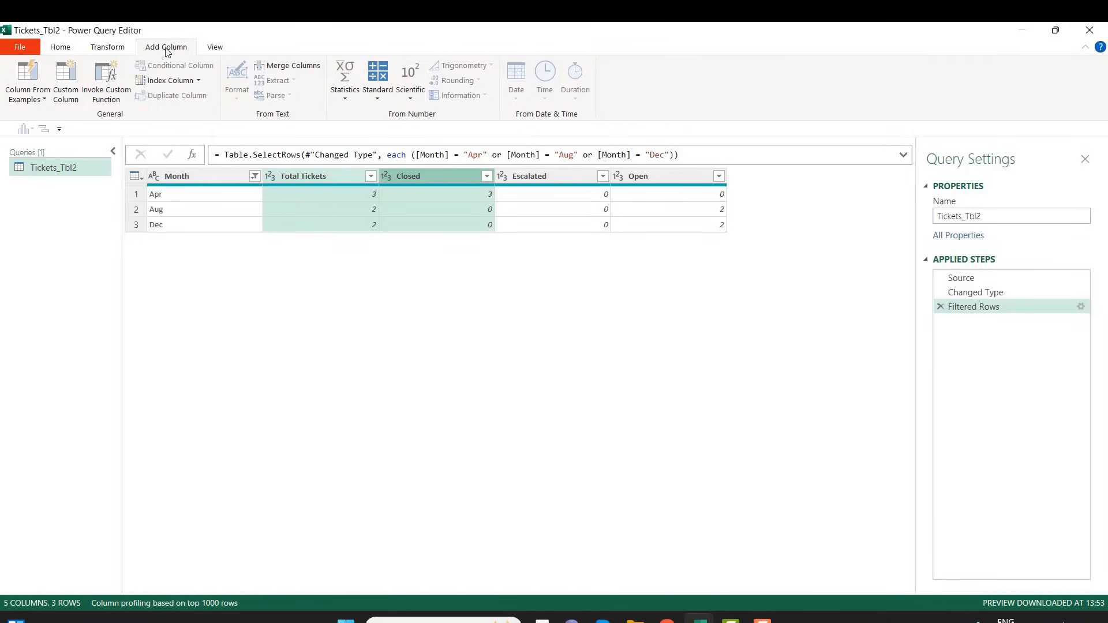
pyautogui.click(297, 70)
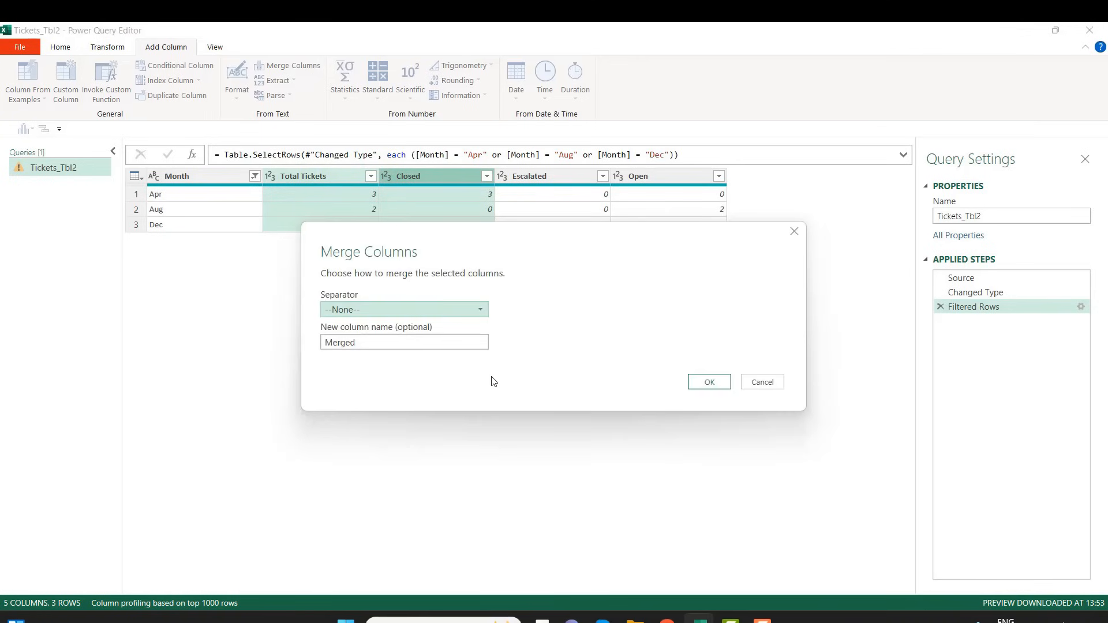
pyautogui.click(389, 316)
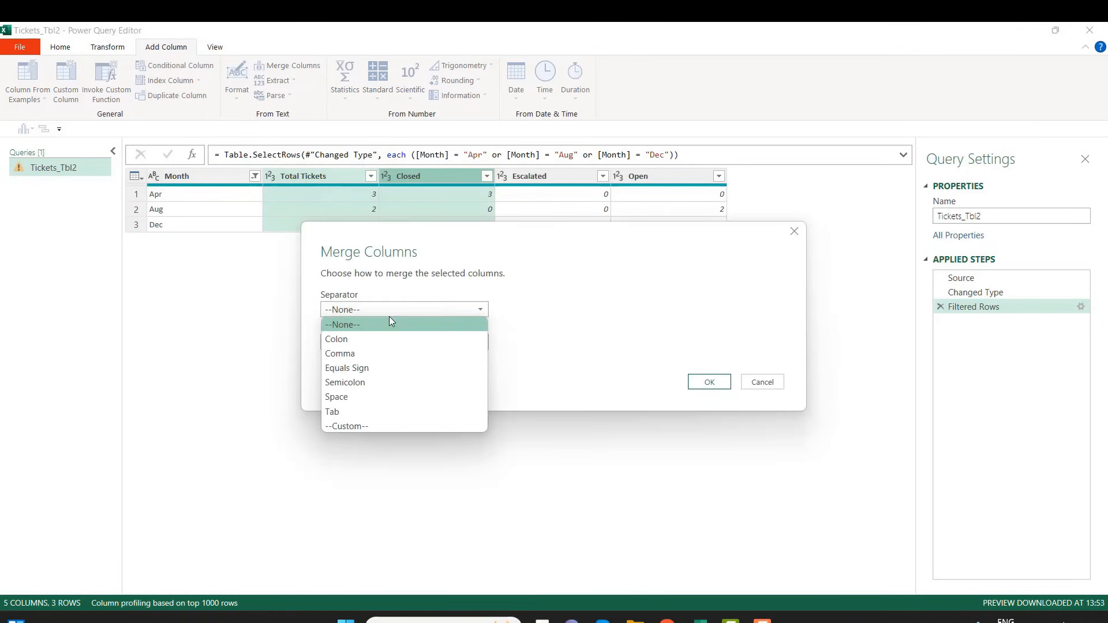
pyautogui.click(376, 355)
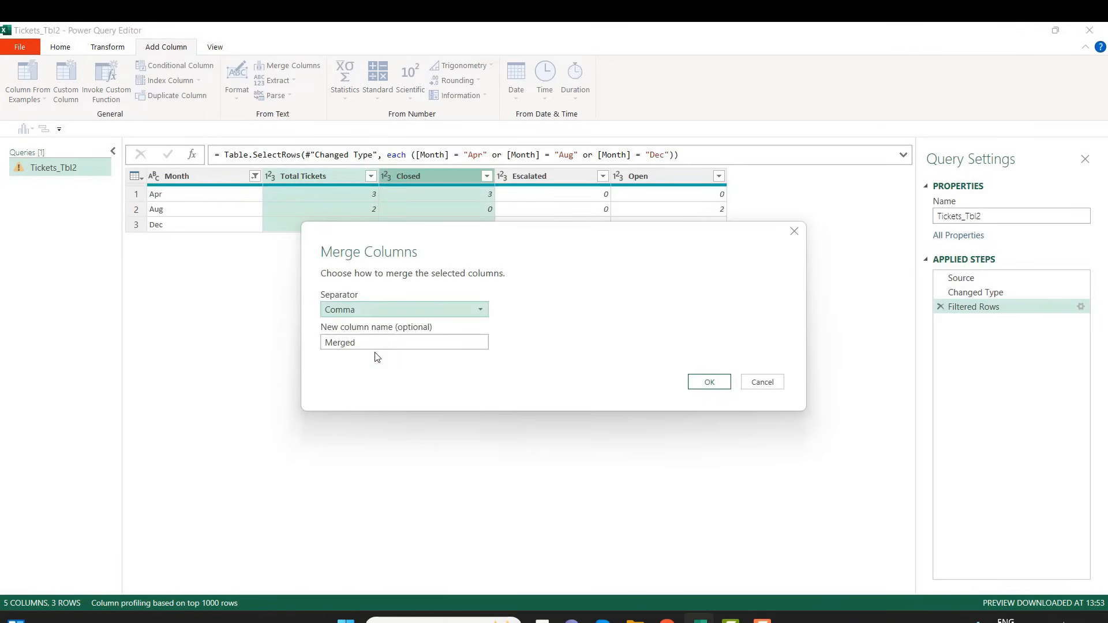
# Name the merged column newstatus and add it to the query
pyautogui.doubleClick(348, 345)
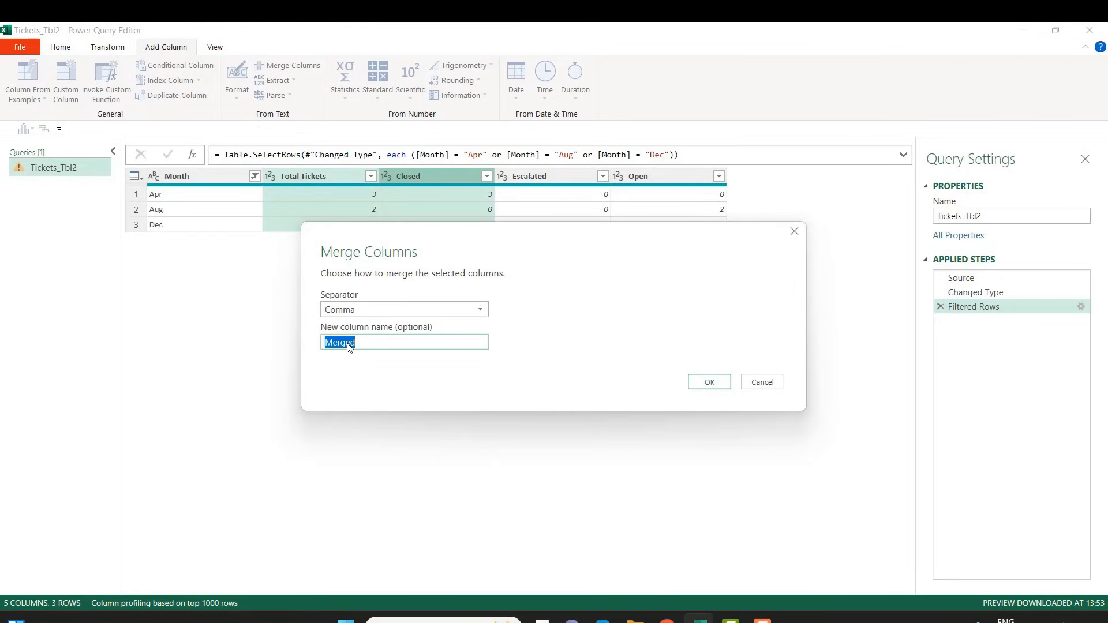
pyautogui.write('newstatus')
pyautogui.press('BackSpace')
pyautogui.press('BackSpace')
pyautogui.press('BackSpace')
pyautogui.press('BackSpace')
pyautogui.press('BackSpace')
pyautogui.press('BackSpace')
pyautogui.write('tatus')
pyautogui.click(716, 388)
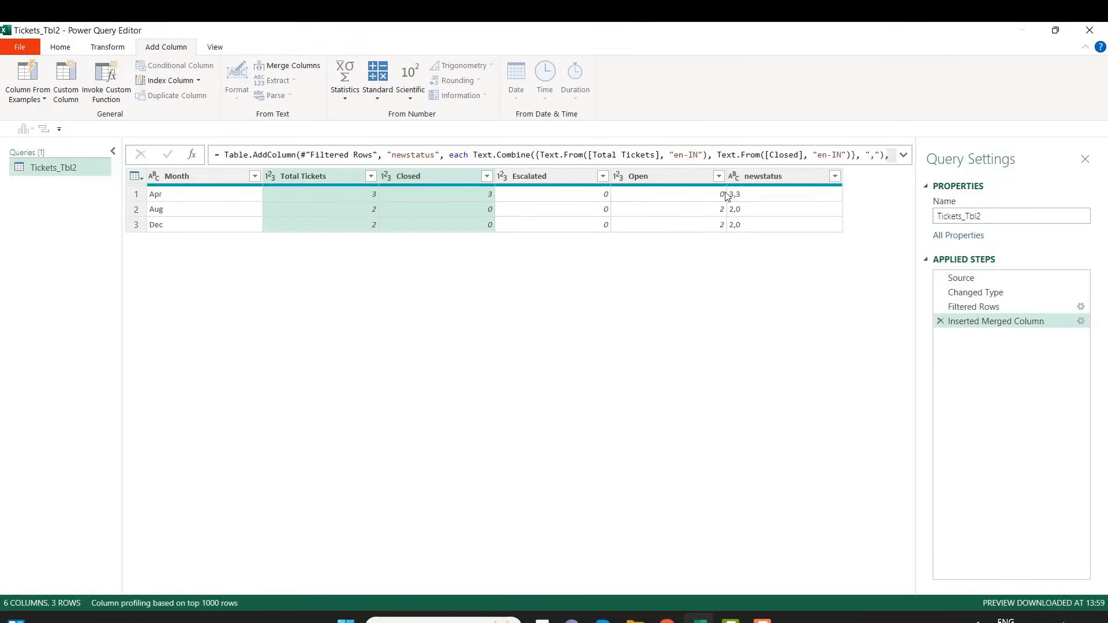
# Review the newstatus column and read the full formula of the Inserted Merged Column step
pyautogui.click(778, 179)
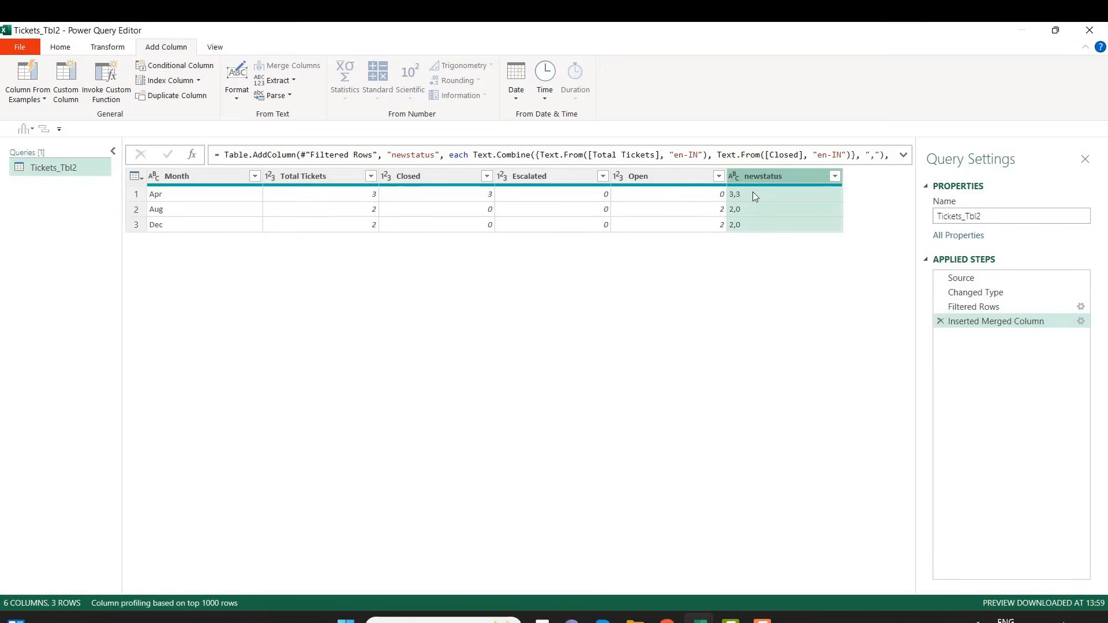
pyautogui.click(977, 326)
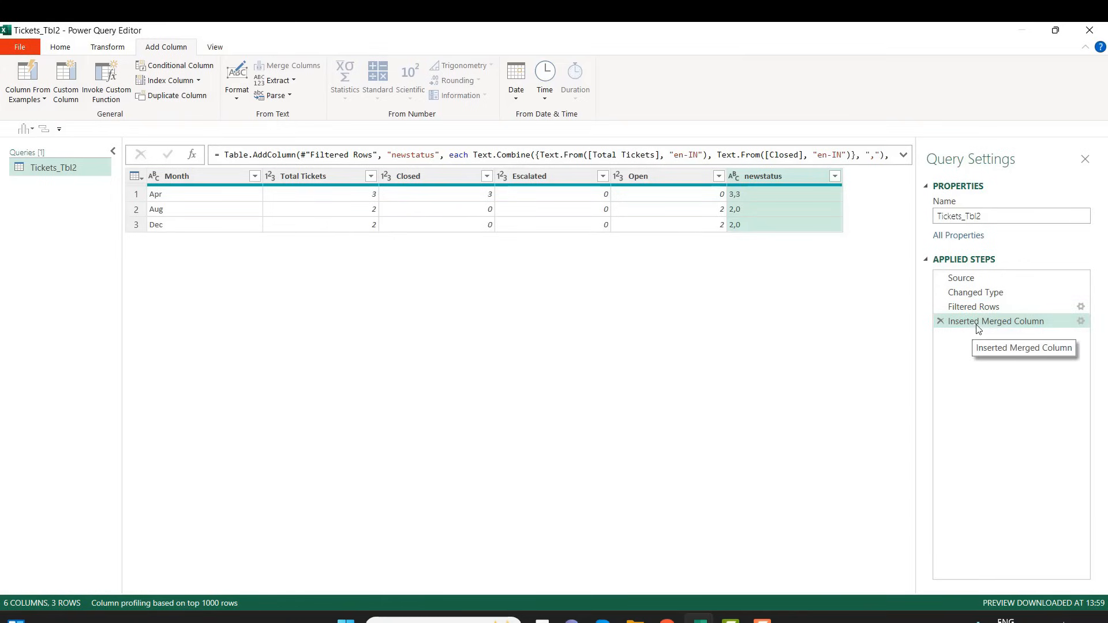
pyautogui.click(228, 155)
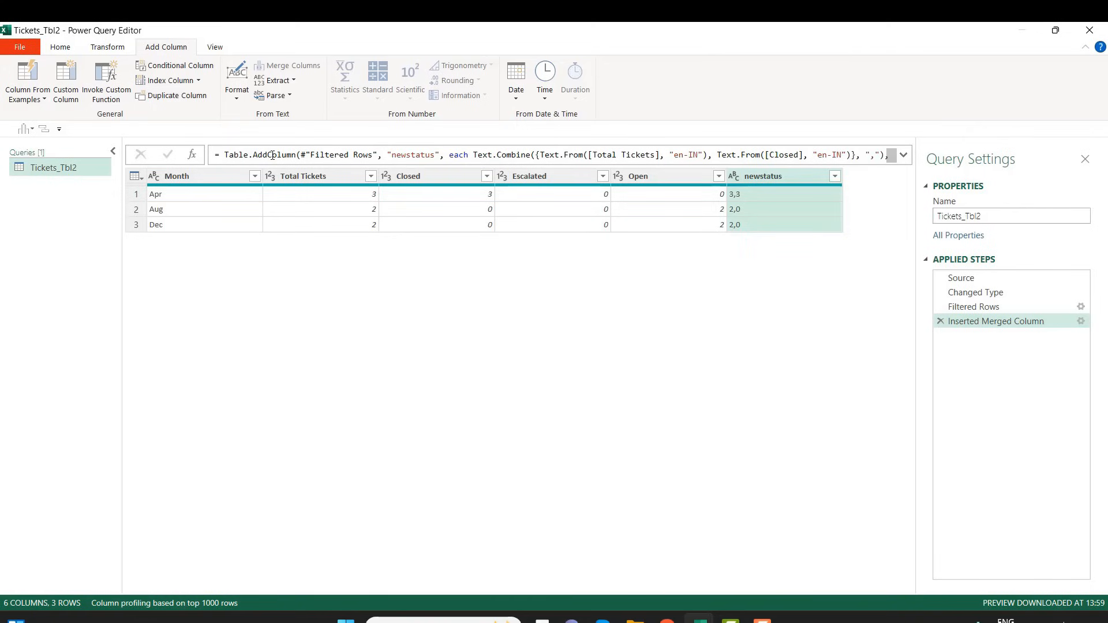
pyautogui.click(904, 156)
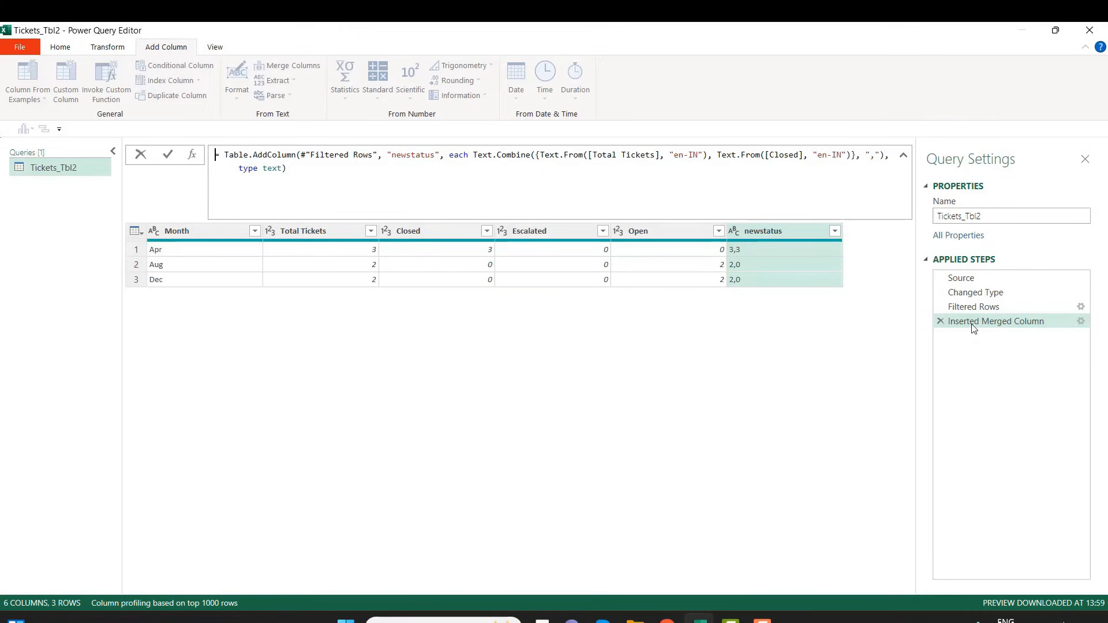
pyautogui.click(508, 170)
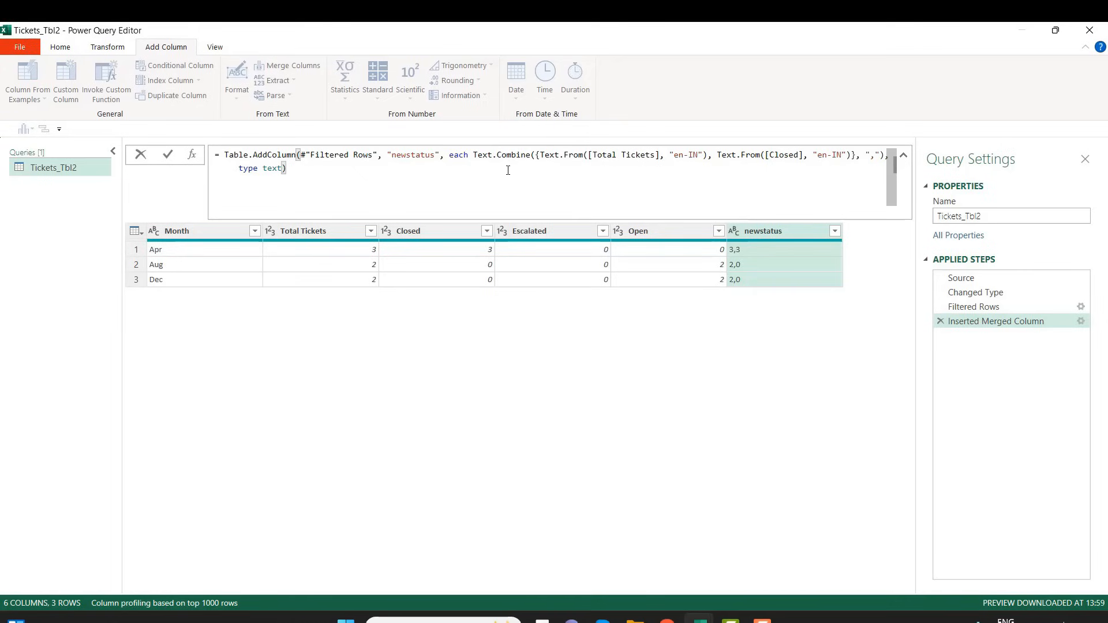
pyautogui.moveTo(225, 156); pyautogui.dragTo(310, 166)
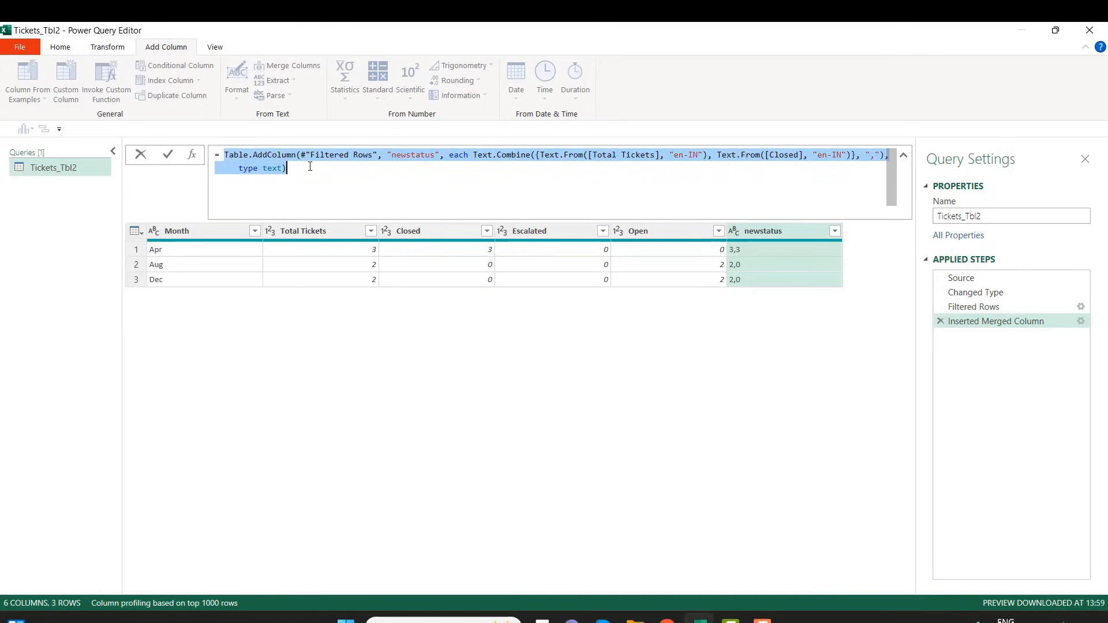
pyautogui.click(310, 167)
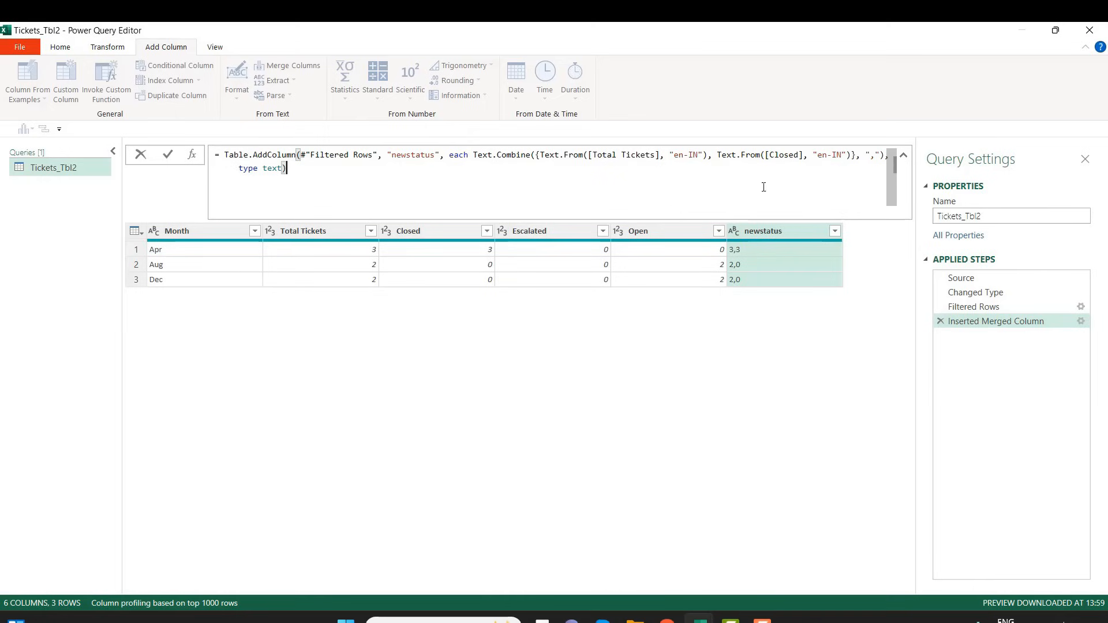
pyautogui.click(904, 155)
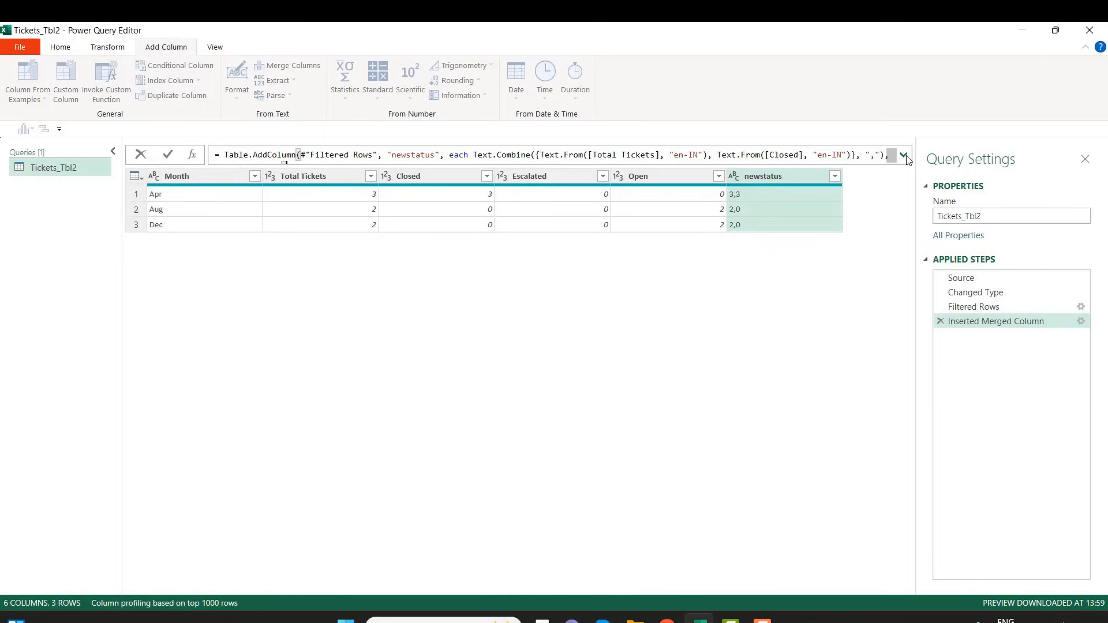
pyautogui.rightClick(770, 176)
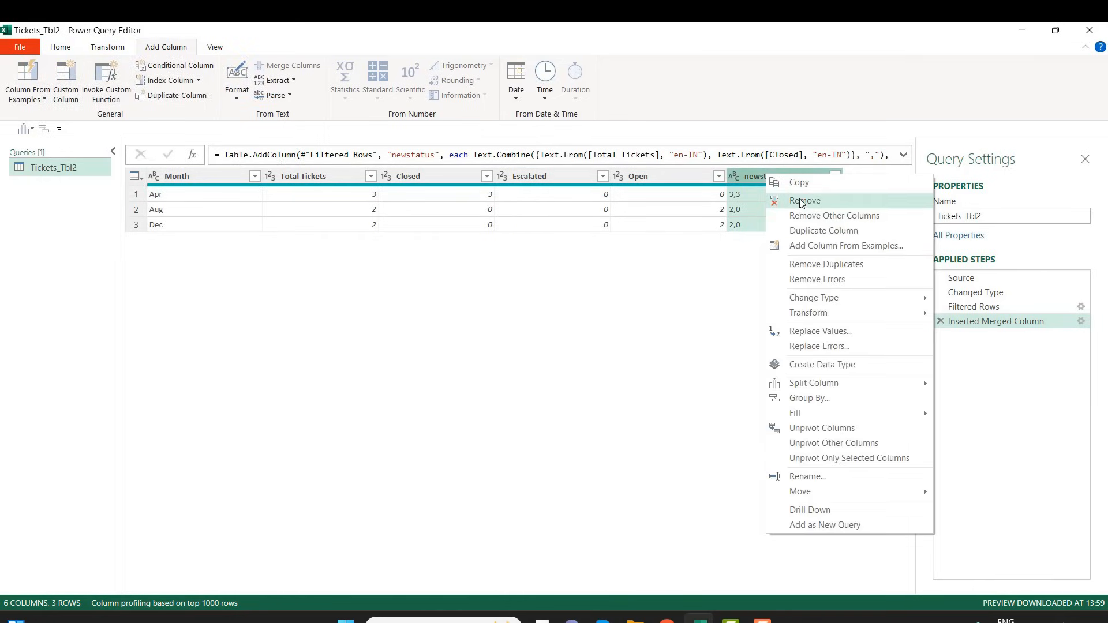
pyautogui.click(324, 180)
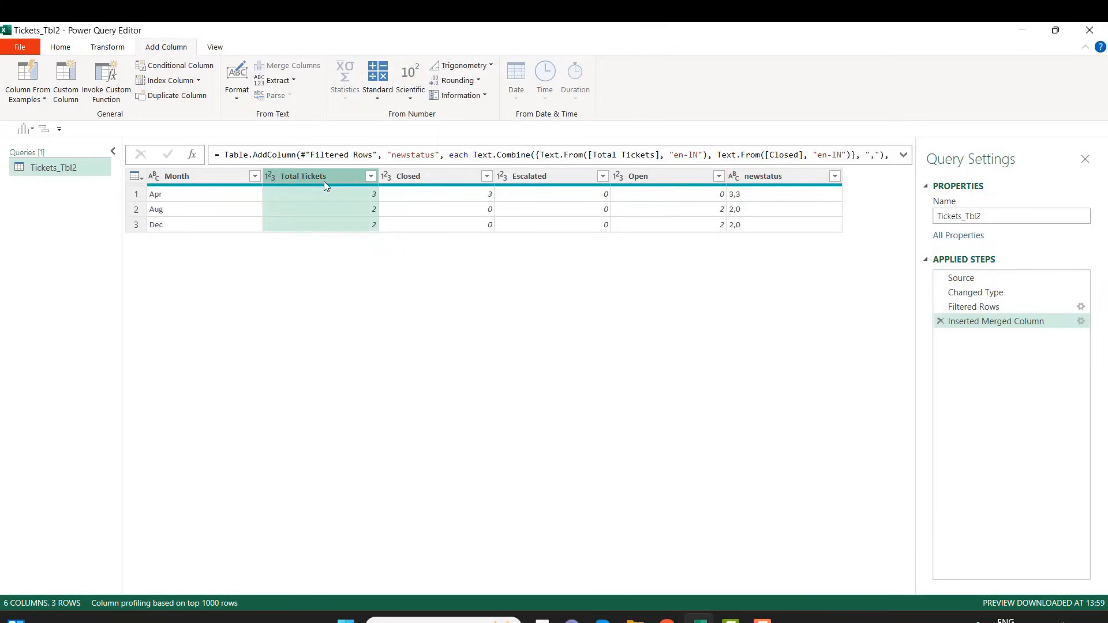
pyautogui.keyDown('ctrl'); pyautogui.click(560, 174); pyautogui.keyUp('ctrl')
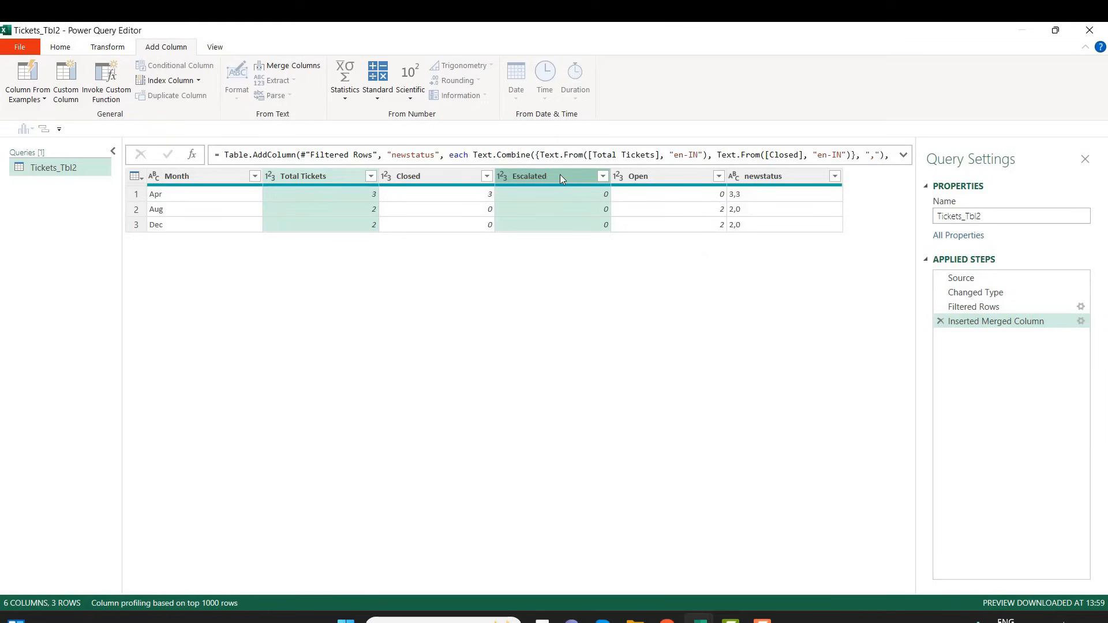
pyautogui.click(339, 182)
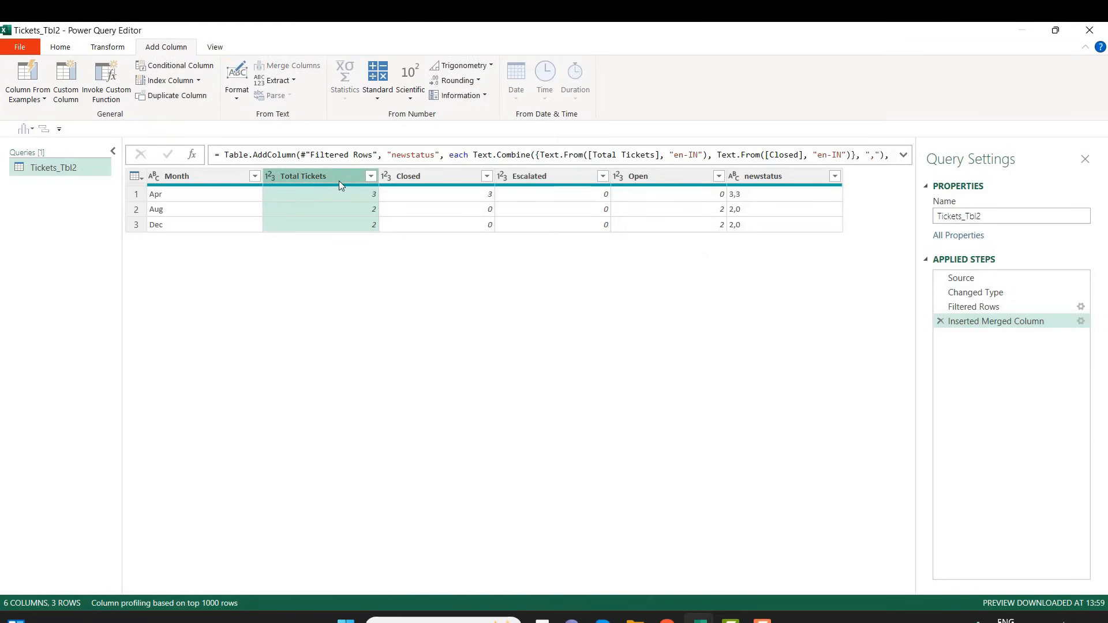
pyautogui.click(348, 190)
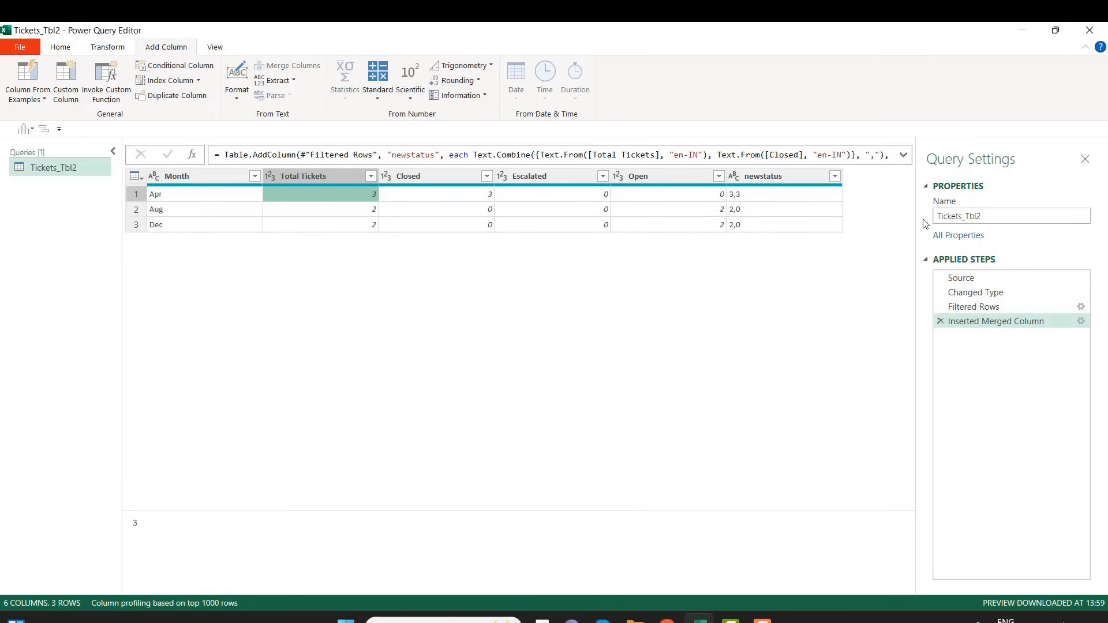
# Edit the Inserted Merged Column formula so newstatus combines Total Tickets with Escalated instead of Closed, apply it, and collapse the expanded formula view
pyautogui.click(904, 156)
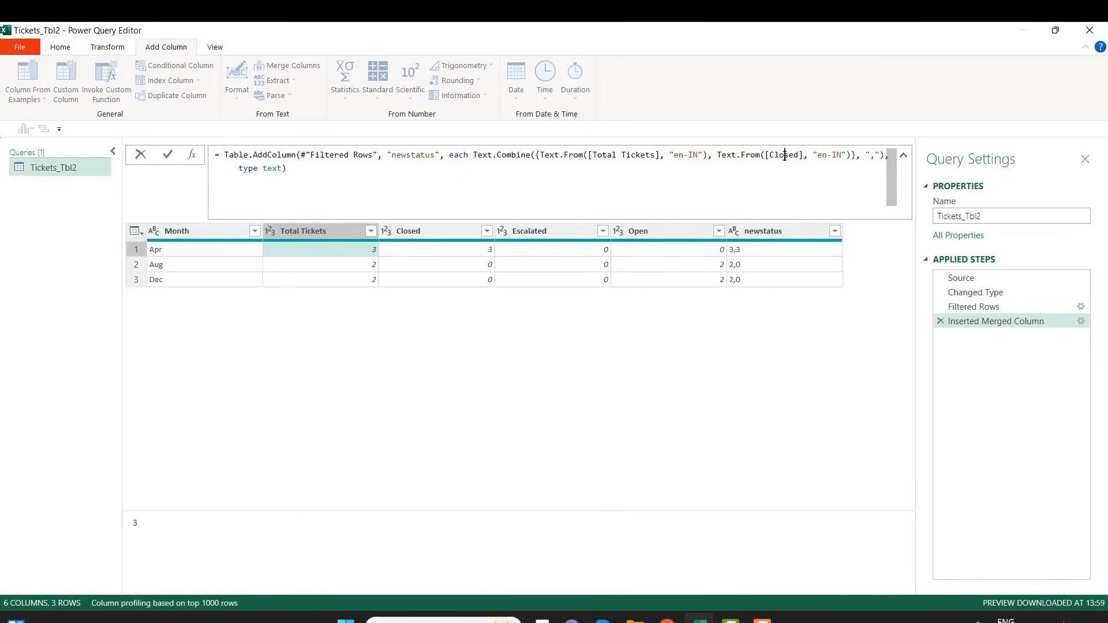
pyautogui.doubleClick(785, 156)
pyautogui.write('Esca')
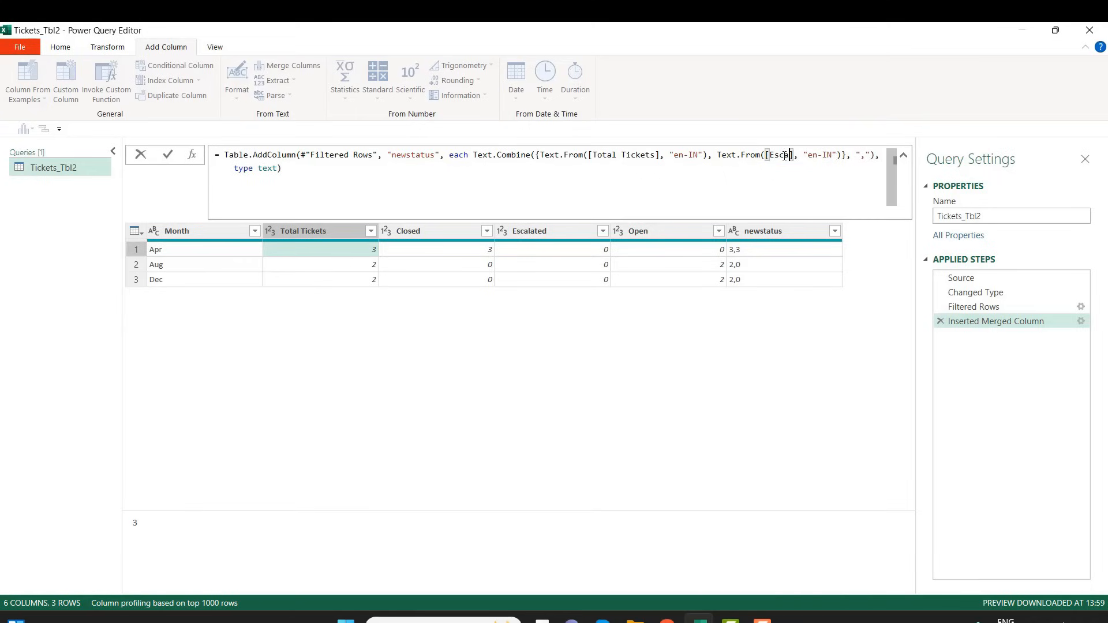
pyautogui.write('lated')
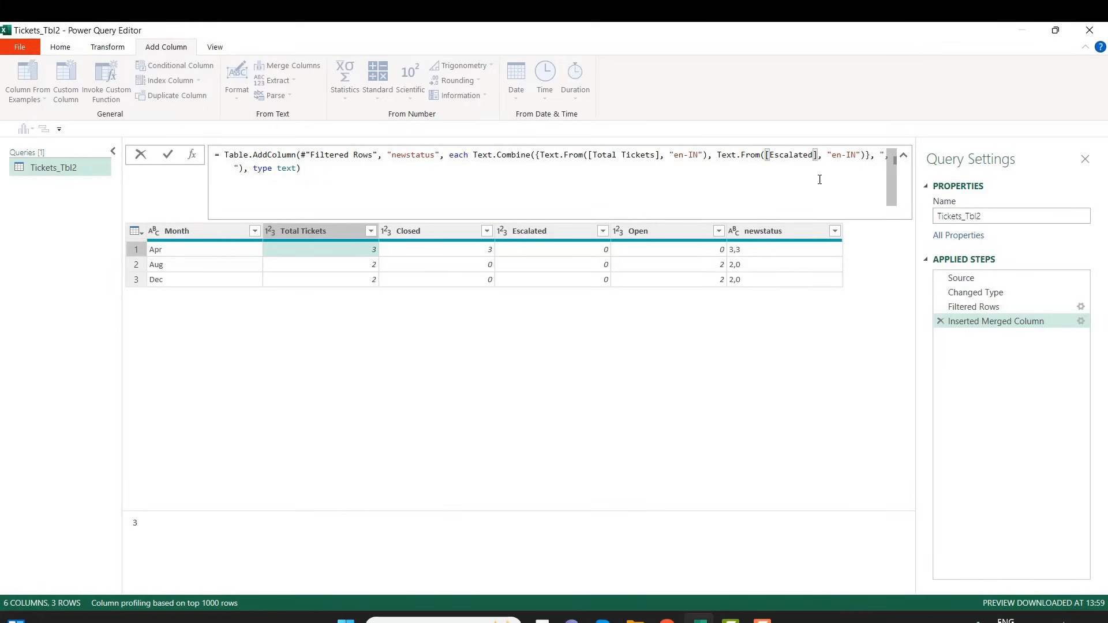
pyautogui.click(306, 168)
pyautogui.press('Return')
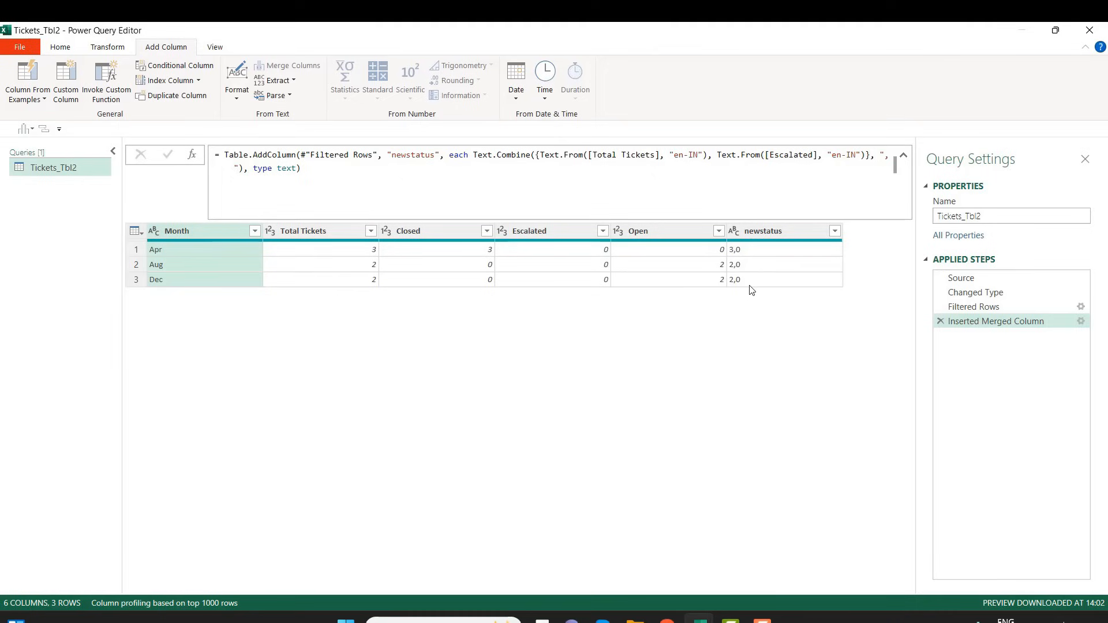
pyautogui.click(904, 157)
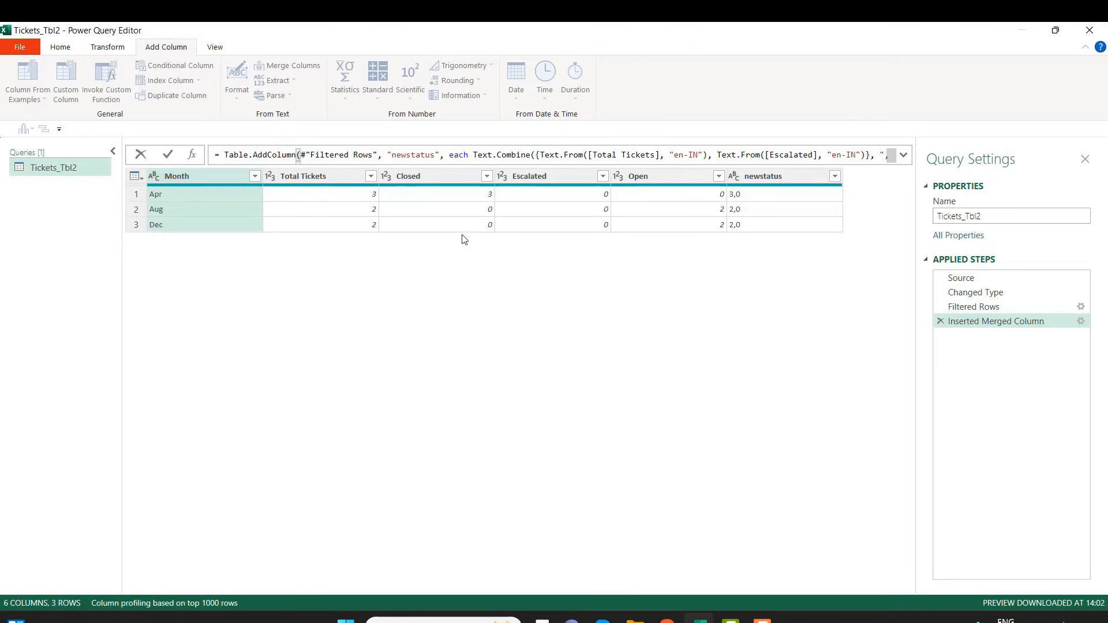
pyautogui.click(487, 307)
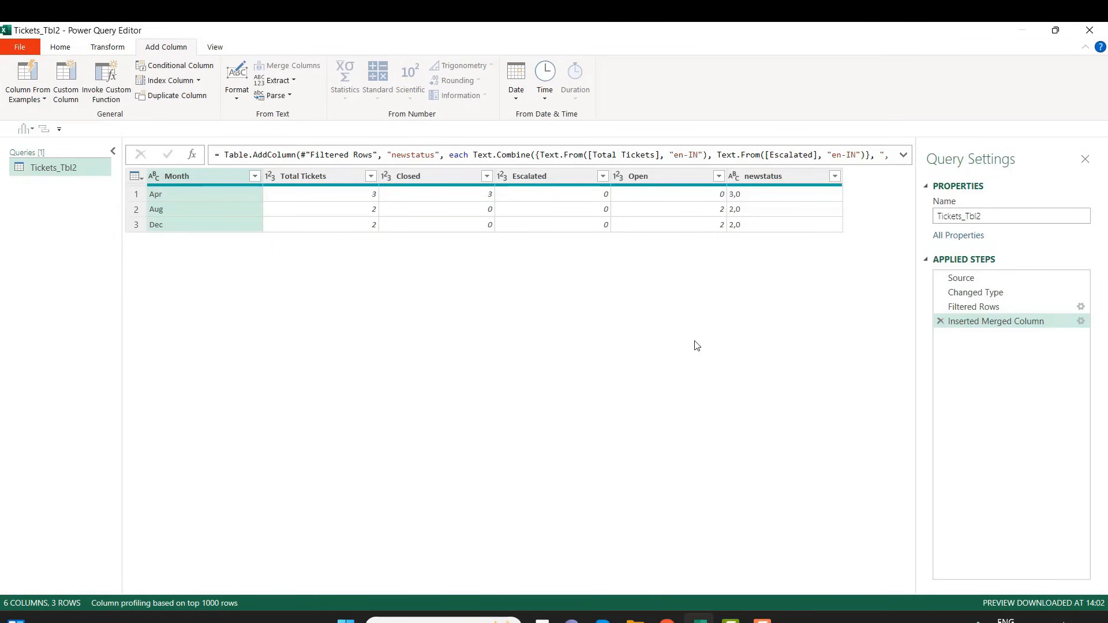
# Close the Power Query Editor, return to the data worksheet, and dismiss the Queries & Connections list
pyautogui.click(1090, 32)
pyautogui.click(567, 342)
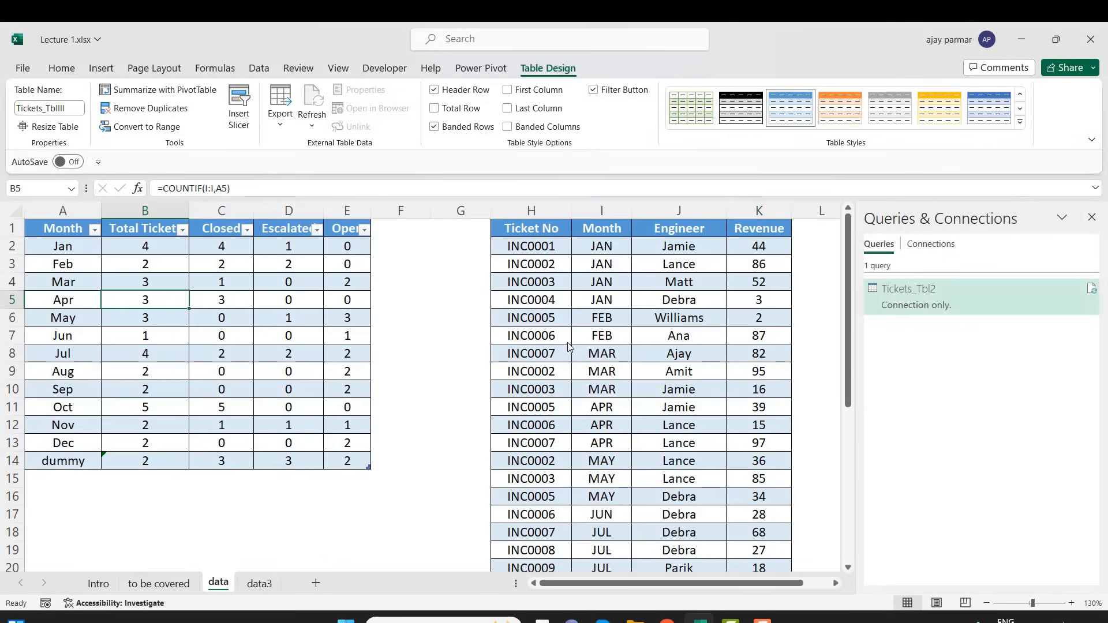
pyautogui.click(374, 449)
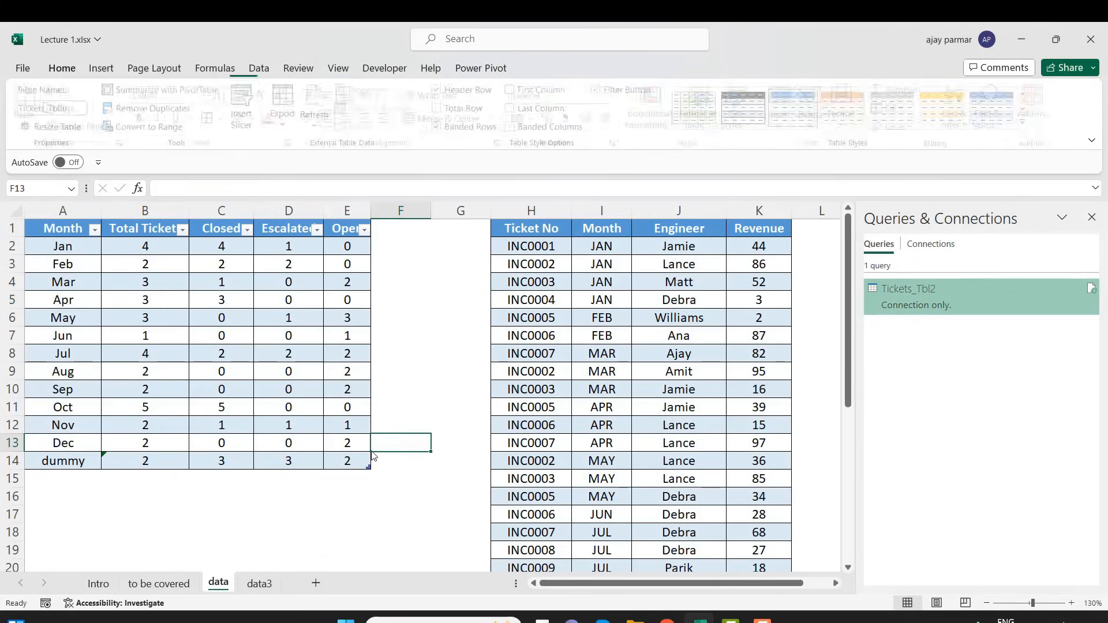
pyautogui.click(1092, 218)
# Review the monthly ticket table by selecting A1:E14 on the data sheet, with a brief visit to the data3 sheet
pyautogui.click(69, 230)
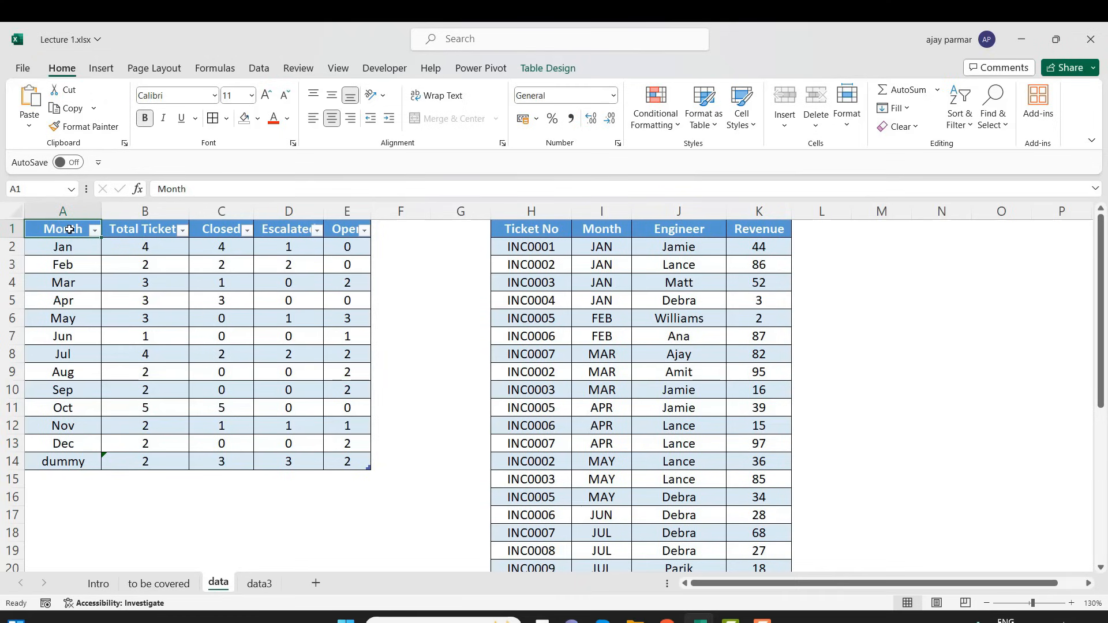
pyautogui.keyDown('shift'); pyautogui.click(348, 466); pyautogui.keyUp('shift')
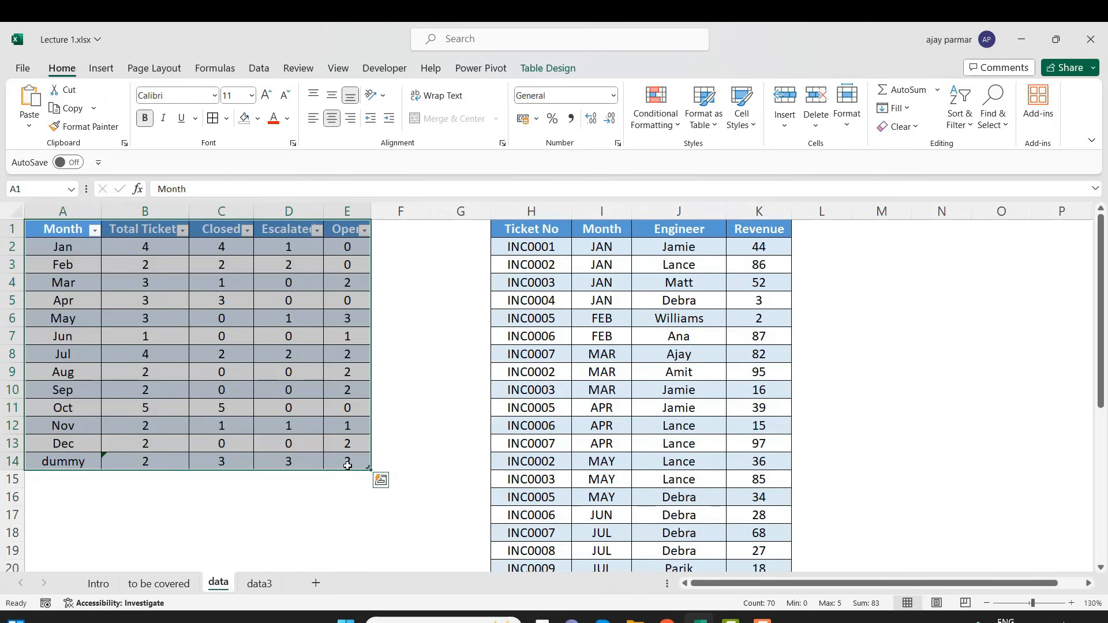
pyautogui.click(259, 585)
pyautogui.click(218, 584)
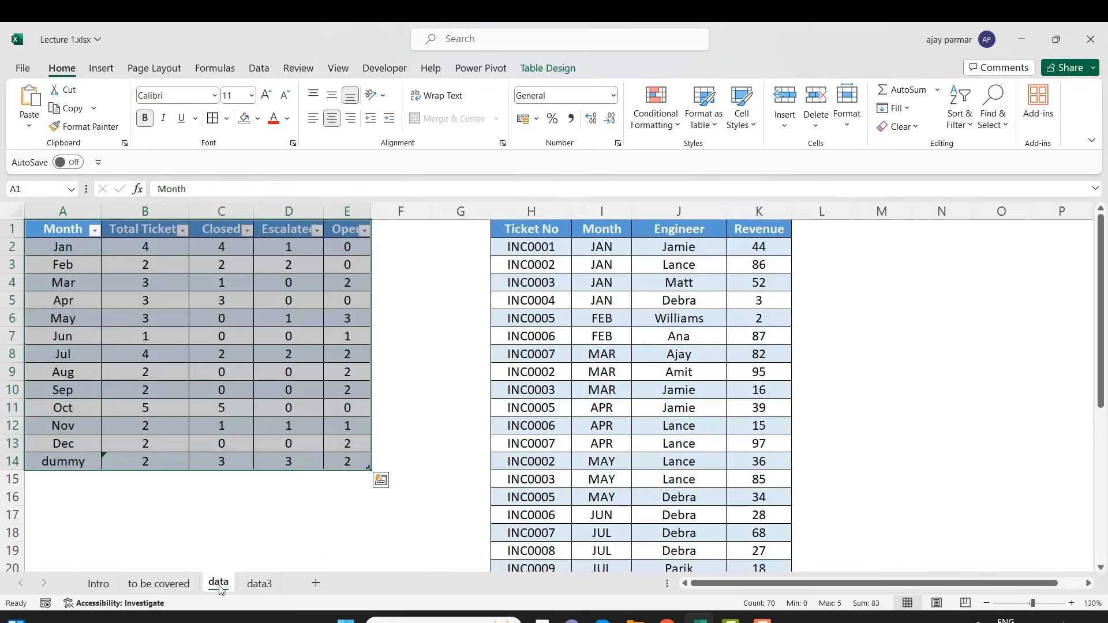
pyautogui.click(71, 229)
pyautogui.keyDown('shift'); pyautogui.click(357, 465); pyautogui.keyUp('shift')
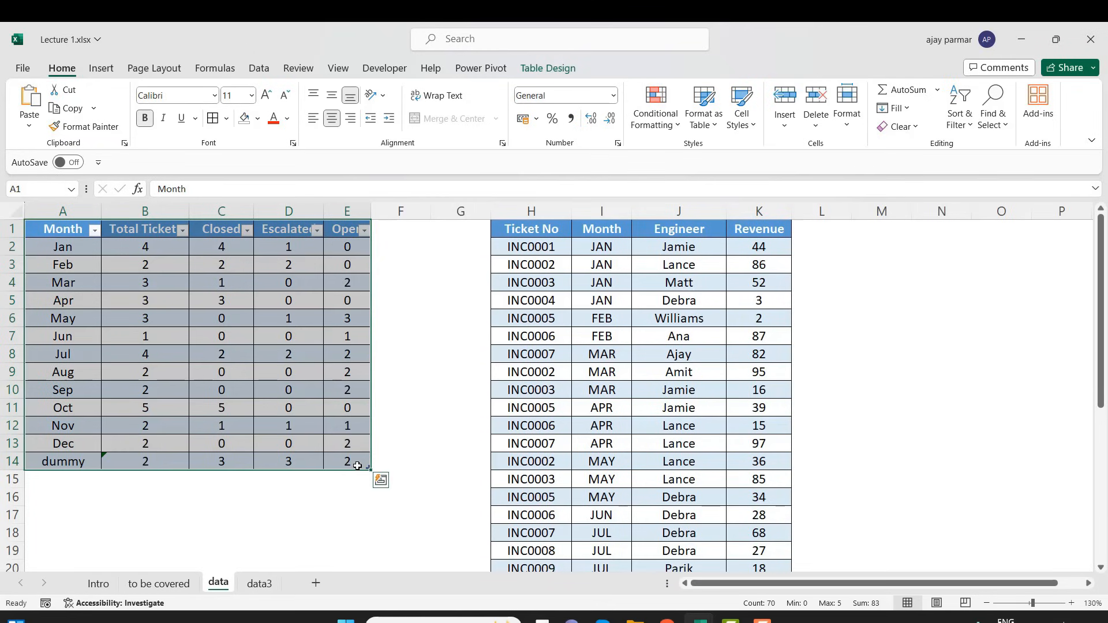